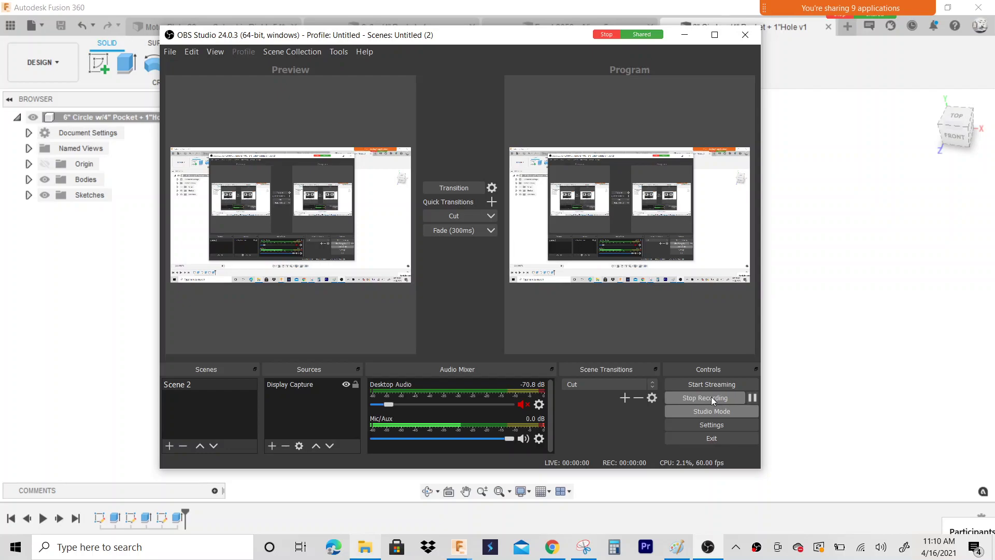
# Orbit and zoom the disc to inspect it from several oblique angles.
pyautogui.click(685, 34)
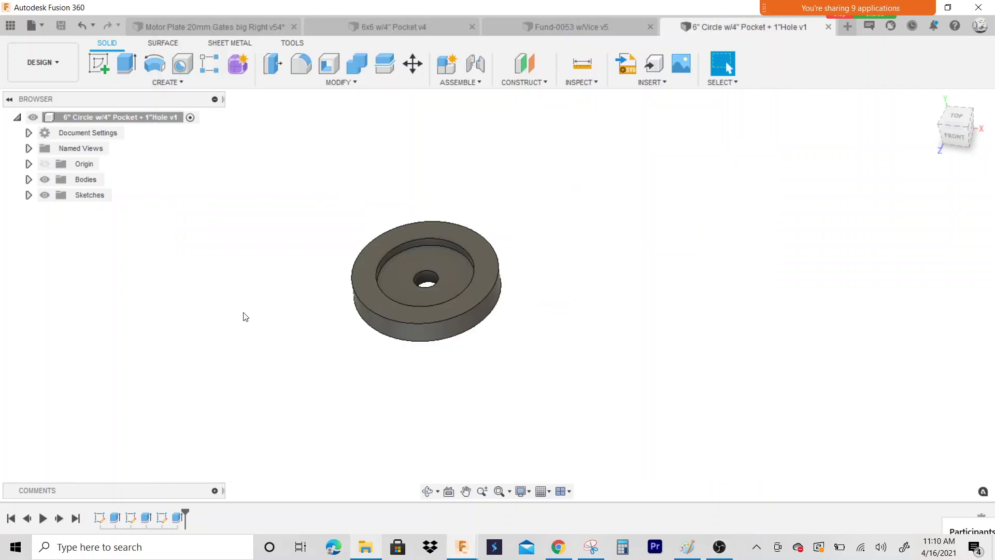
pyautogui.scroll(1, 435, 289)
pyautogui.click(427, 294)
pyautogui.scroll(2, 427, 295)
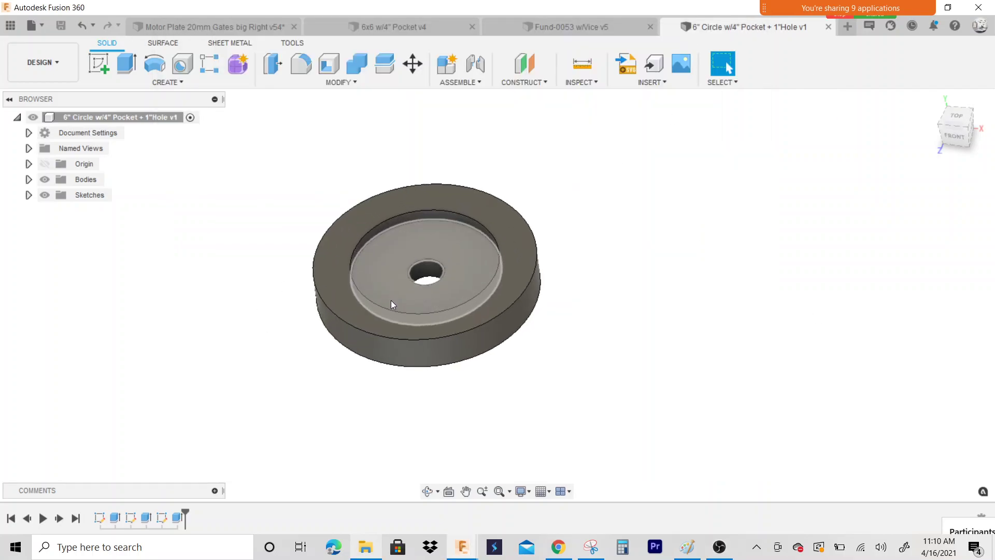
pyautogui.moveTo(497, 295)
pyautogui.keyDown('shift'); pyautogui.mouseDown(button='middle')
pyautogui.moveTo(485, 316)
pyautogui.moveTo(506, 195)
pyautogui.moveTo(396, 243)
pyautogui.mouseUp(button='middle'); pyautogui.keyUp('shift')
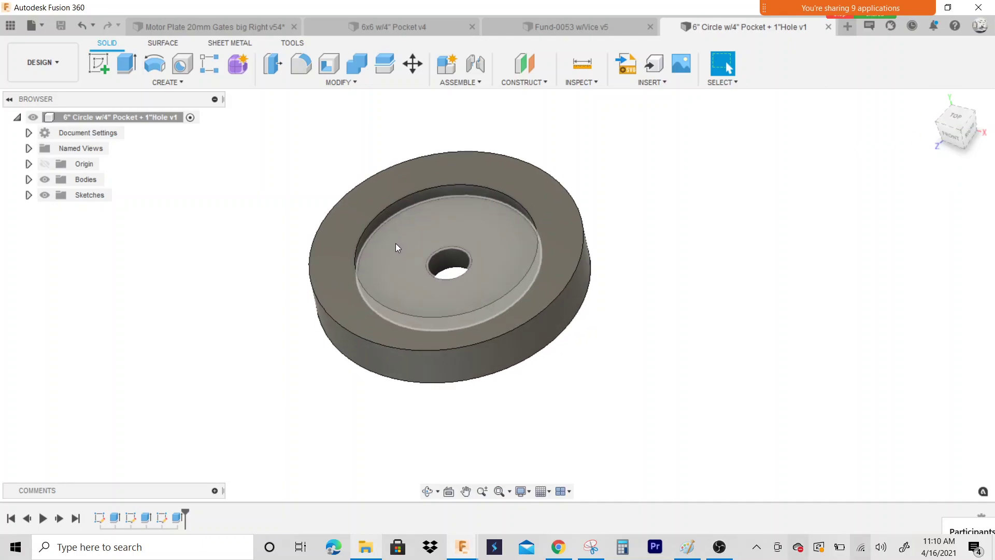
pyautogui.scroll(3, 467, 261)
pyautogui.scroll(-4, 456, 262)
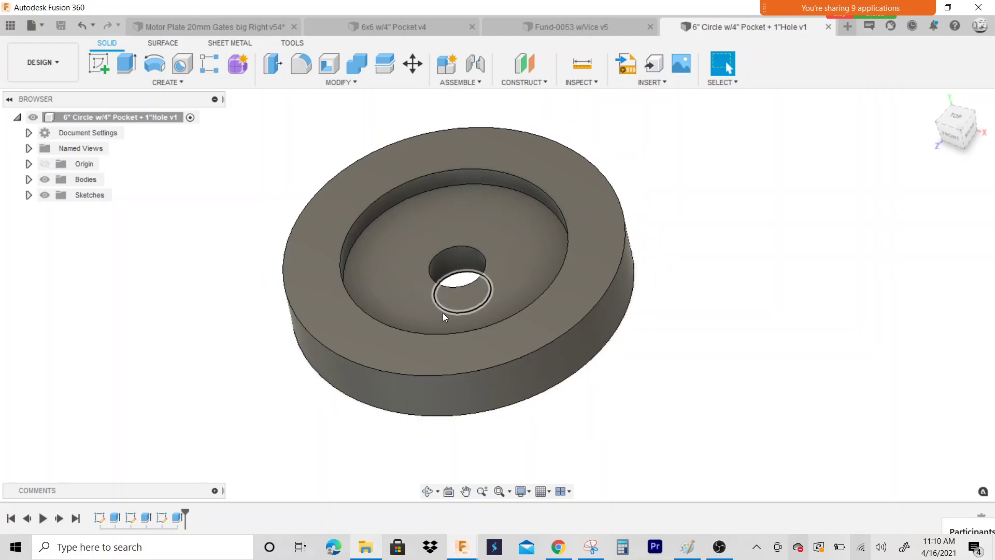
pyautogui.keyDown('shift'); pyautogui.moveTo(443, 312); pyautogui.dragTo(621, 233, button='middle'); pyautogui.keyUp('shift')
pyautogui.keyDown('shift'); pyautogui.moveTo(955, 120); pyautogui.dragTo(948, 125, button='middle'); pyautogui.keyUp('shift')
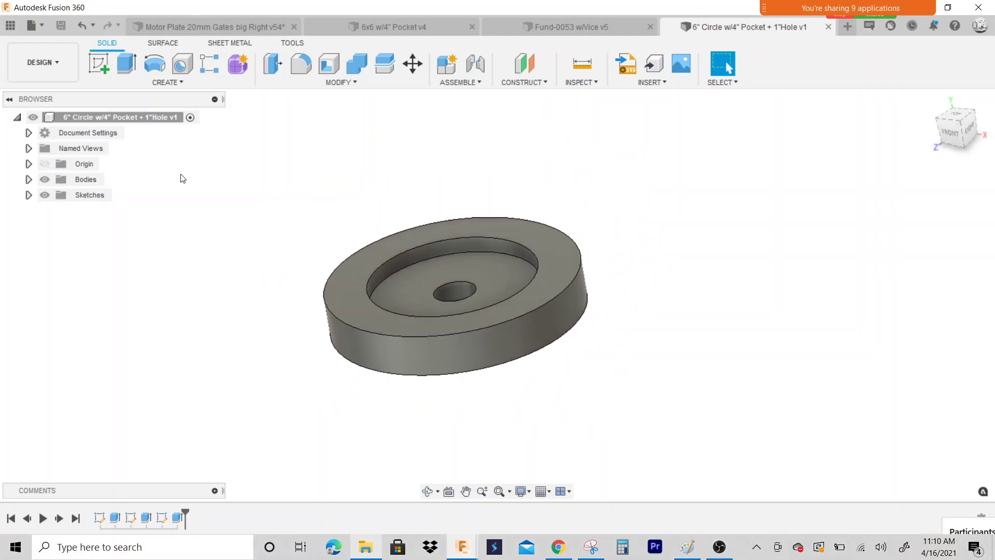
# Switch to the Manufacture workspace and create a milling Setup1 with a stock box around the disc.
pyautogui.click(31, 70)
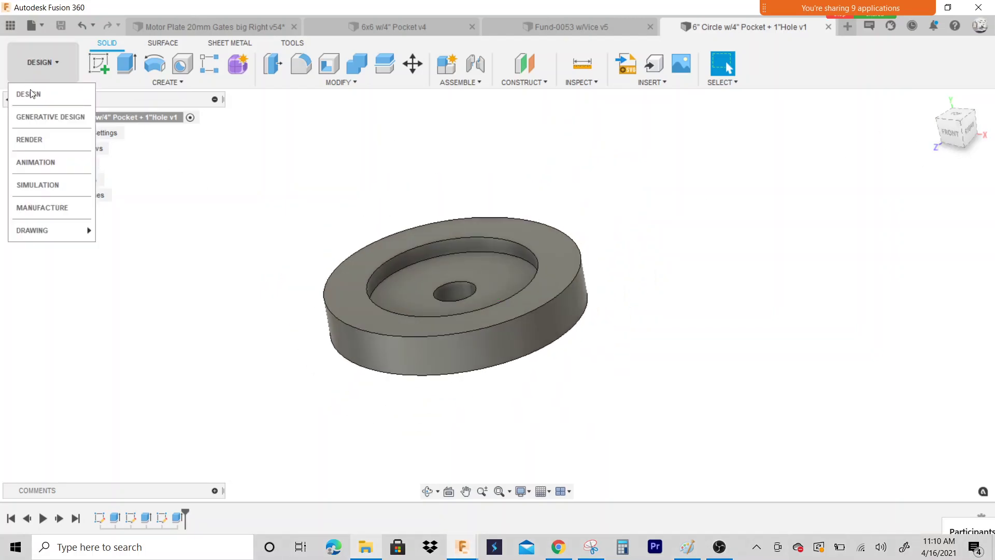
pyautogui.click(67, 206)
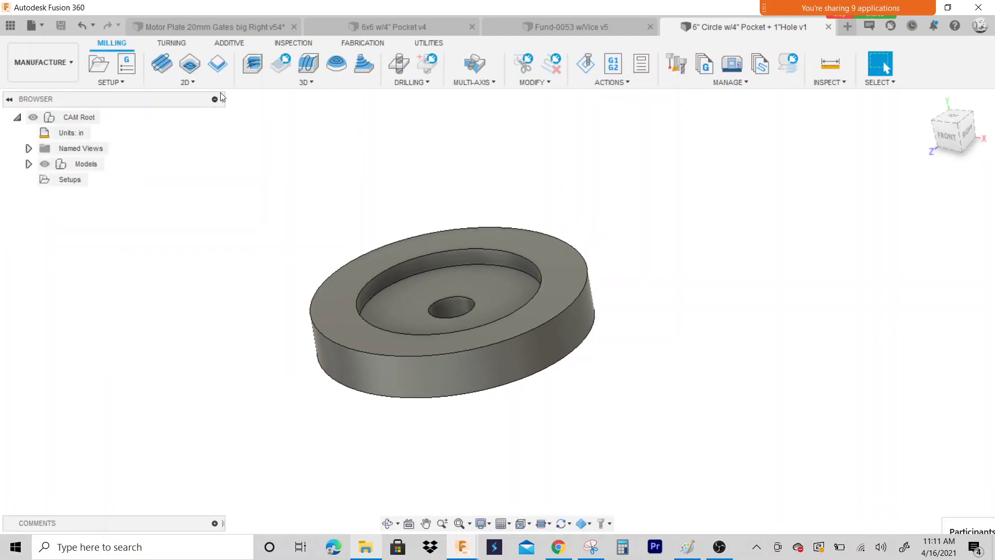
pyautogui.click(99, 65)
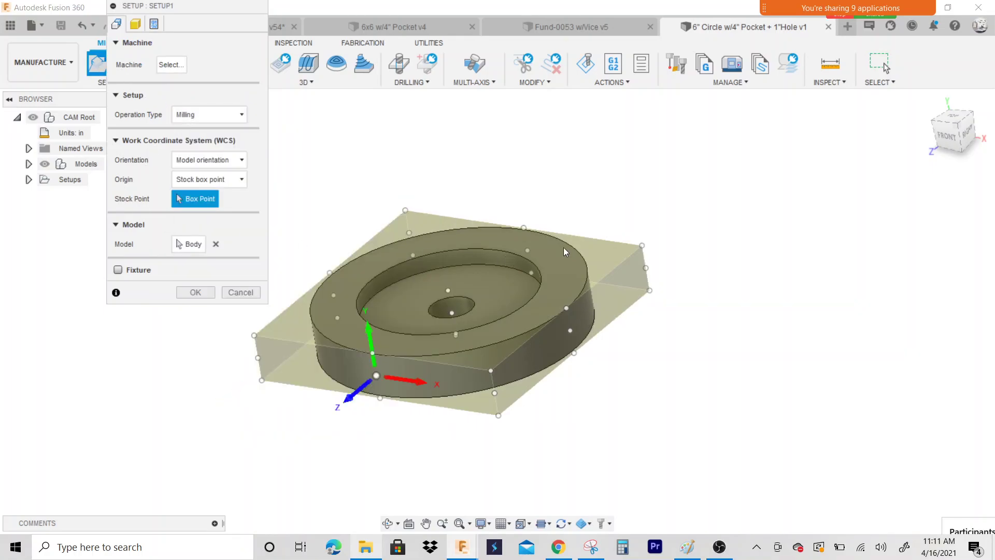
pyautogui.moveTo(959, 136); pyautogui.dragTo(985, 140)
pyautogui.scroll(-1, 703, 291)
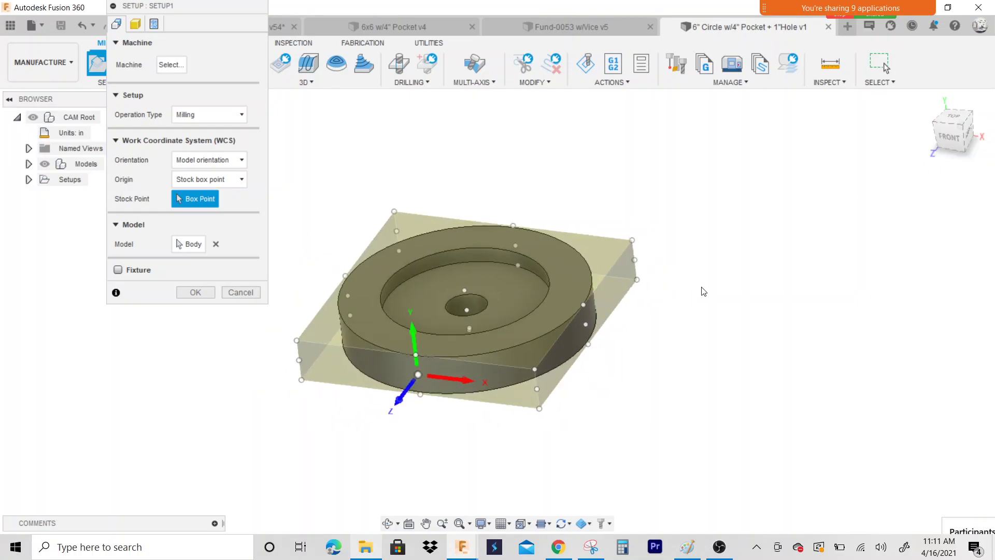
pyautogui.scroll(3, 340, 321)
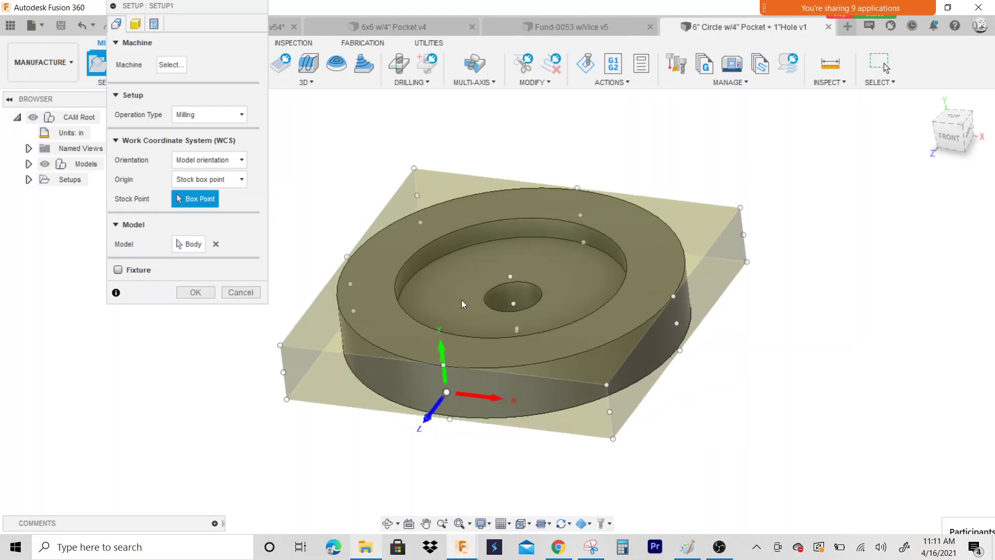
pyautogui.scroll(-1, 410, 284)
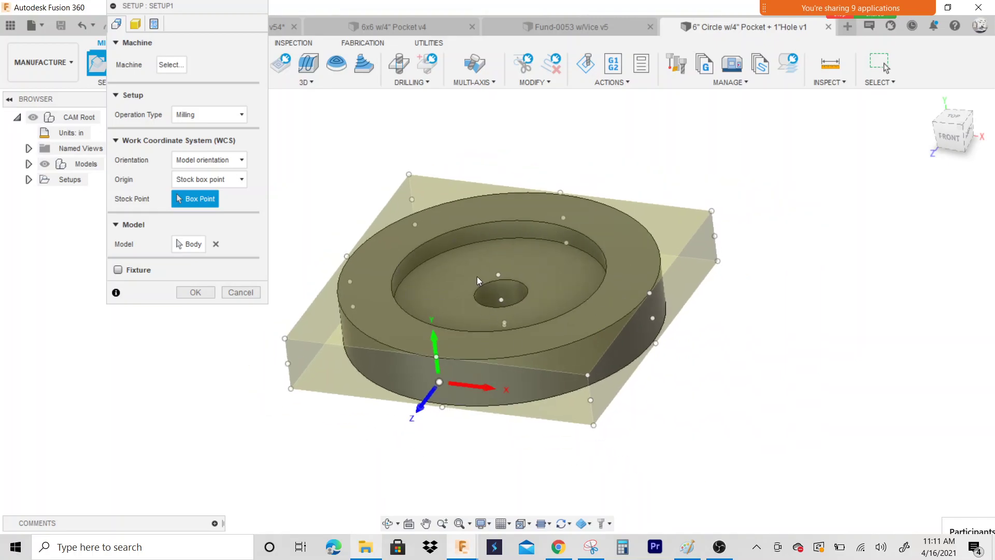
# Set WCS orientation to 'Select Z axis/plane & X axis', using the disc's top face as Z.
pyautogui.click(203, 161)
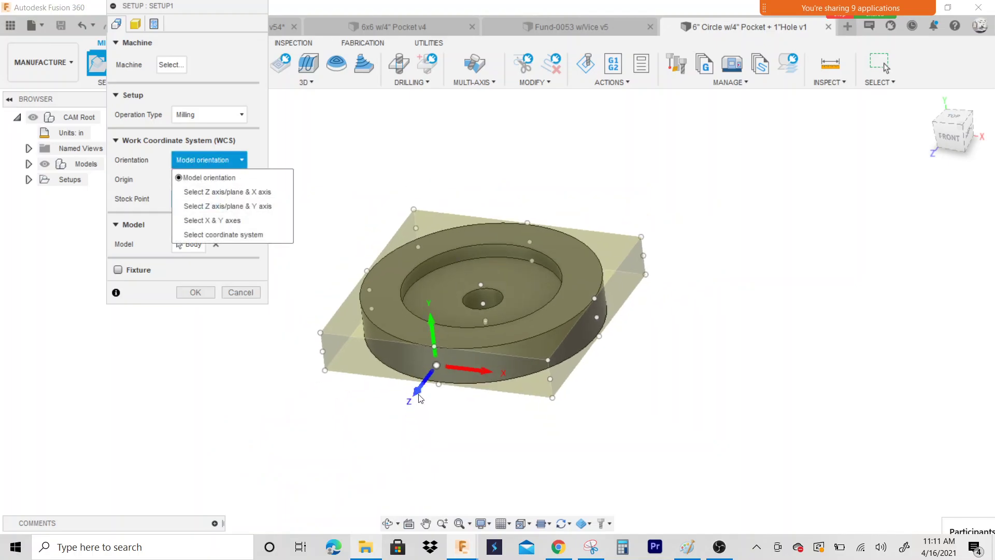
pyautogui.moveTo(416, 429); pyautogui.dragTo(446, 338, button='middle')
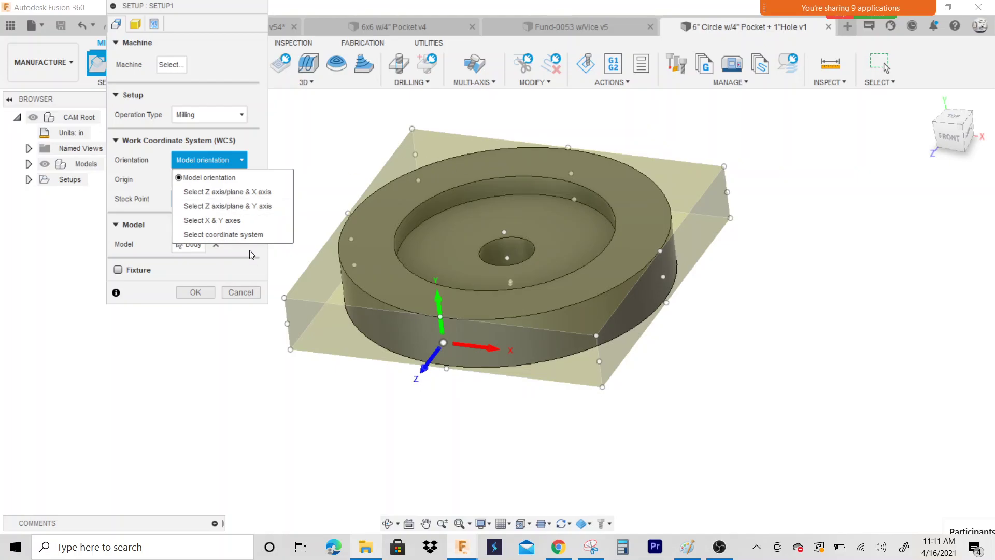
pyautogui.click(256, 196)
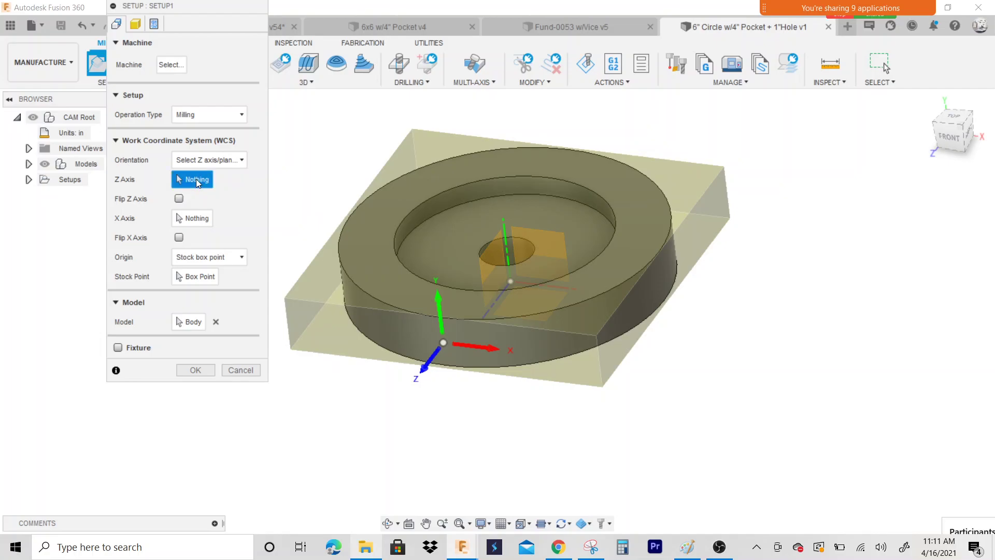
pyautogui.click(376, 228)
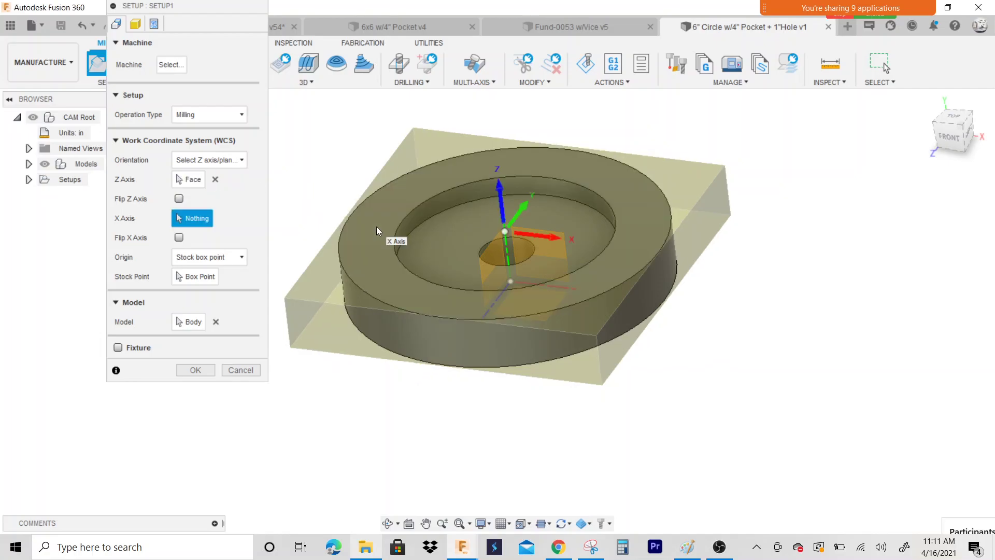
# Orbit around the part to check the new axis, then bring up the Stock settings.
pyautogui.click(949, 137)
pyautogui.moveTo(978, 116); pyautogui.dragTo(959, 150)
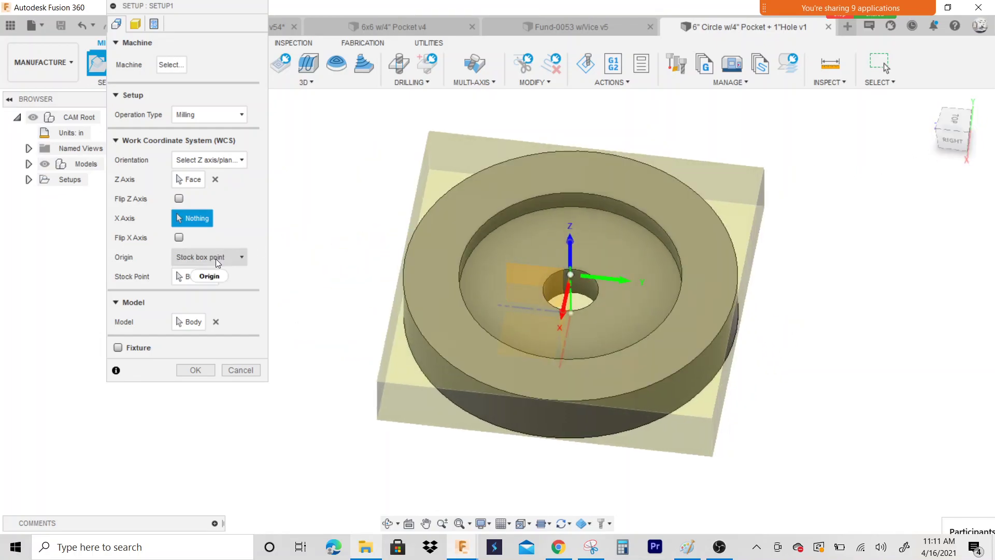
pyautogui.scroll(-2, 466, 228)
pyautogui.scroll(2, 464, 217)
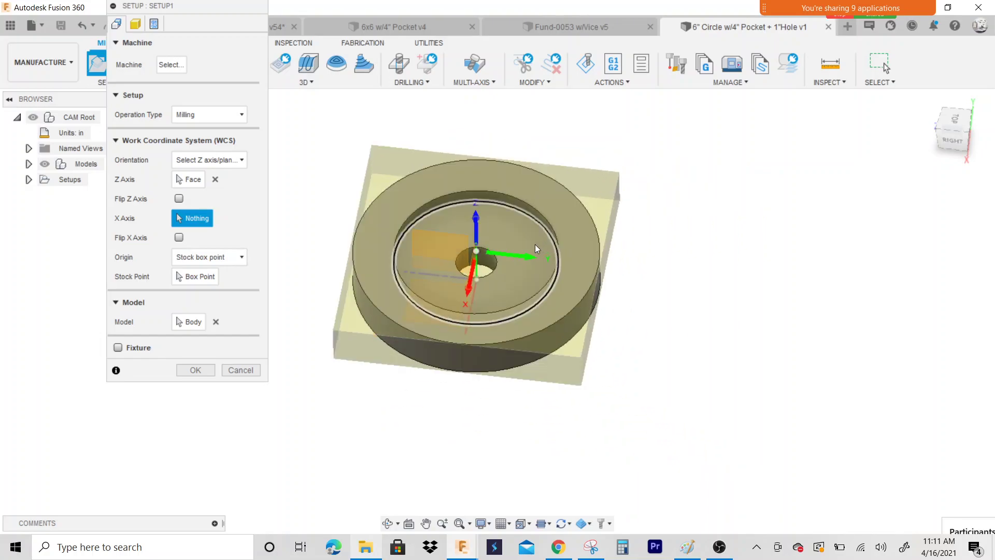
pyautogui.scroll(2, 456, 281)
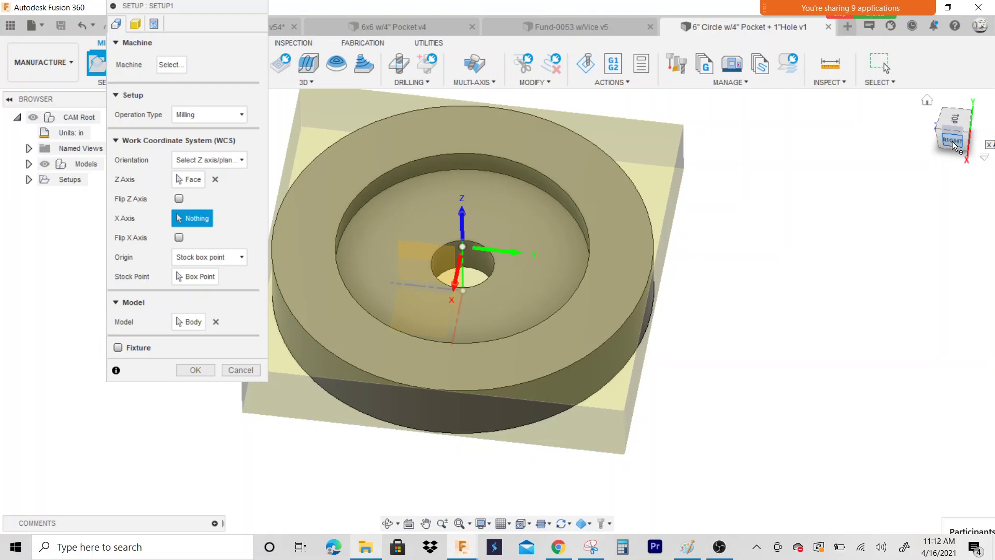
pyautogui.moveTo(953, 141)
pyautogui.mouseDown()
pyautogui.moveTo(956, 158)
pyautogui.moveTo(941, 143)
pyautogui.mouseUp()
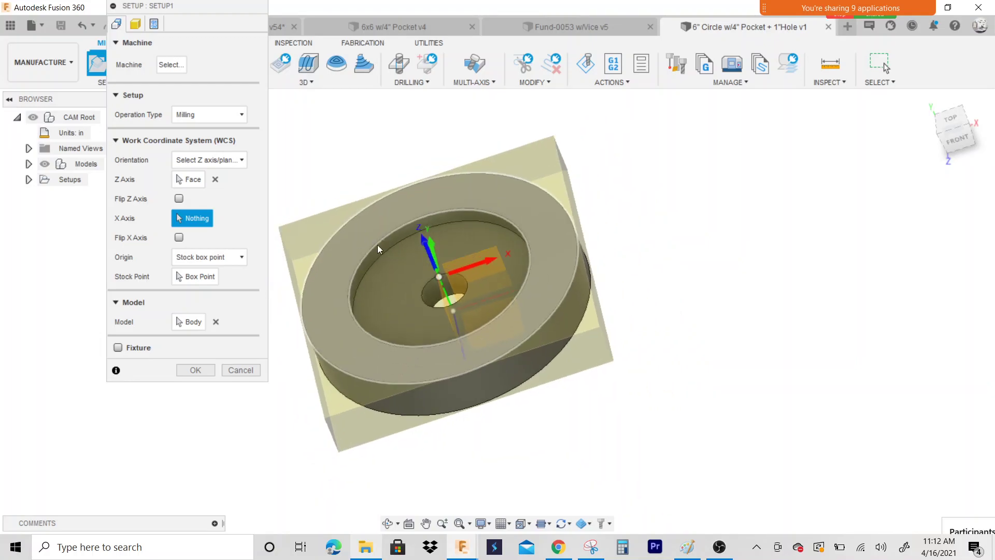
pyautogui.scroll(3, 409, 297)
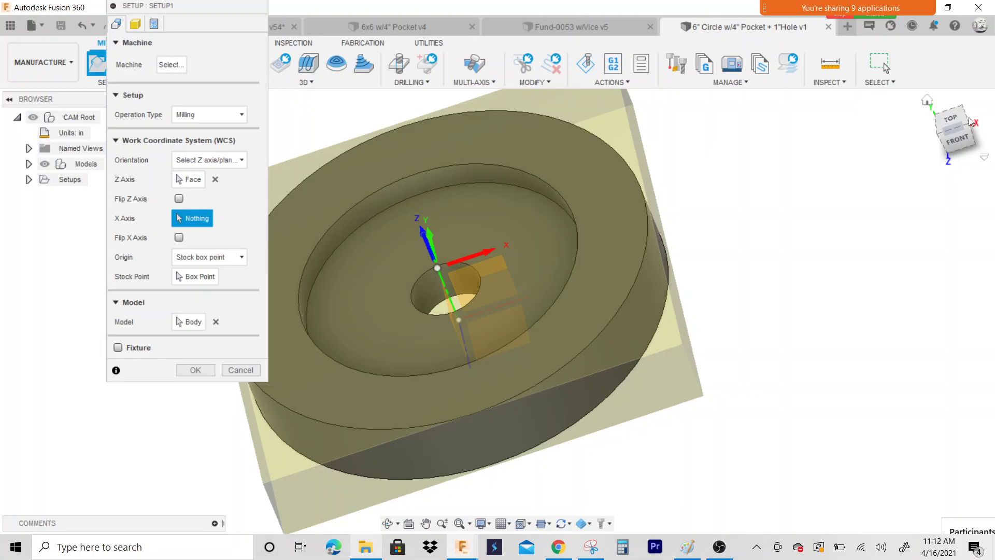
pyautogui.moveTo(950, 119)
pyautogui.mouseDown()
pyautogui.moveTo(957, 127)
pyautogui.moveTo(860, 207)
pyautogui.mouseUp()
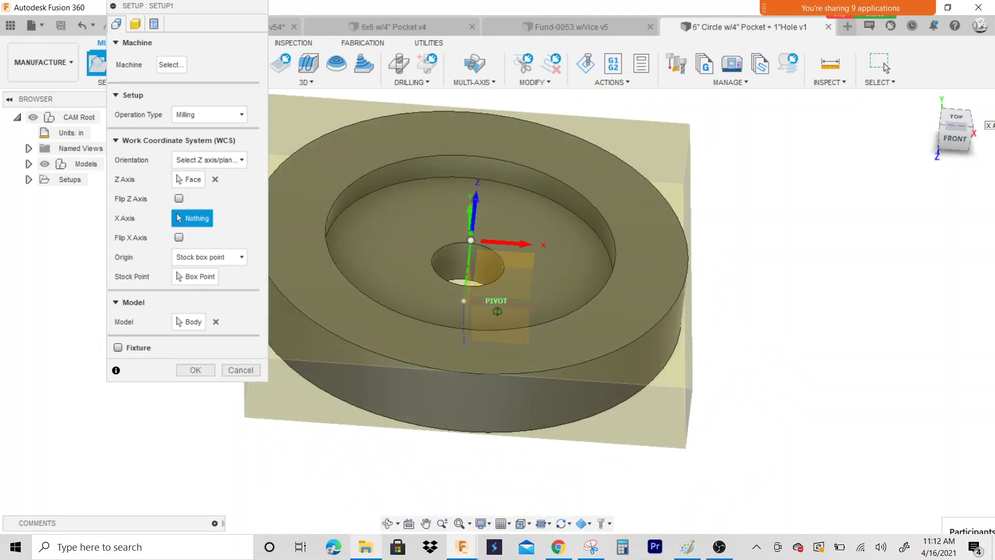
pyautogui.scroll(-4, 548, 332)
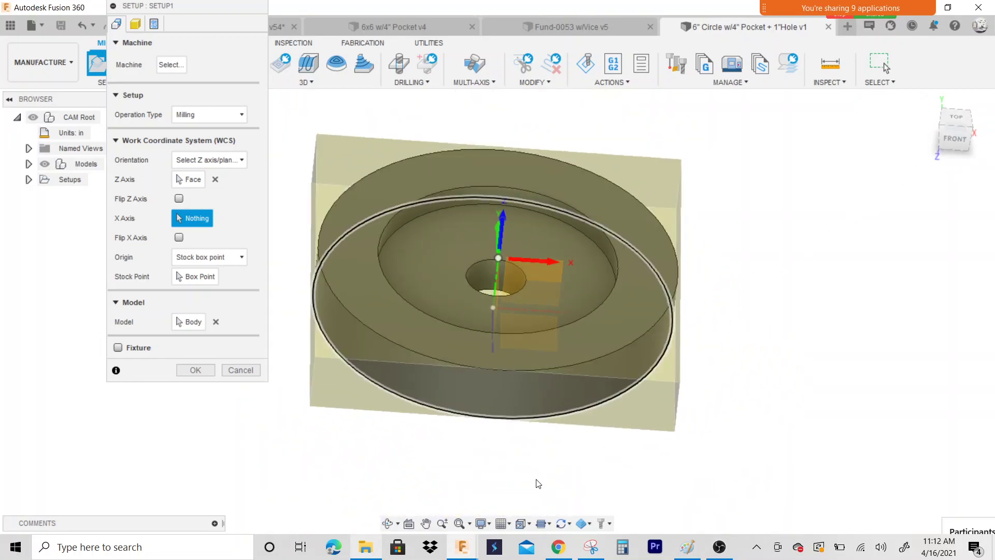
pyautogui.moveTo(190, 6); pyautogui.dragTo(238, 62)
pyautogui.click(182, 83)
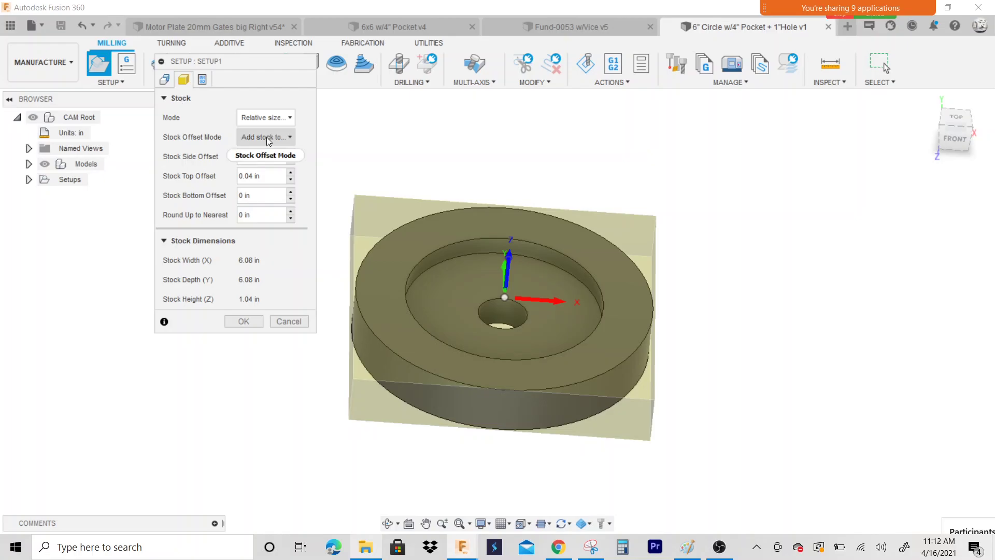
pyautogui.click(269, 117)
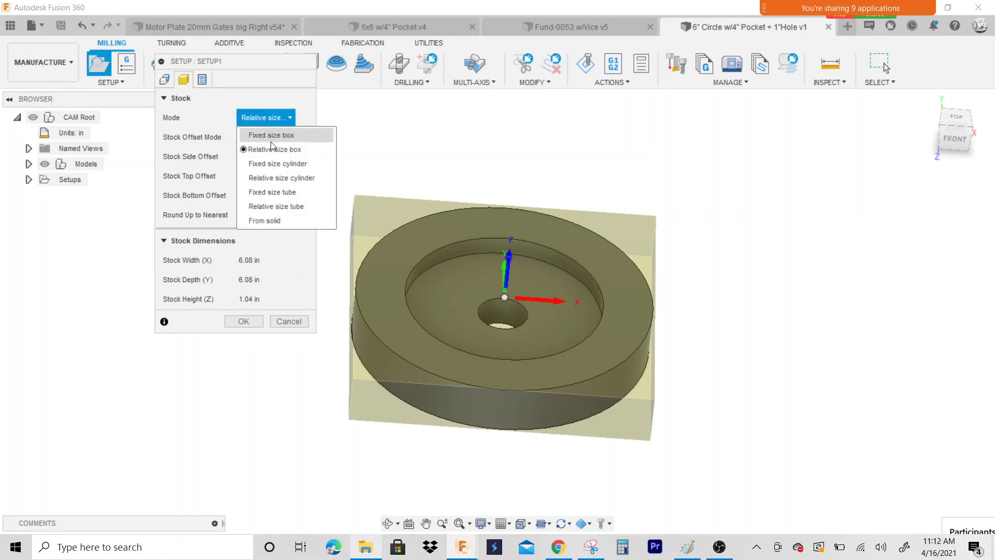
pyautogui.click(286, 178)
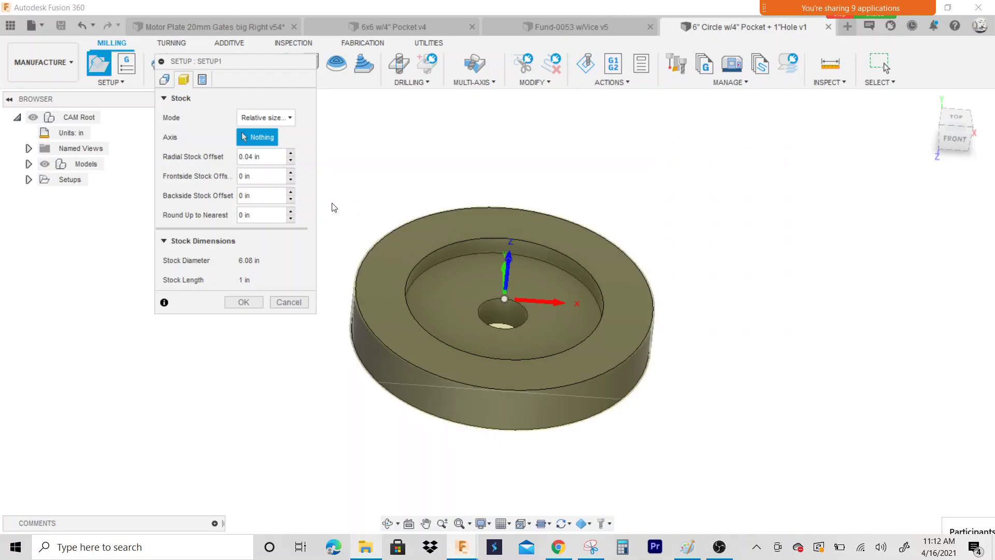
pyautogui.scroll(10, 335, 207)
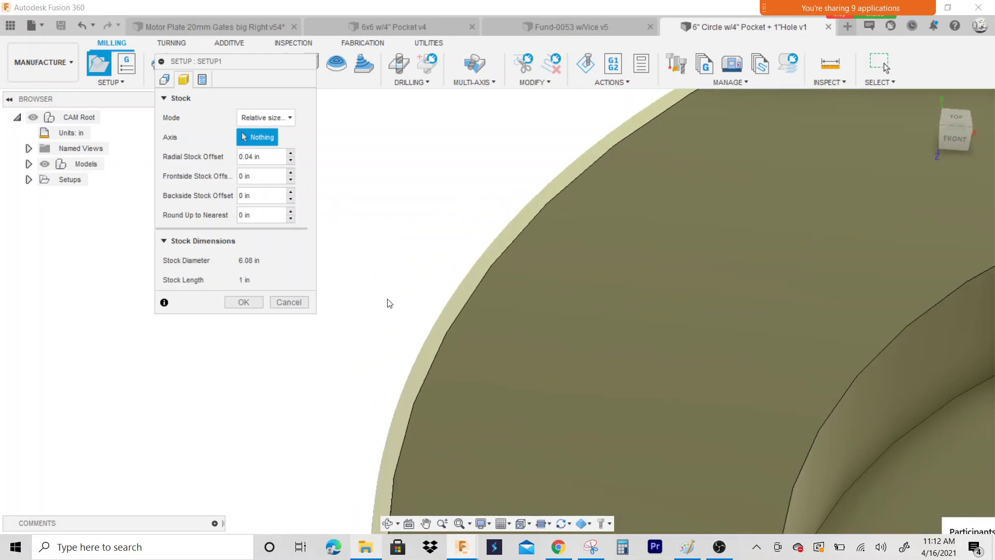
pyautogui.scroll(2, 389, 303)
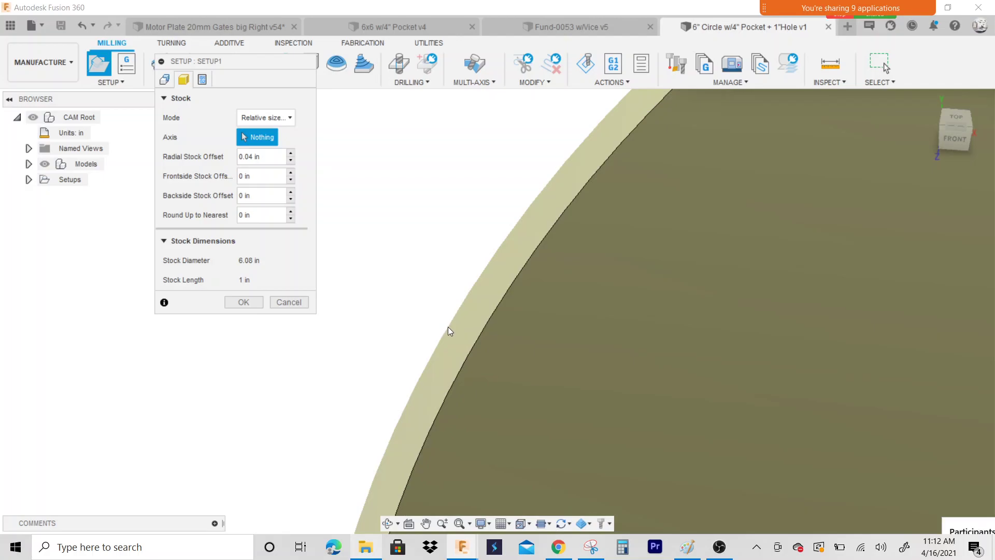
pyautogui.scroll(-3, 353, 217)
pyautogui.scroll(-6, 371, 220)
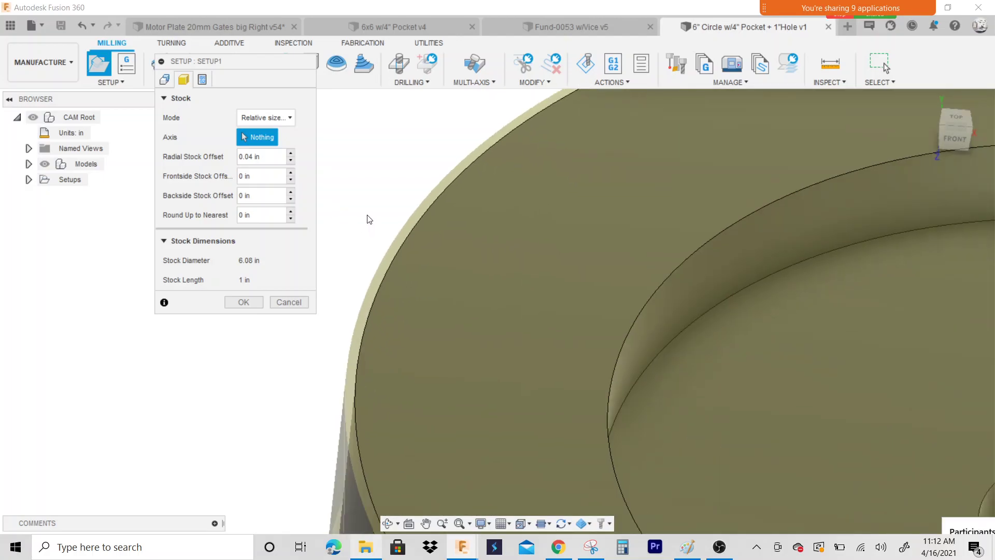
pyautogui.scroll(4, 373, 246)
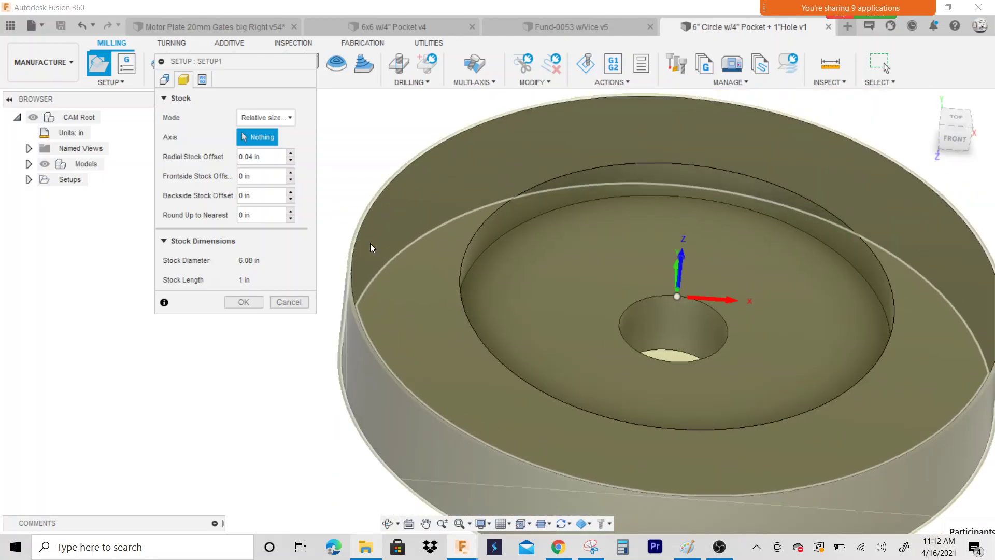
pyautogui.scroll(-2, 368, 242)
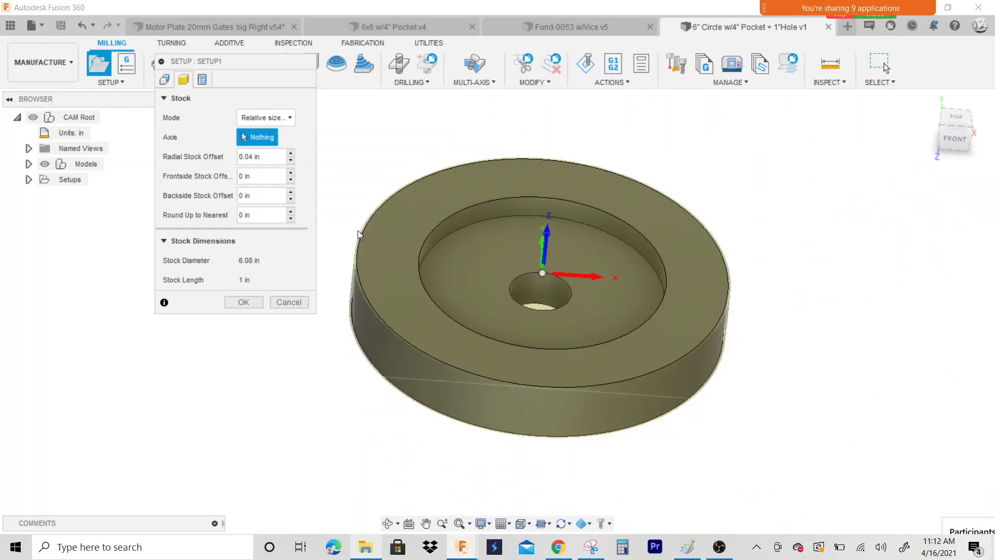
pyautogui.scroll(5, 358, 230)
pyautogui.scroll(-5, 360, 233)
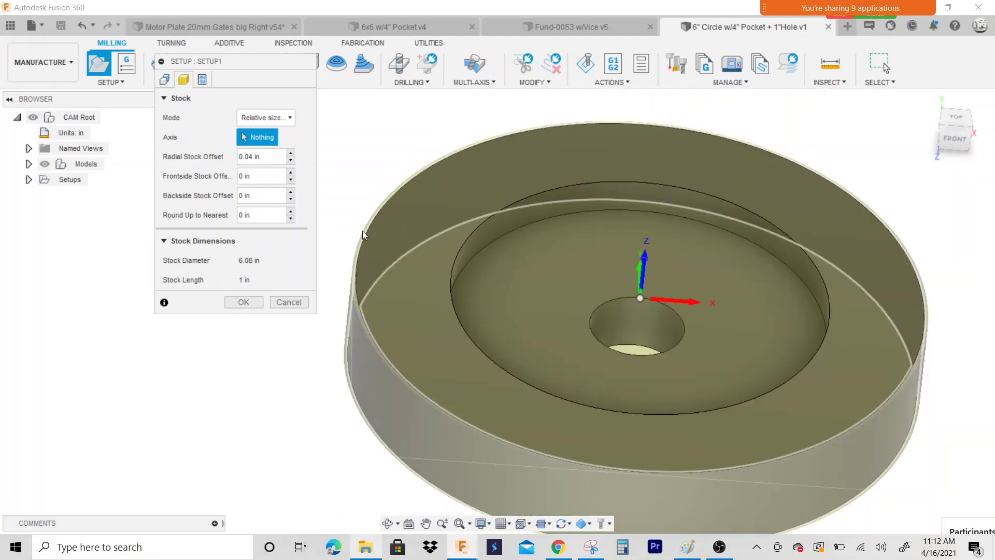
pyautogui.scroll(6, 690, 278)
pyautogui.scroll(4, 528, 327)
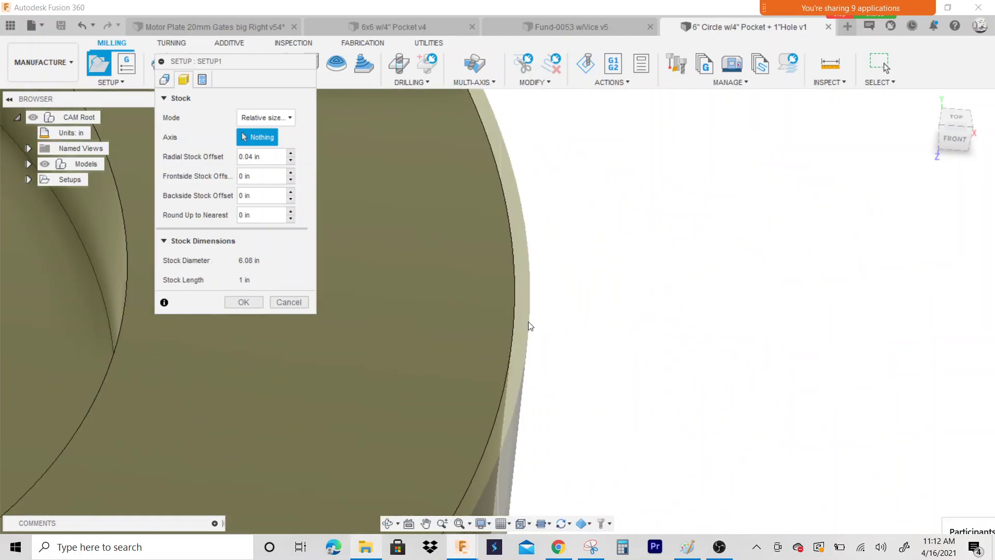
pyautogui.scroll(-6, 753, 318)
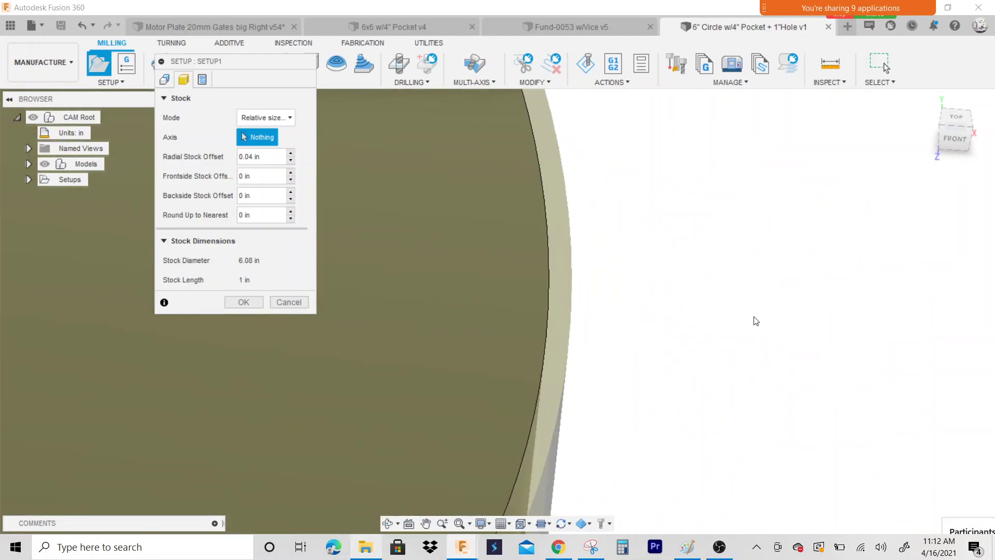
pyautogui.scroll(-3, 563, 298)
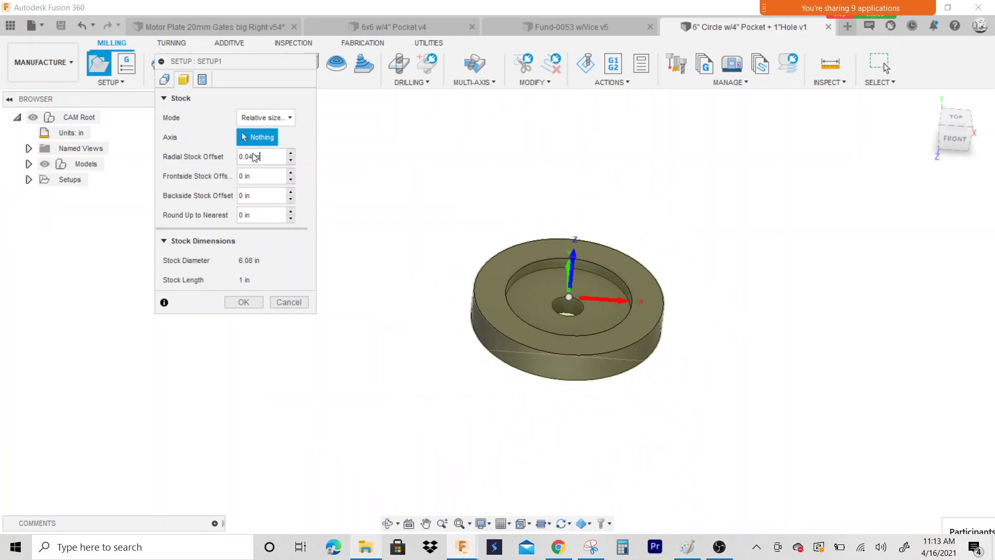
# Set the Radial Stock Offset to 0 so the stock matches the 6 in disc.
pyautogui.moveTo(259, 156); pyautogui.dragTo(234, 157)
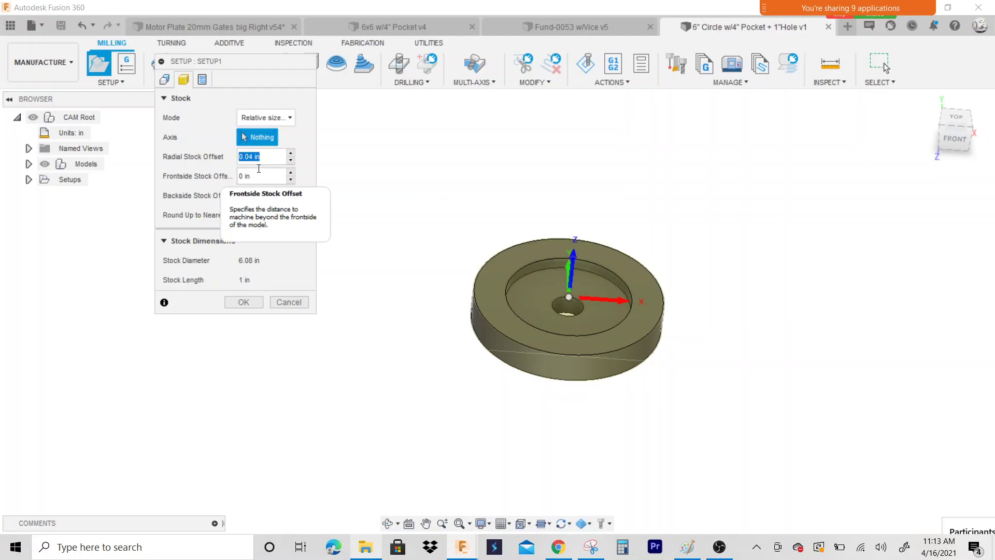
pyautogui.write('0')
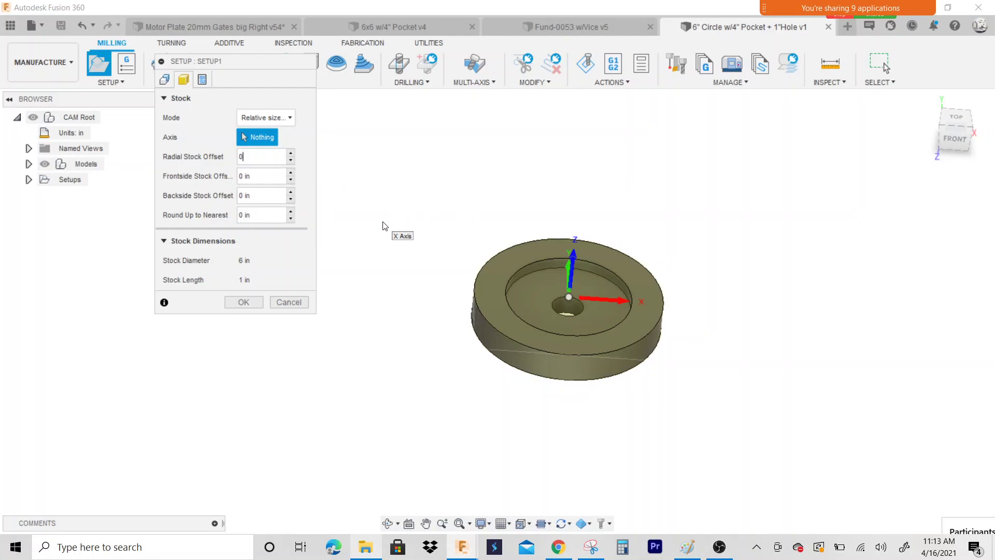
pyautogui.press('Tab')
# Zoom in and out to check the 6 in diameter, 1 in long cylindrical stock preview.
pyautogui.scroll(3, 485, 273)
pyautogui.scroll(8, 485, 273)
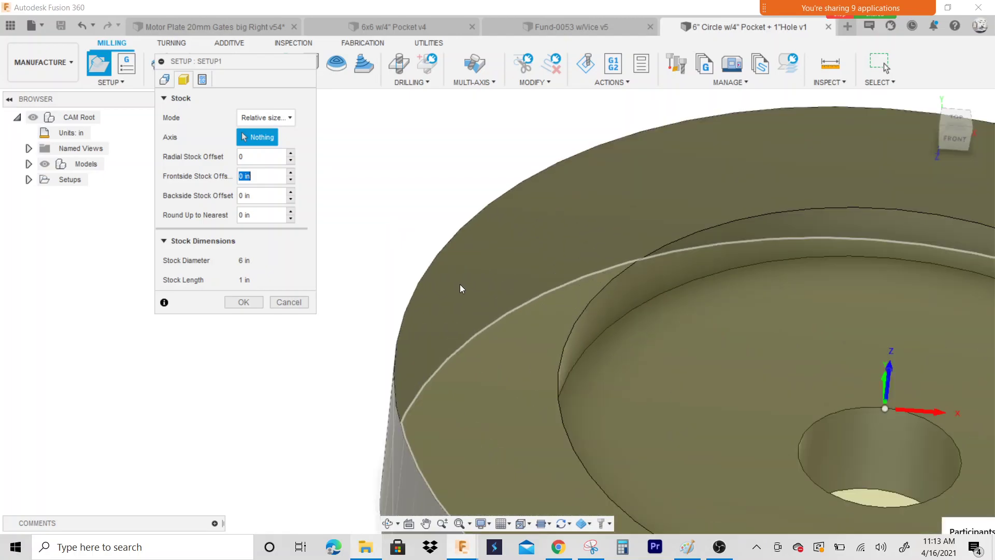
pyautogui.scroll(2, 320, 308)
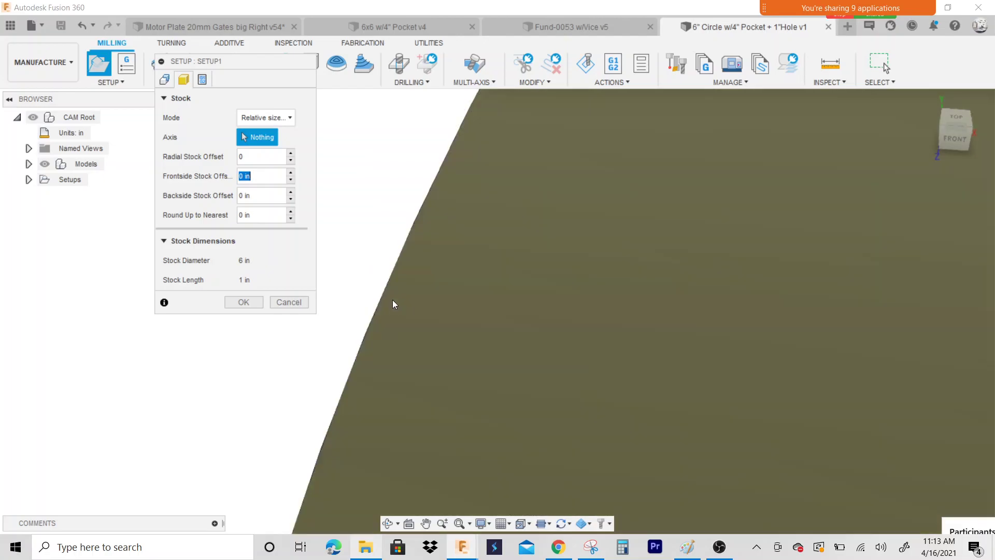
pyautogui.scroll(-5, 383, 300)
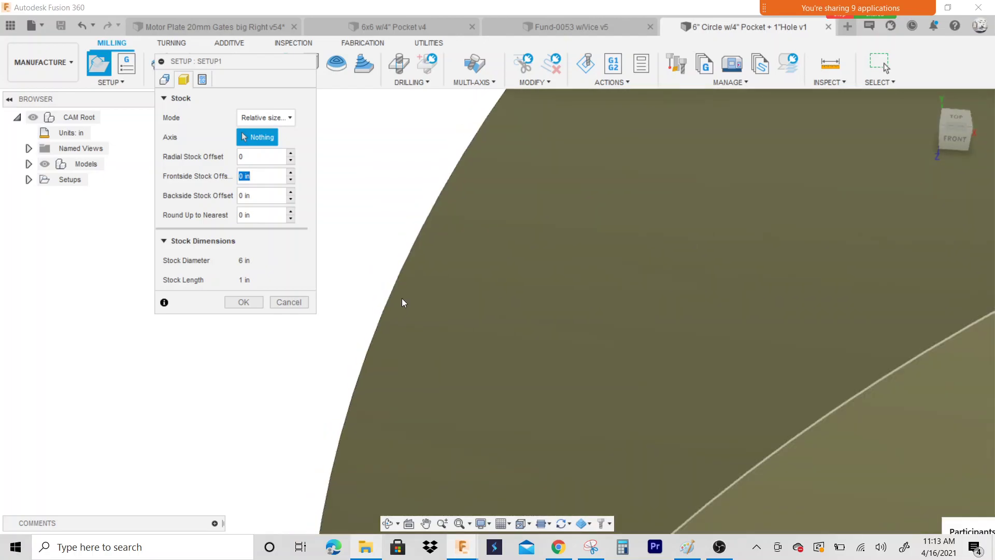
pyautogui.scroll(-6, 384, 296)
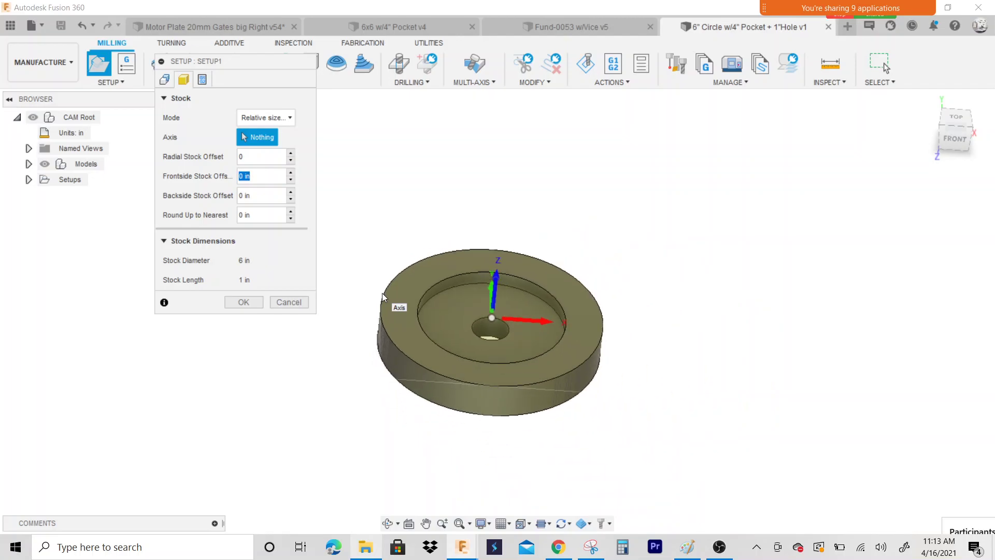
pyautogui.scroll(4, 385, 323)
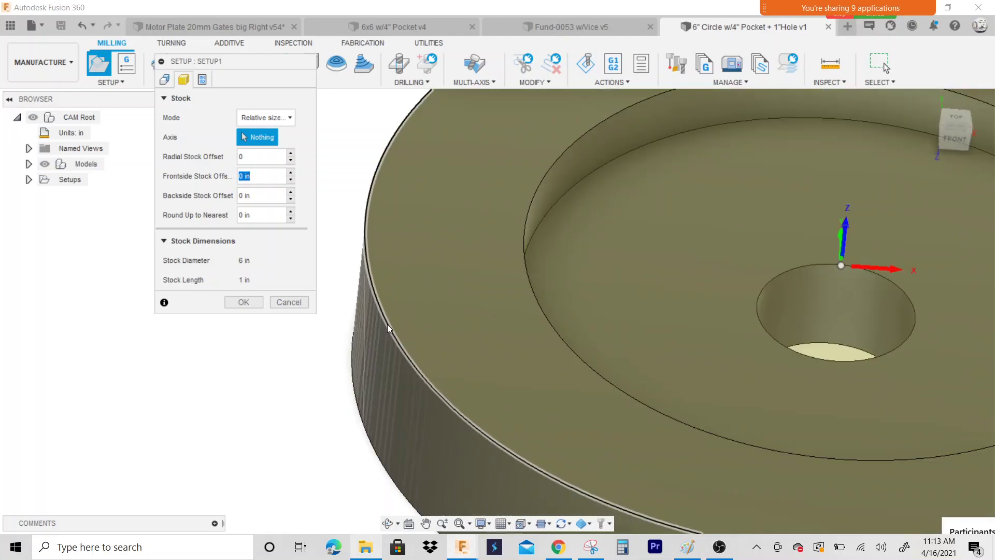
pyautogui.scroll(-3, 387, 323)
pyautogui.scroll(-2, 387, 322)
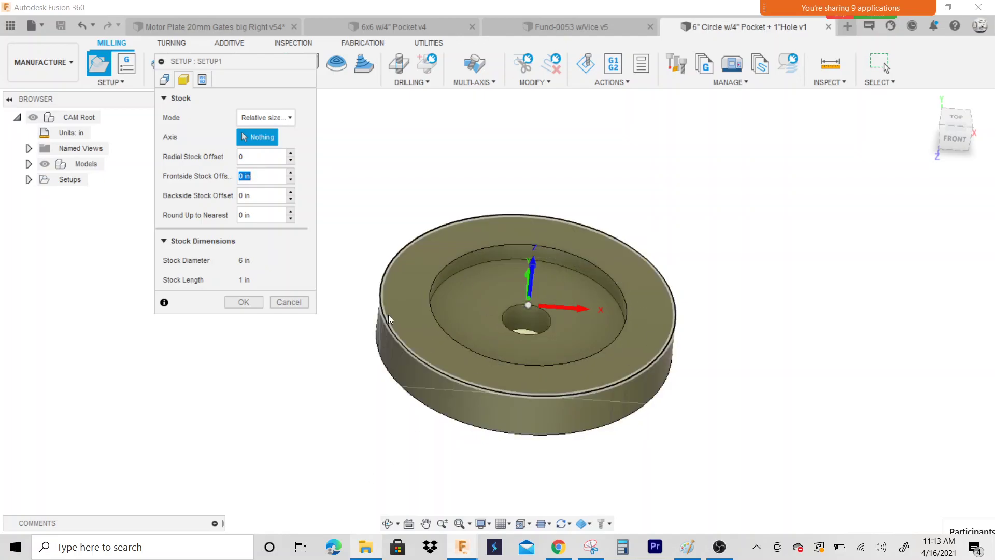
pyautogui.scroll(3, 590, 168)
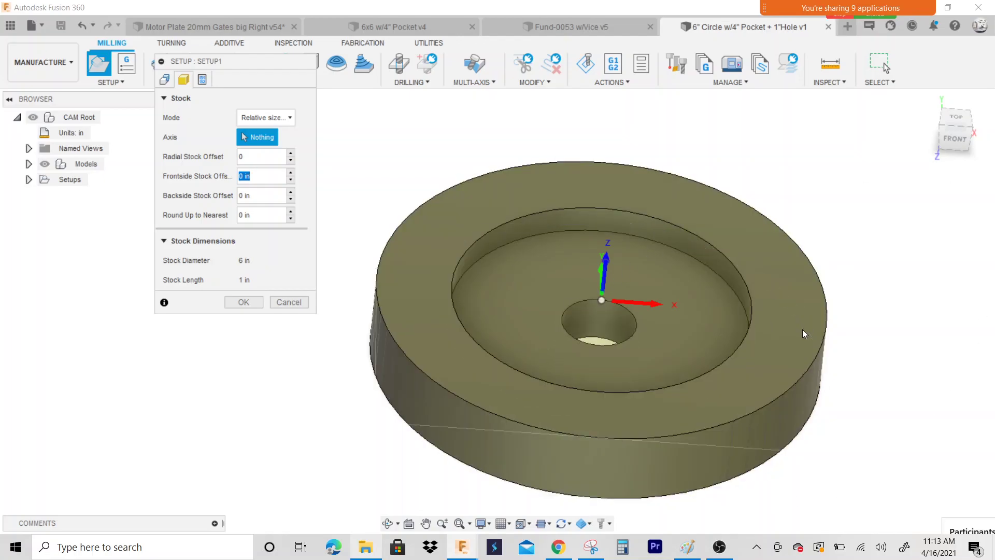
pyautogui.scroll(2, 788, 350)
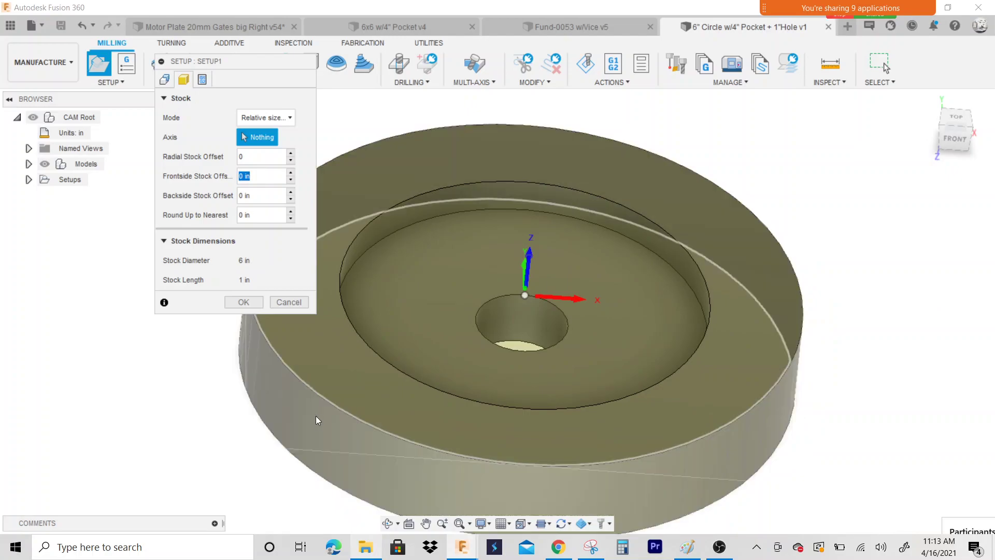
pyautogui.scroll(6, 316, 416)
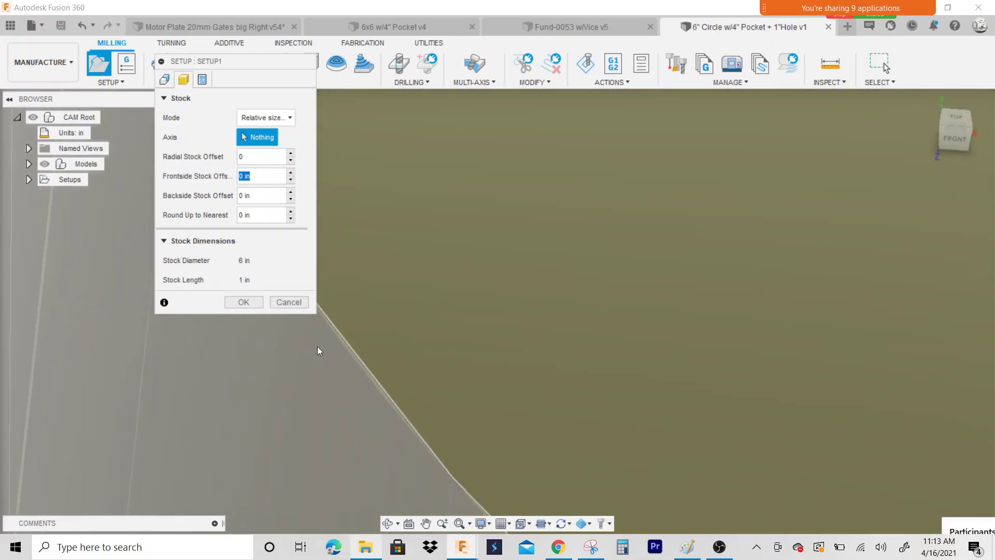
pyautogui.scroll(2, 327, 353)
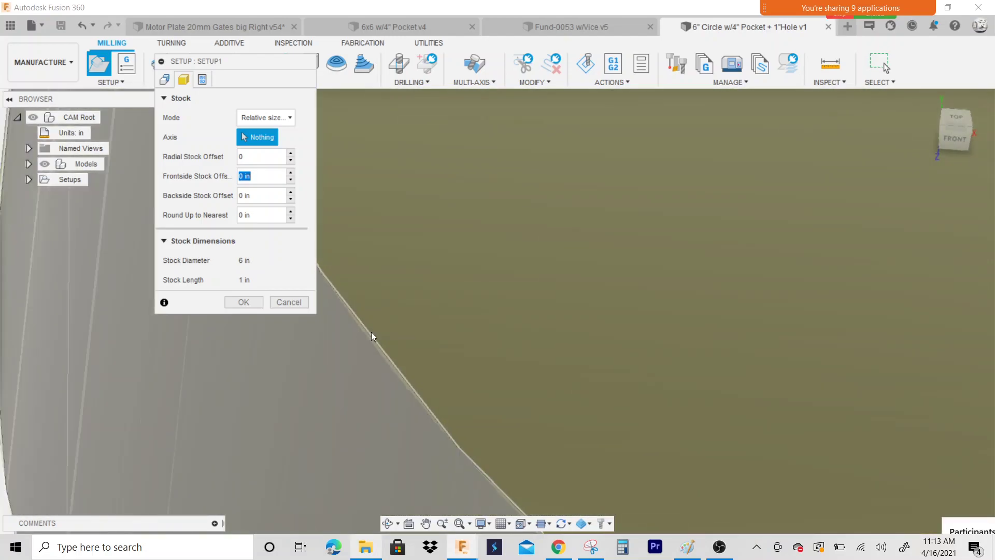
pyautogui.scroll(-8, 371, 332)
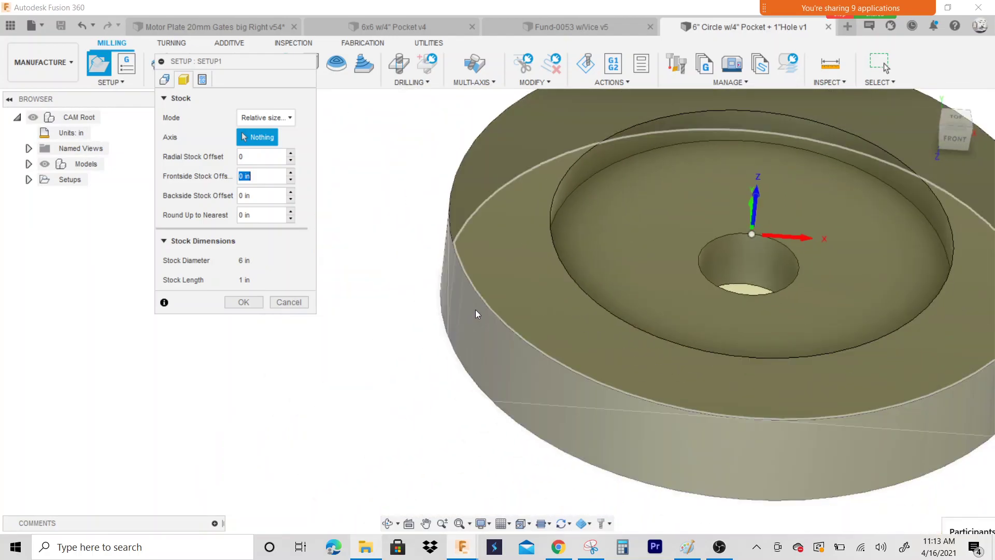
pyautogui.scroll(-5, 402, 278)
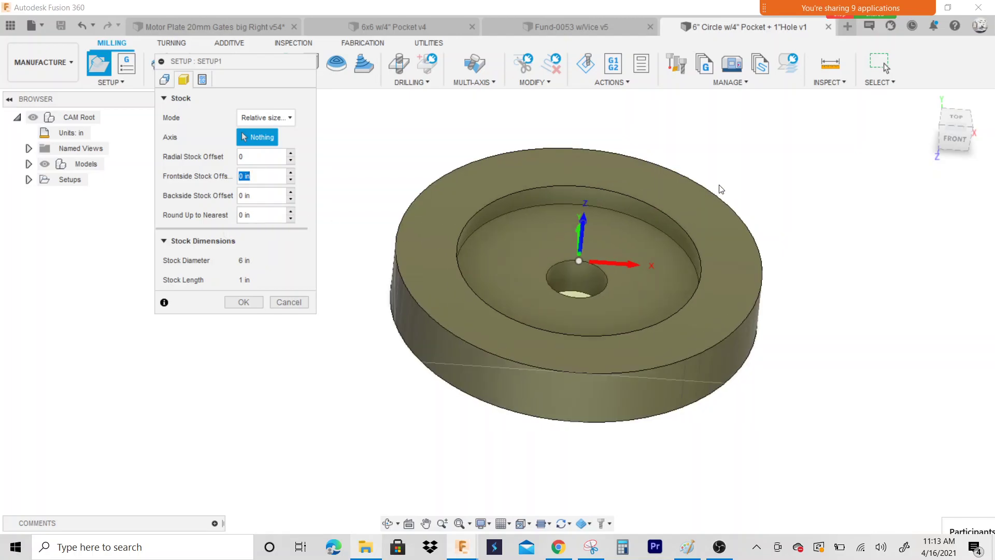
pyautogui.scroll(4, 667, 231)
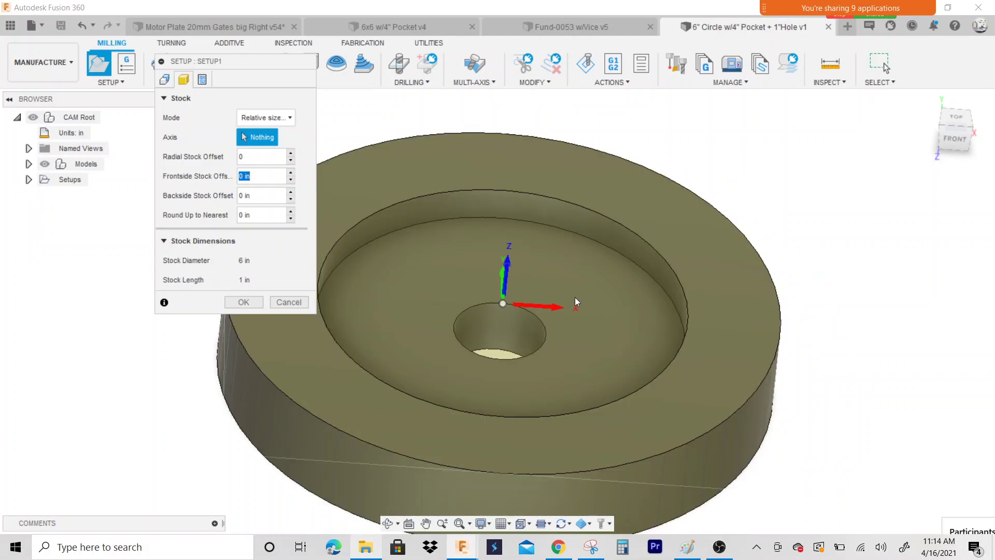
pyautogui.scroll(-2, 602, 227)
pyautogui.scroll(2, 650, 233)
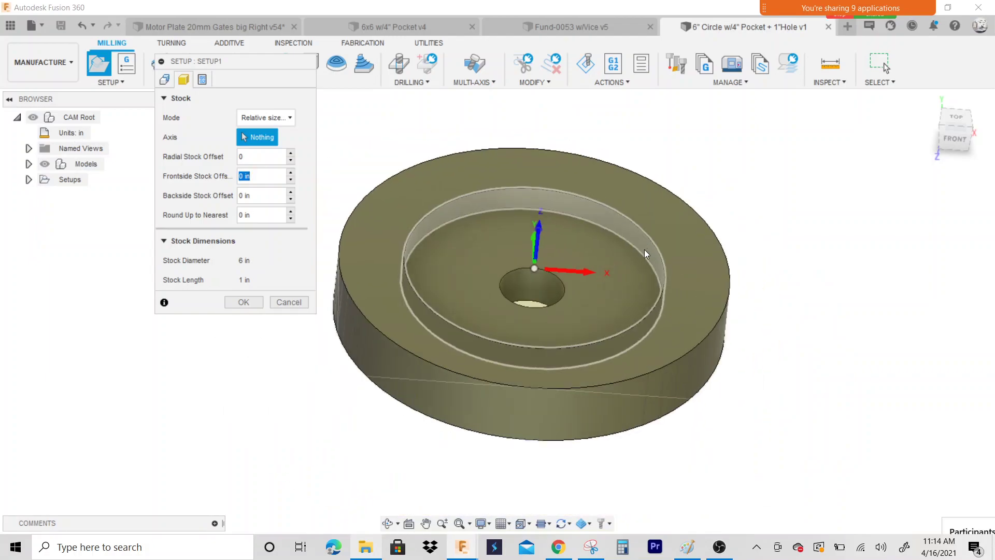
pyautogui.scroll(1, 322, 337)
pyautogui.scroll(-1, 320, 336)
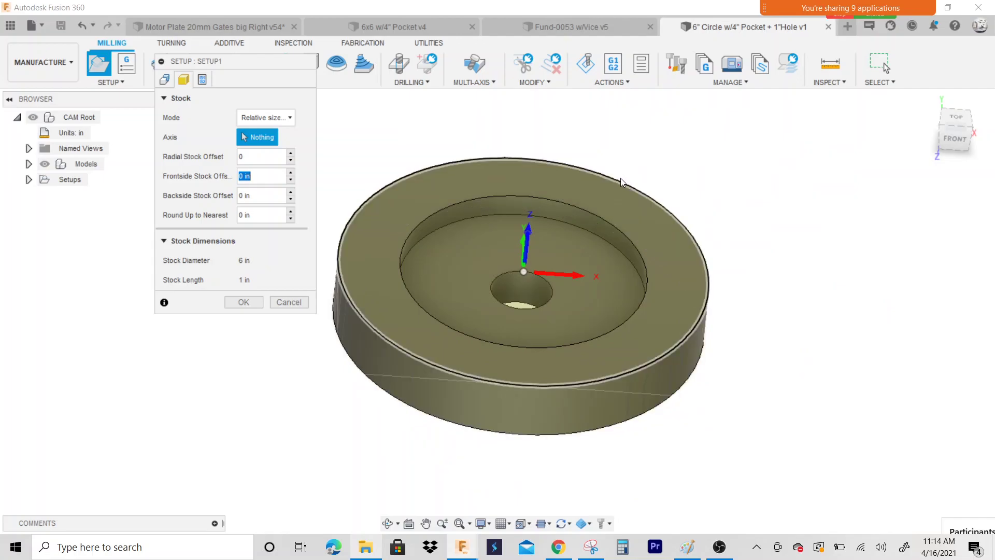
pyautogui.scroll(-1, 755, 254)
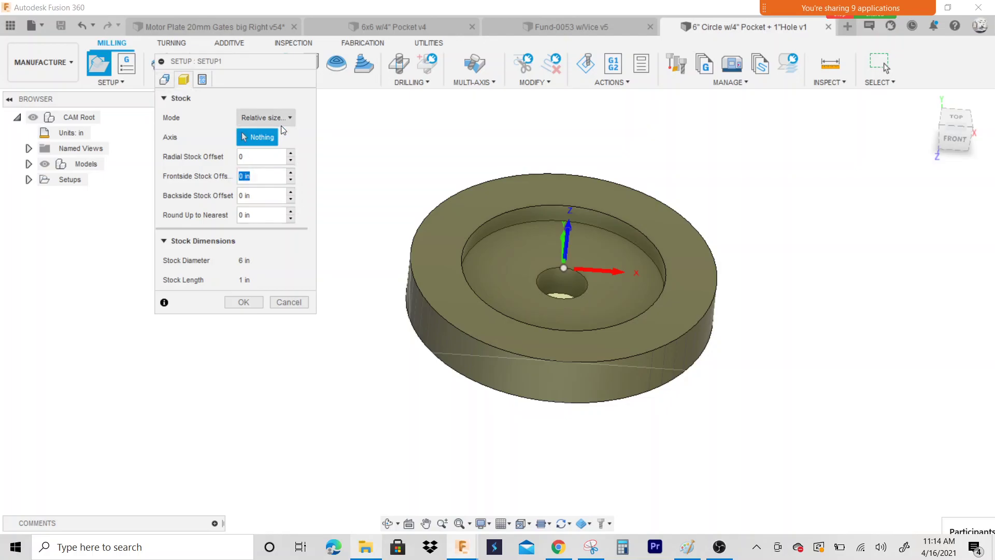
# From the top view, activate the Stock Point box-point origin selector, then confirm Setup1.
pyautogui.click(164, 80)
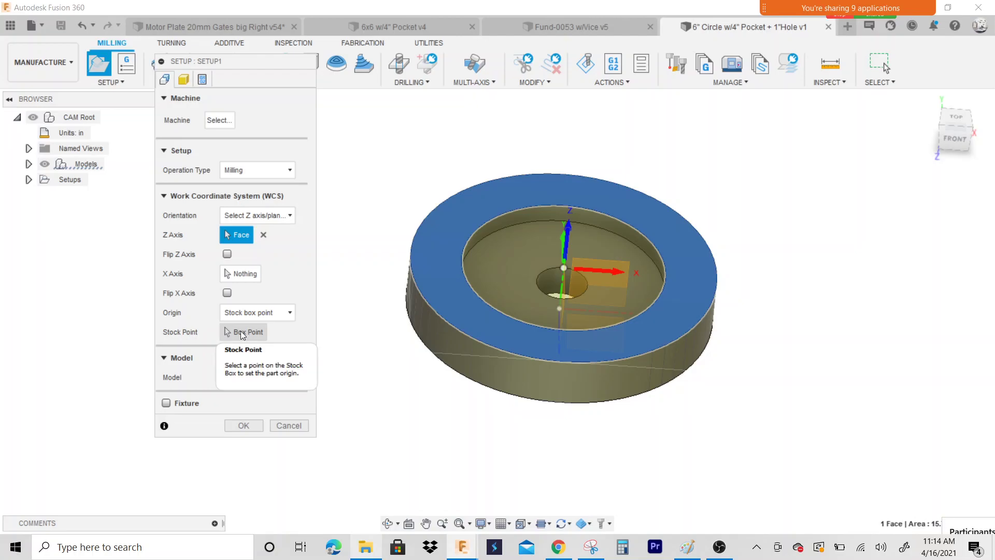
pyautogui.click(956, 117)
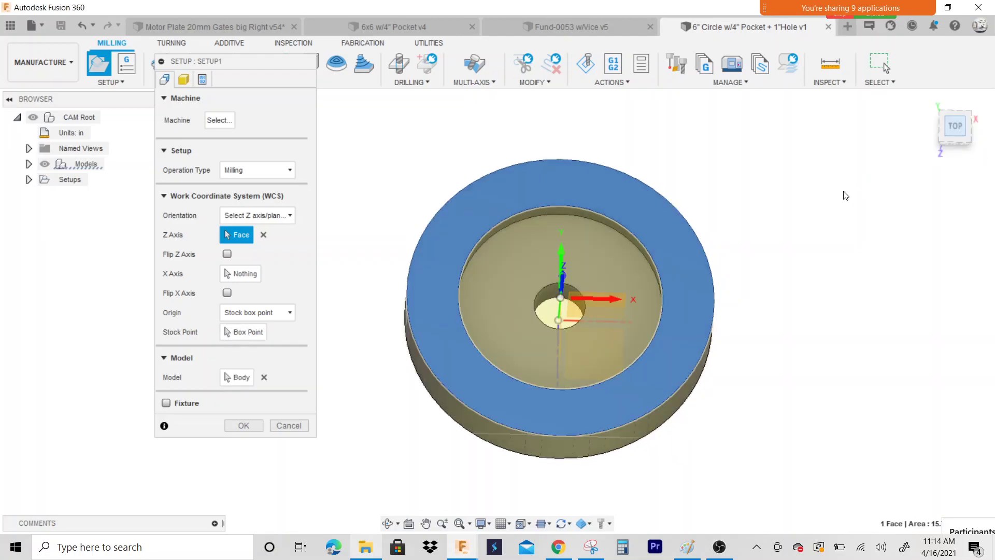
pyautogui.scroll(6, 554, 313)
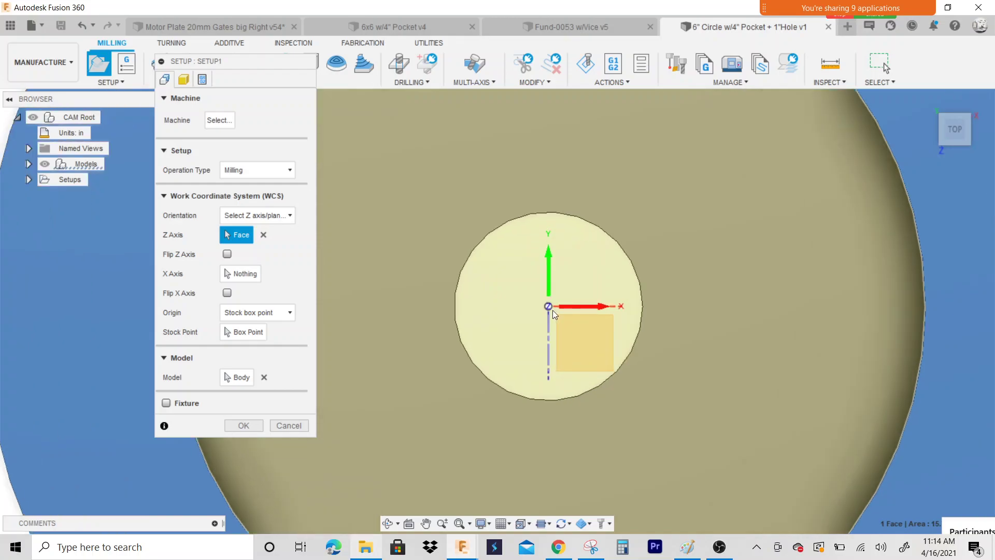
pyautogui.click(238, 337)
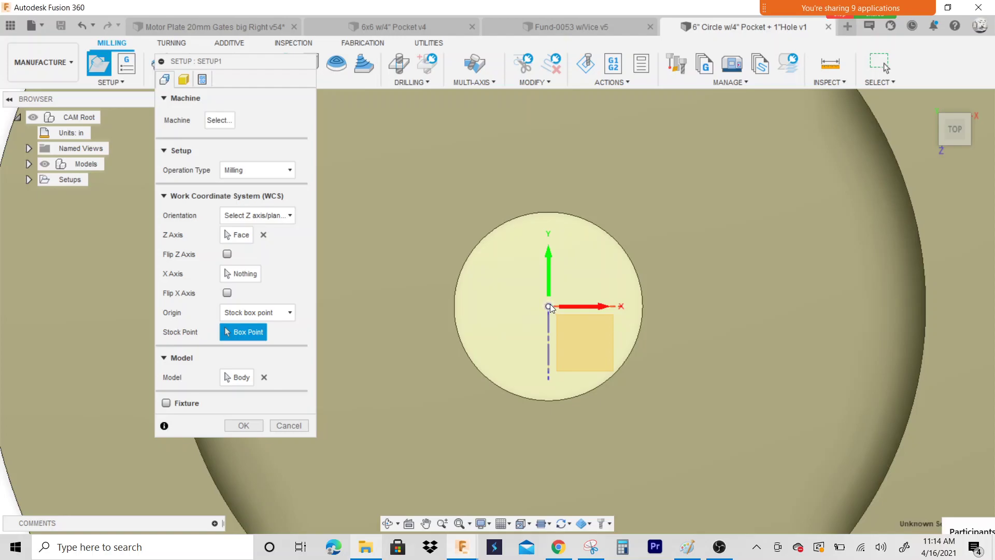
pyautogui.scroll(-5, 550, 307)
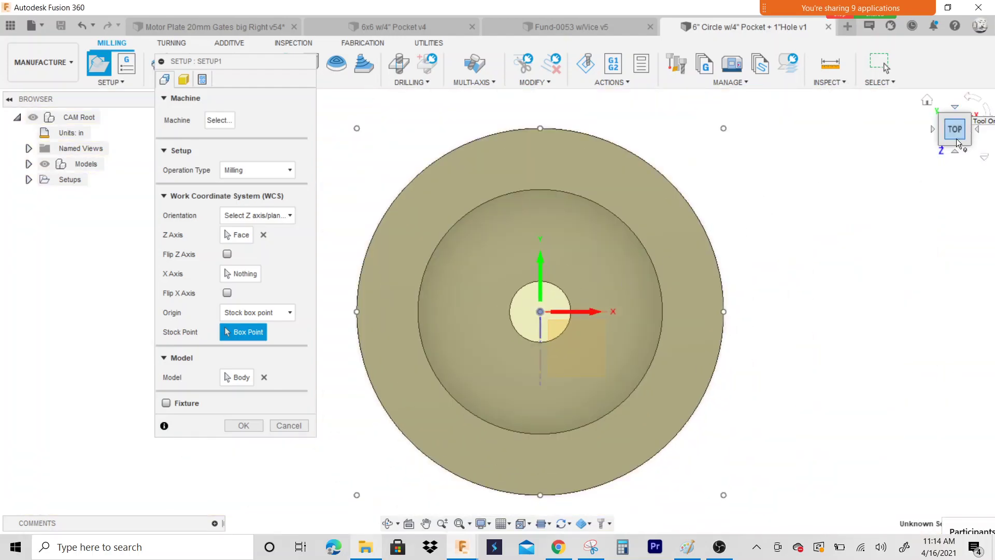
pyautogui.click(957, 141)
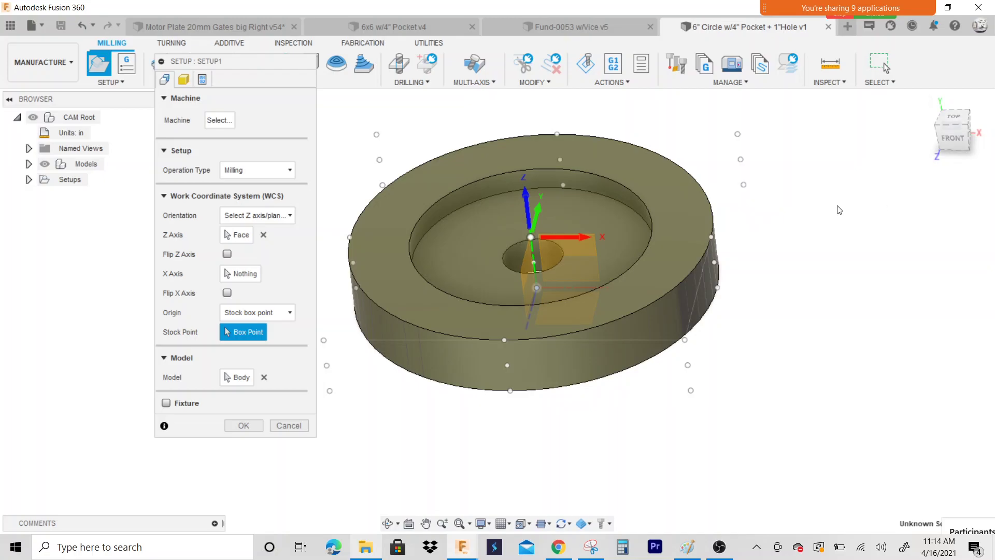
pyautogui.scroll(-2, 788, 269)
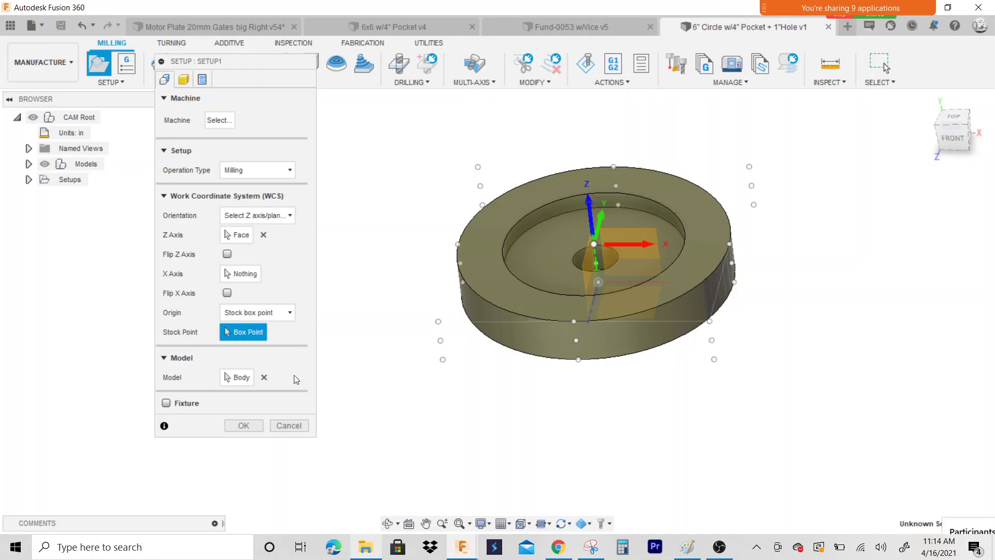
pyautogui.click(243, 425)
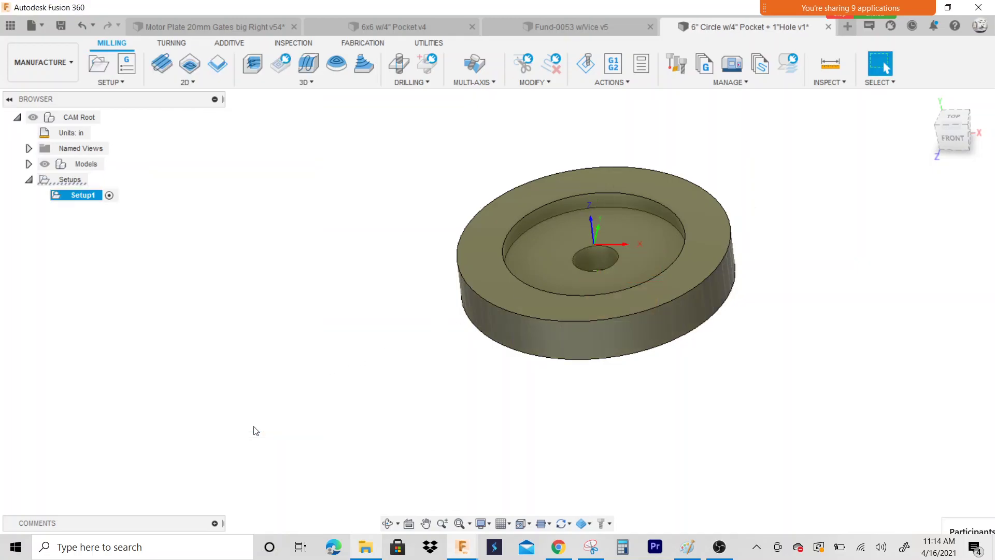
# Rename Setup1 to OP1 in the browser.
pyautogui.scroll(-1, 413, 269)
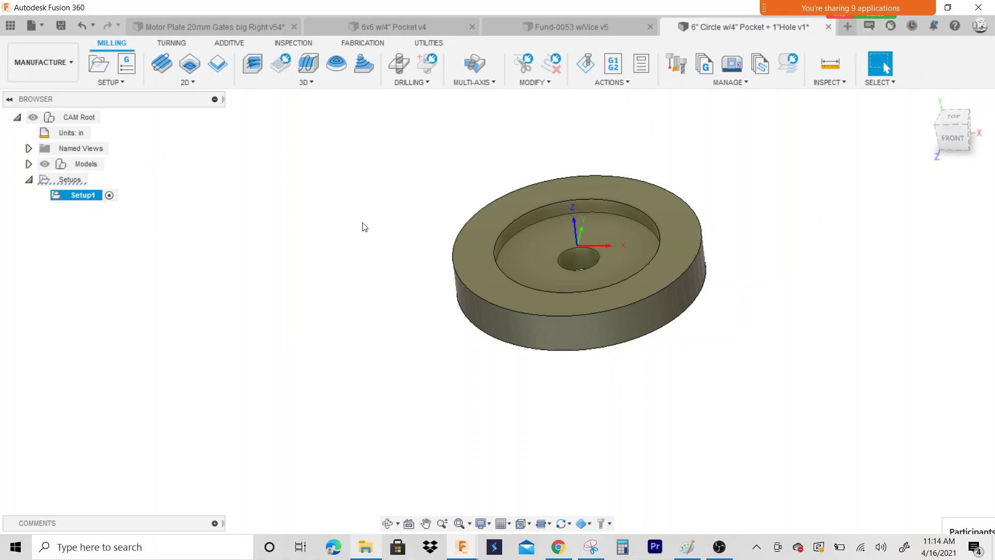
pyautogui.scroll(-2, 290, 270)
pyautogui.scroll(3, 505, 222)
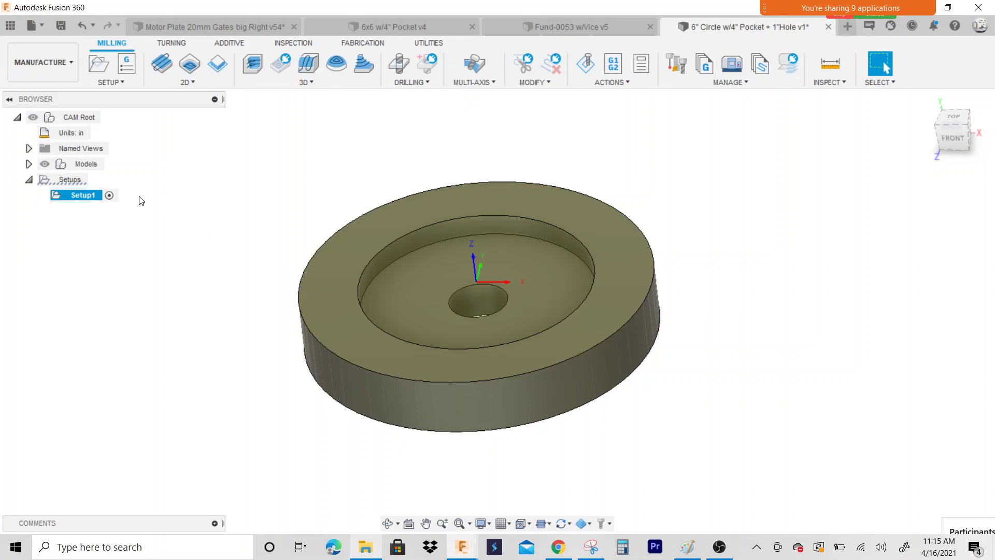
pyautogui.doubleClick(75, 196)
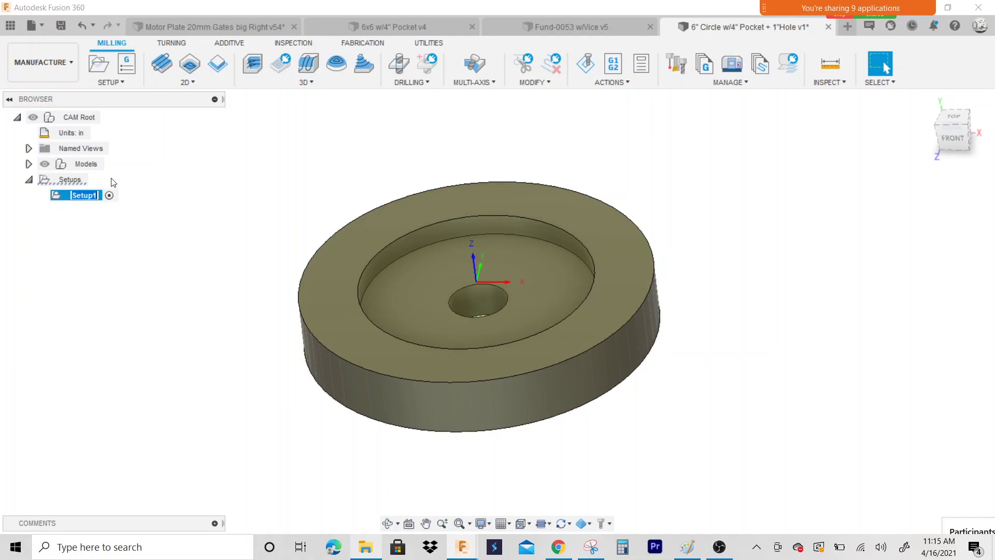
pyautogui.write('OP1')
pyautogui.press('Return')
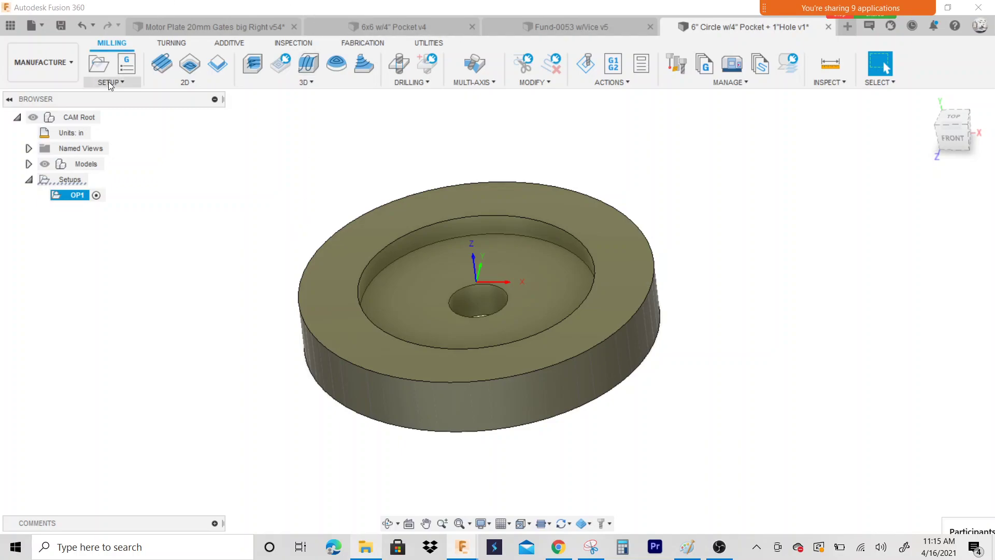
# Save the design as version v2 with the default 'User Saved' description.
pyautogui.click(61, 25)
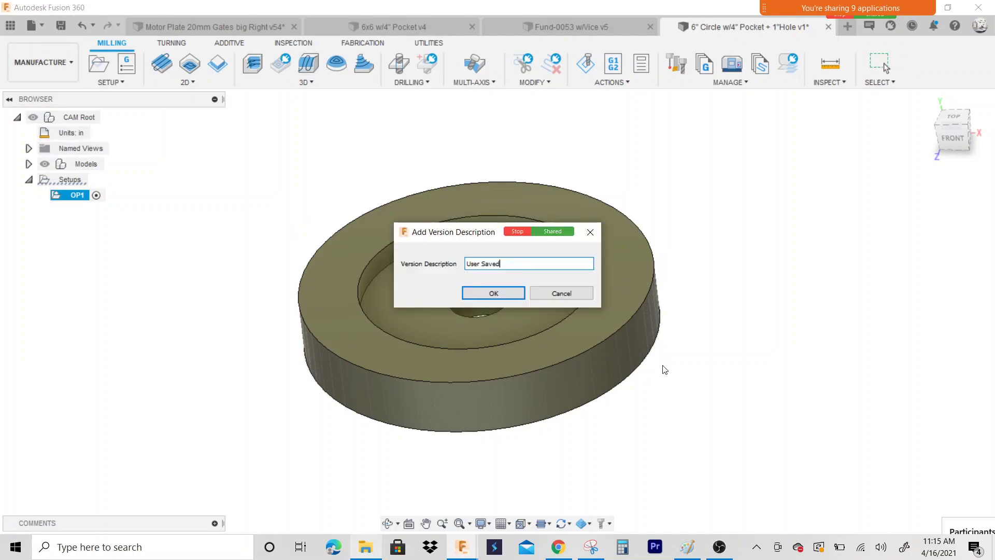
pyautogui.click(507, 292)
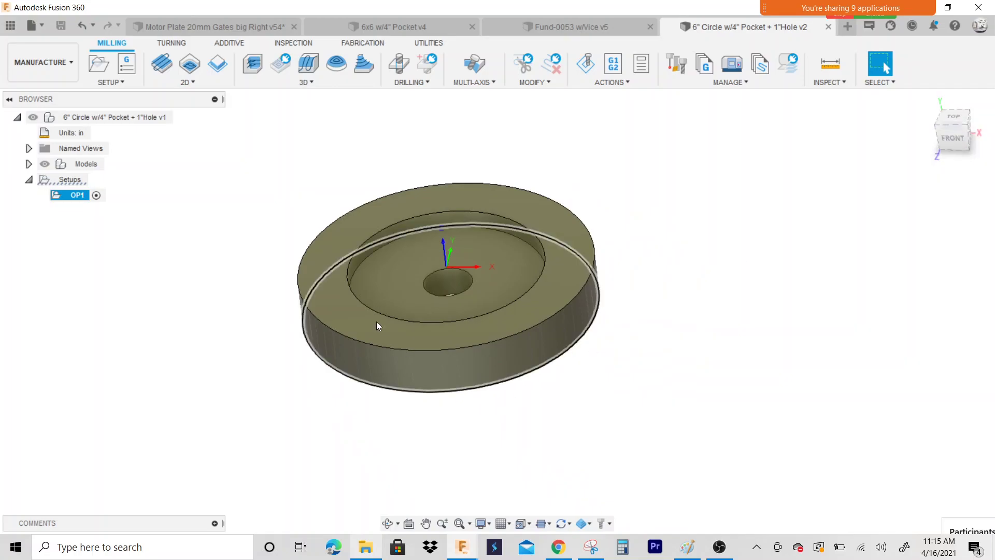
pyautogui.scroll(5, 385, 269)
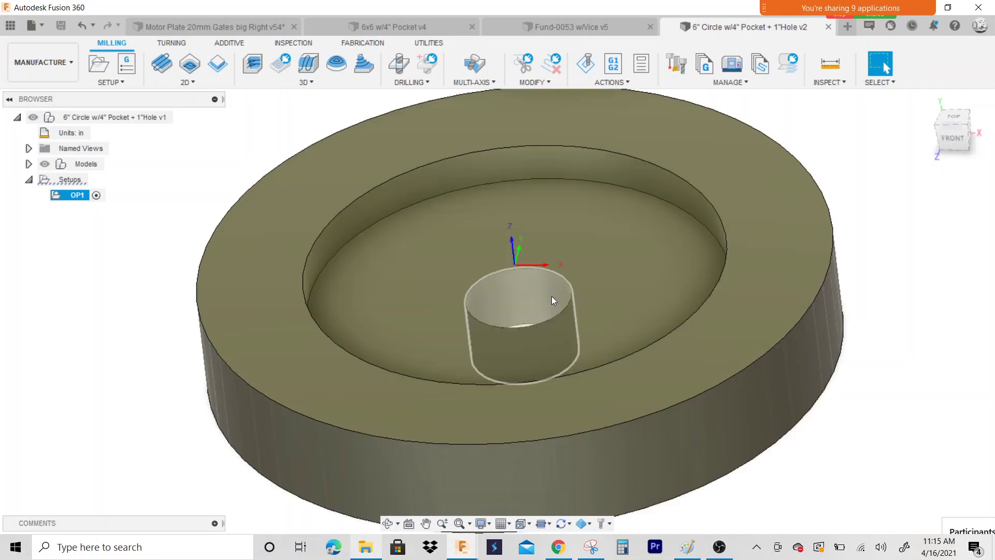
pyautogui.scroll(-5, 551, 296)
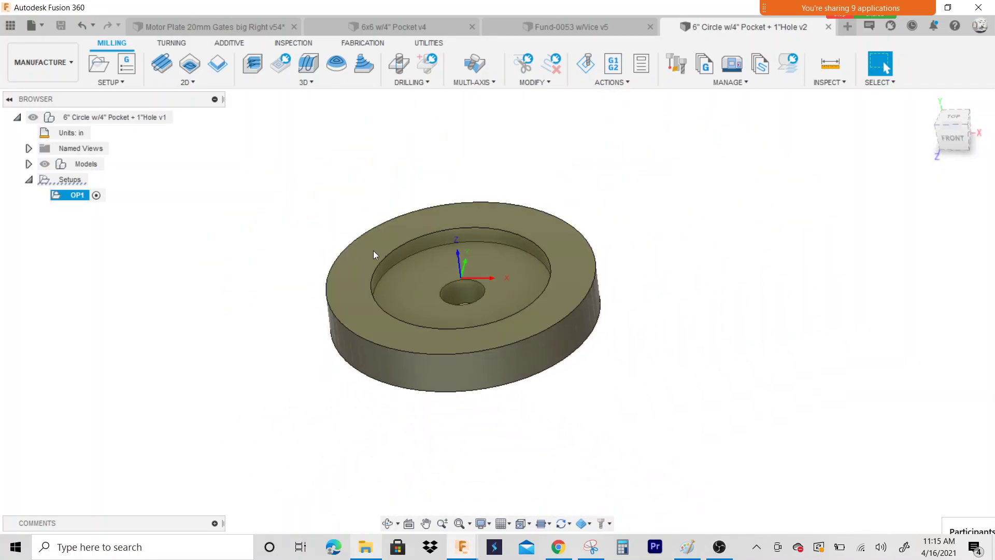
pyautogui.scroll(4, 520, 248)
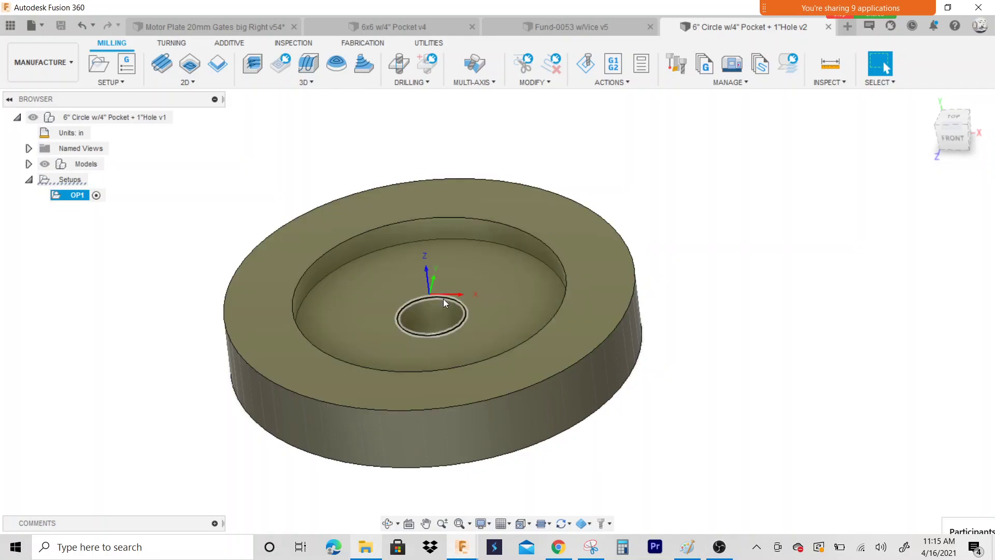
pyautogui.scroll(-2, 440, 300)
pyautogui.scroll(-3, 484, 220)
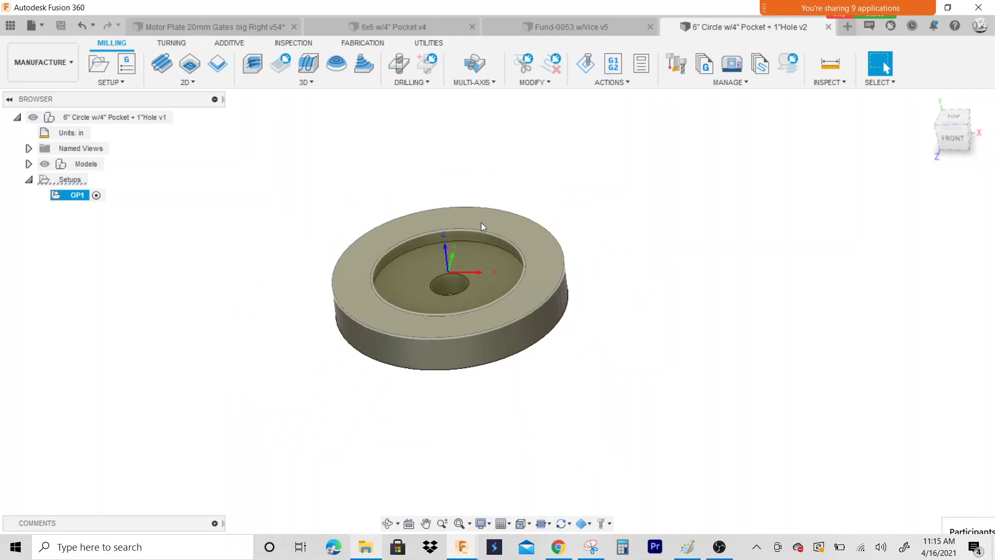
pyautogui.scroll(1, 474, 302)
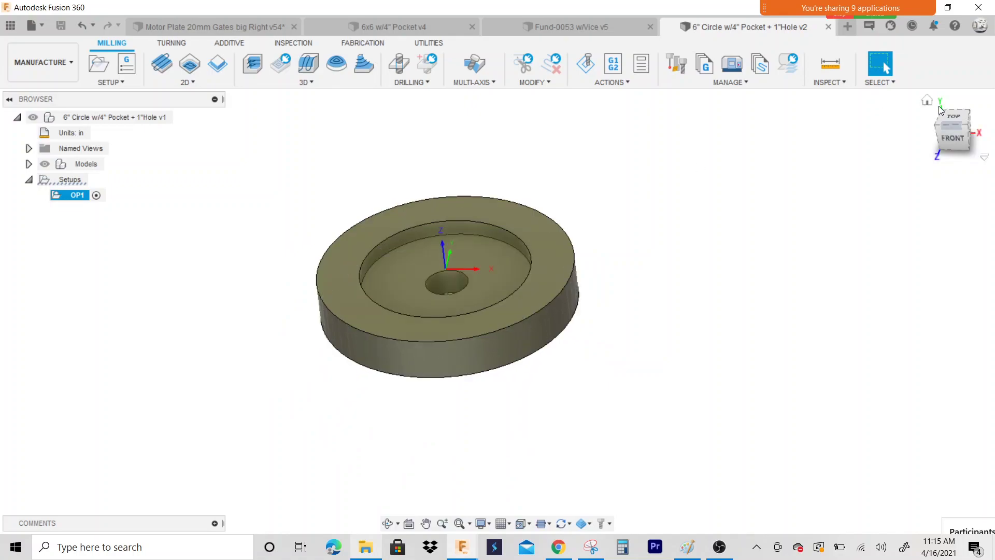
# Tilt the view to see the part from above and deselect OP1.
pyautogui.click(961, 145)
pyautogui.moveTo(962, 129); pyautogui.dragTo(932, 157)
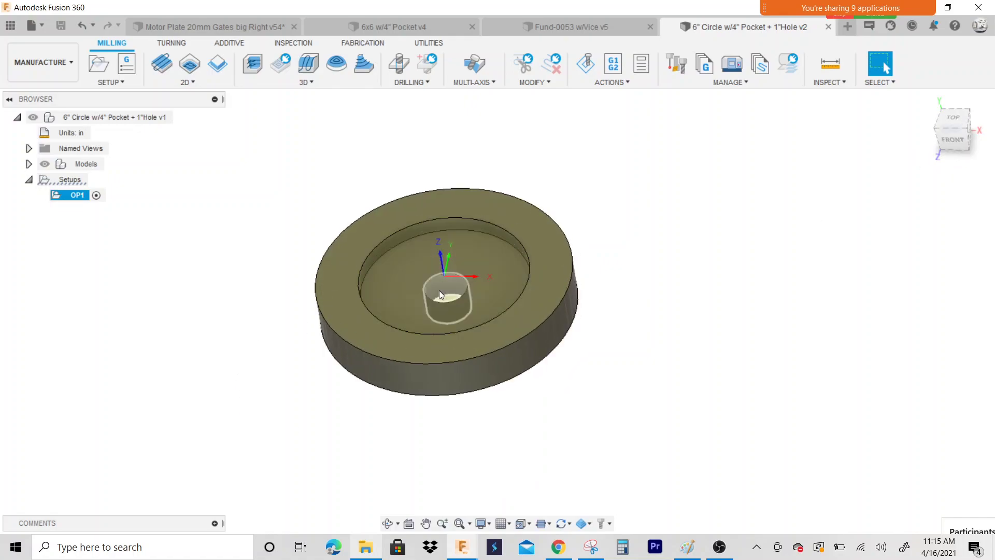
pyautogui.click(719, 223)
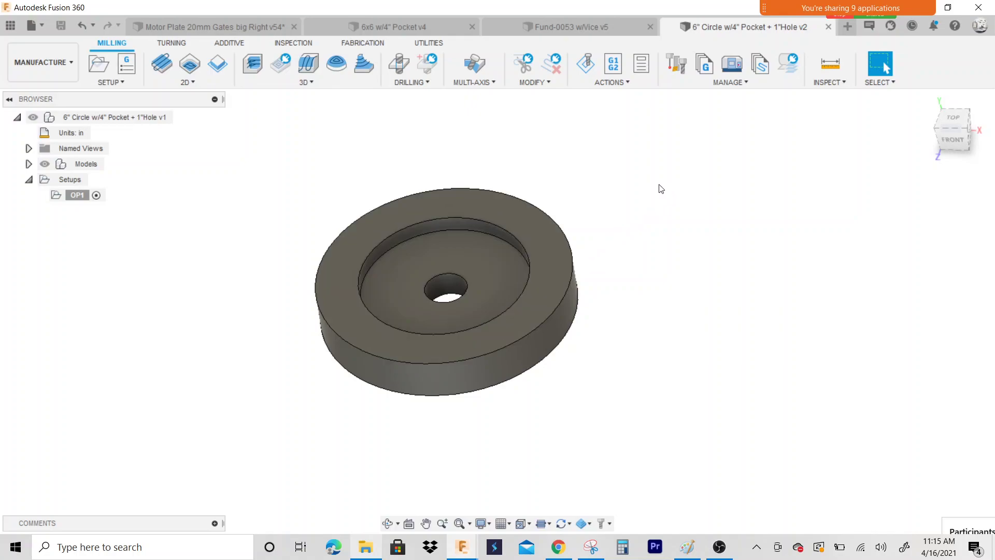
pyautogui.scroll(-1, 661, 189)
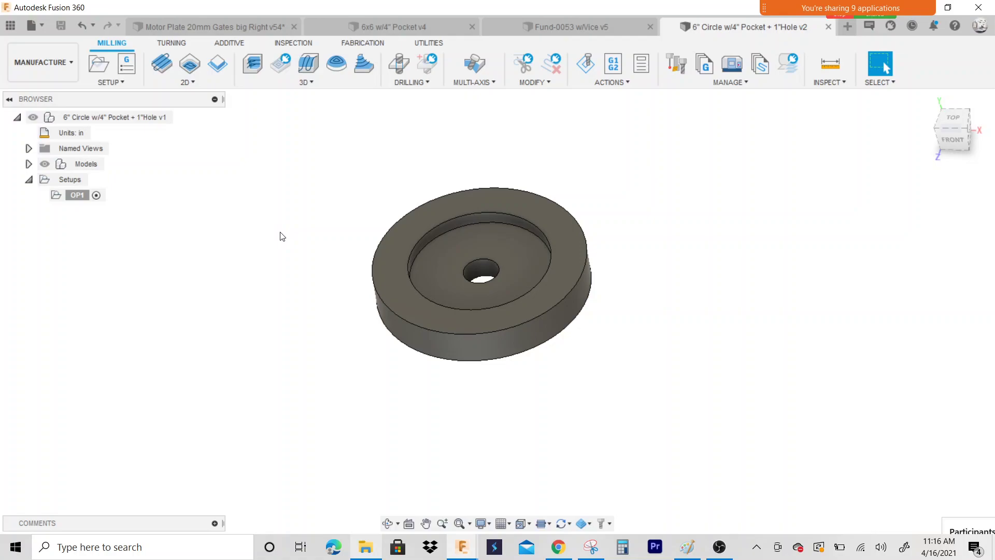
pyautogui.scroll(-2, 600, 138)
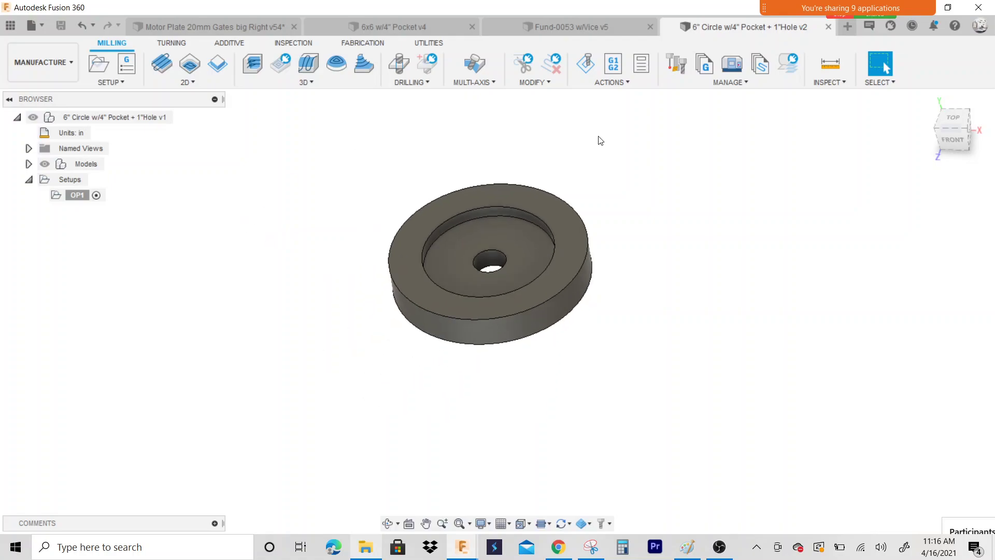
# Start a Drill operation and bring up the new-tool type chooser in the tool library.
pyautogui.click(399, 63)
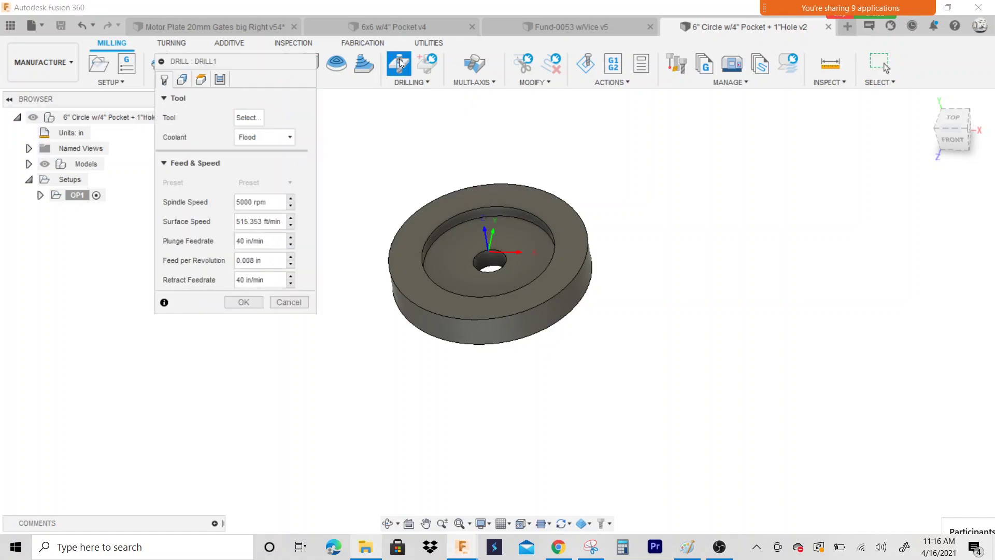
pyautogui.click(249, 118)
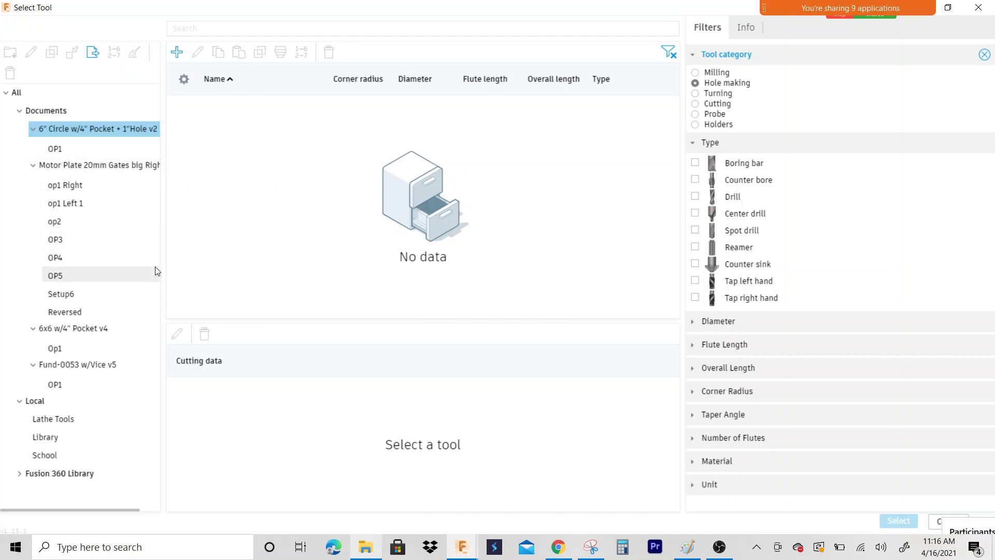
pyautogui.click(177, 54)
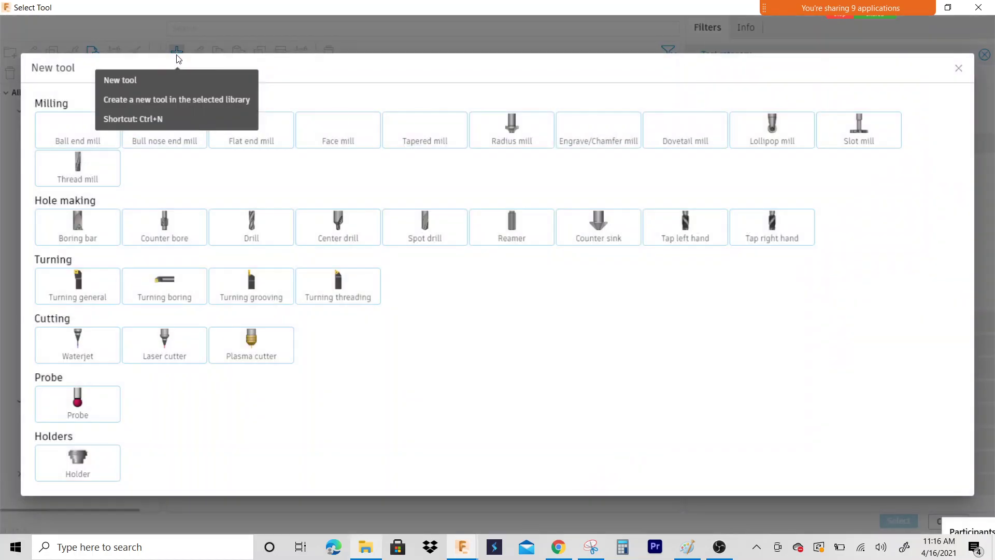
# Create a new drill tool described as 1" Drill with a 1 in diameter.
pyautogui.click(262, 247)
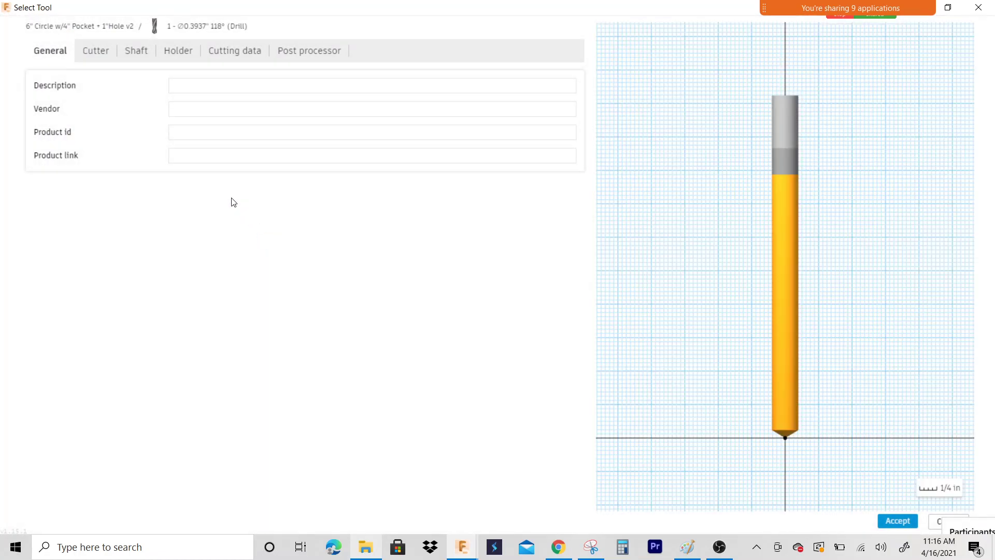
pyautogui.click(204, 86)
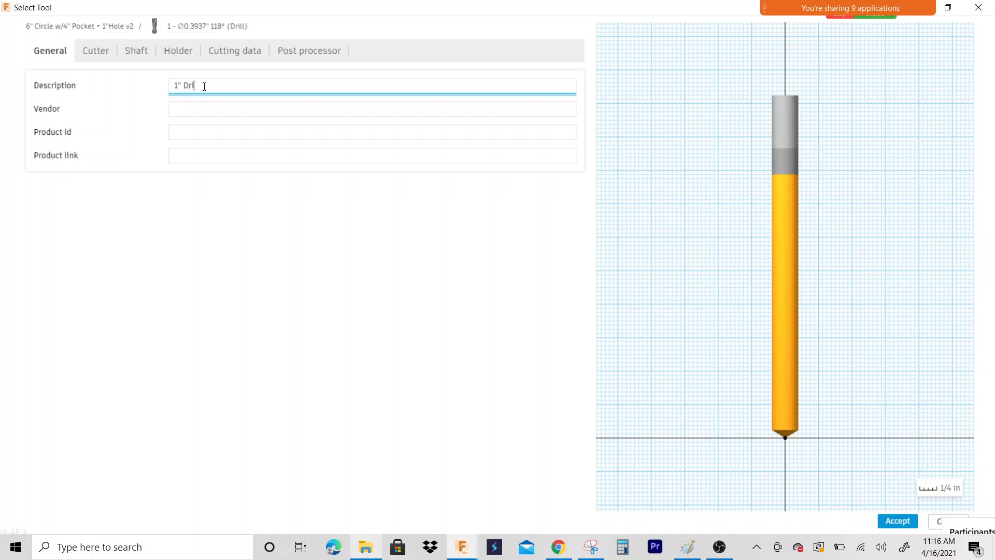
pyautogui.click(95, 54)
pyautogui.click(237, 236)
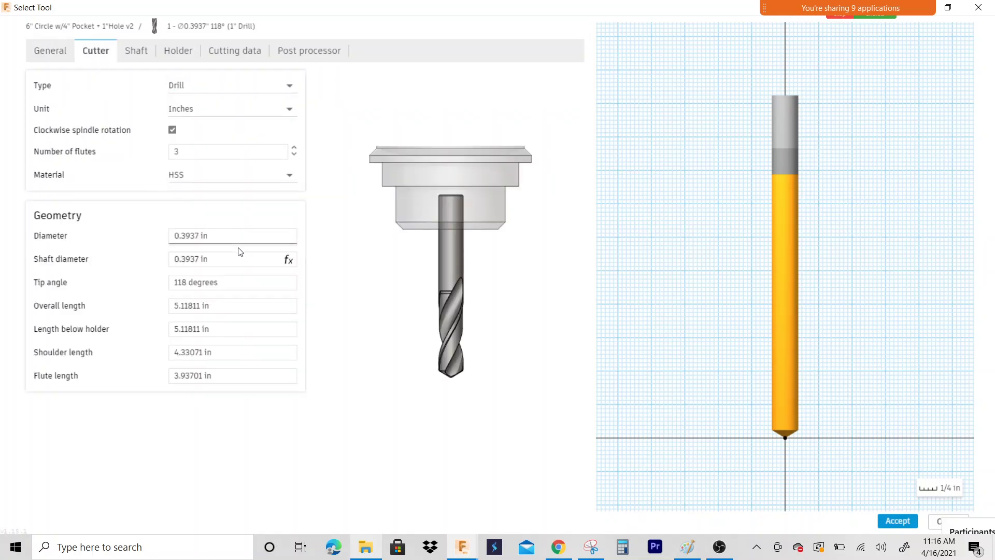
pyautogui.moveTo(251, 235); pyautogui.dragTo(91, 239)
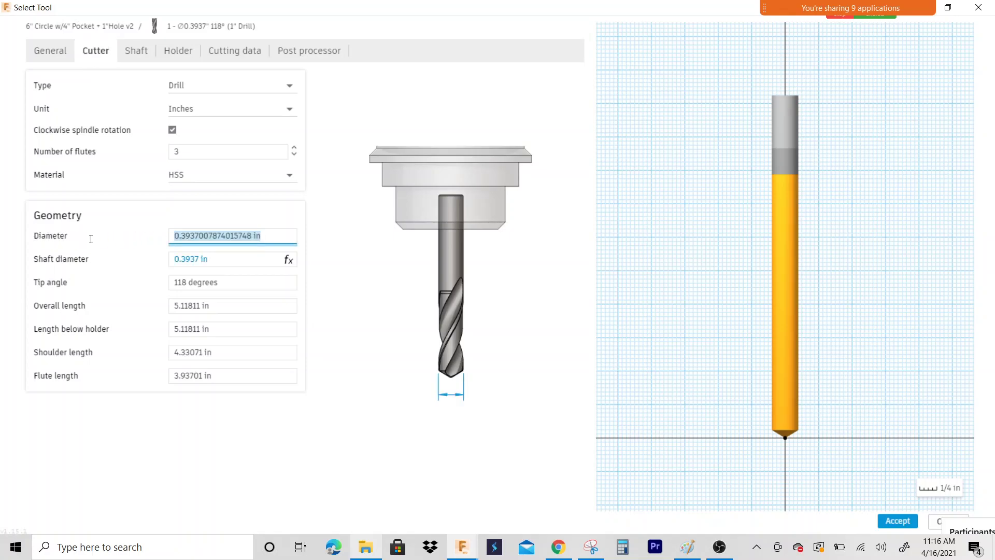
pyautogui.write('1')
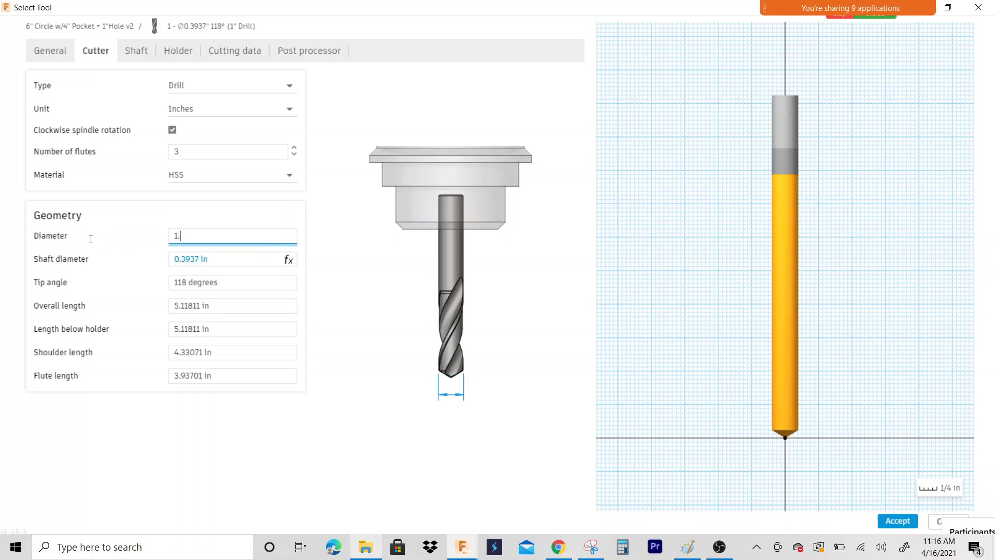
pyautogui.click(228, 254)
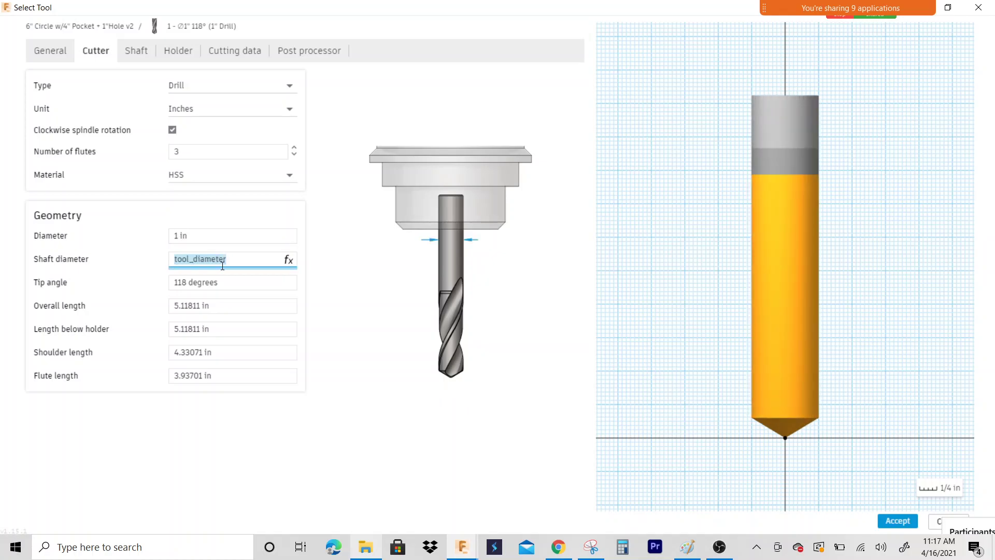
# Keep the matching 1 in shaft and 118° tip, then review the Shaft and Holder settings.
pyautogui.press('Tab')
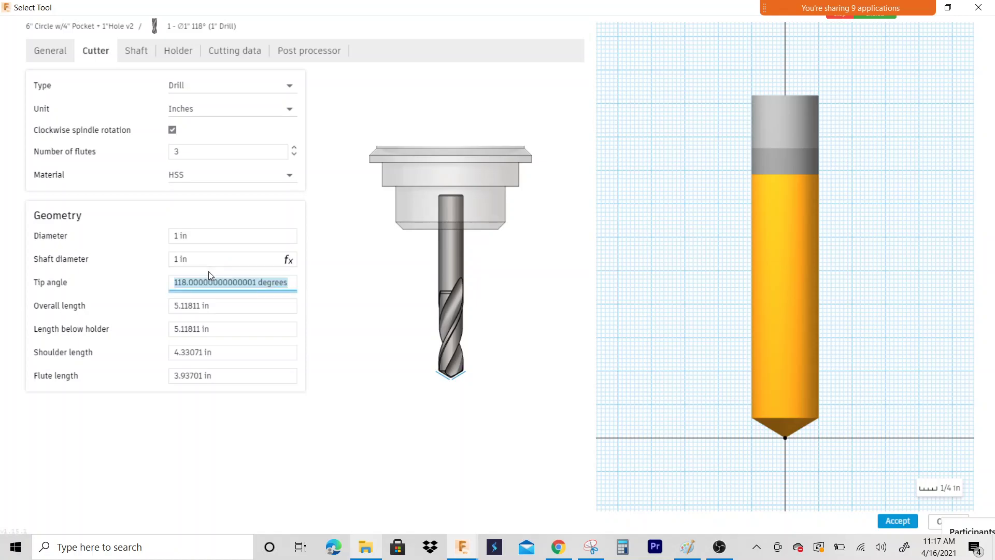
pyautogui.press('Tab')
pyautogui.press('Tab')
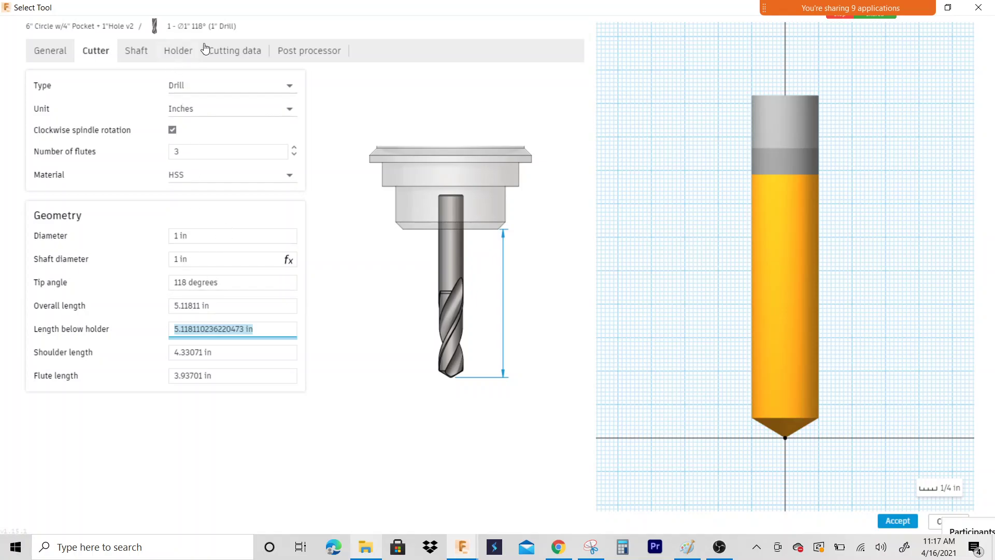
pyautogui.click(134, 54)
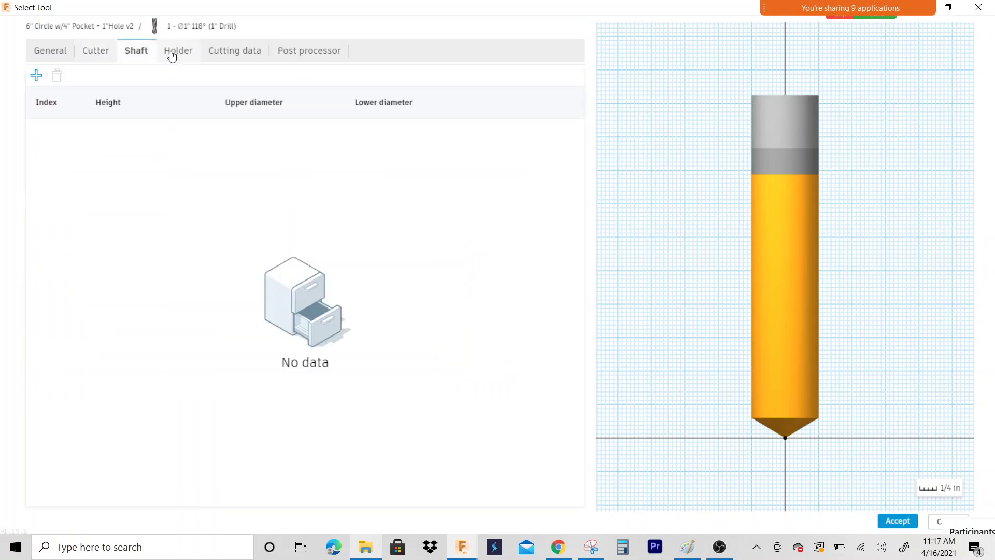
pyautogui.click(176, 55)
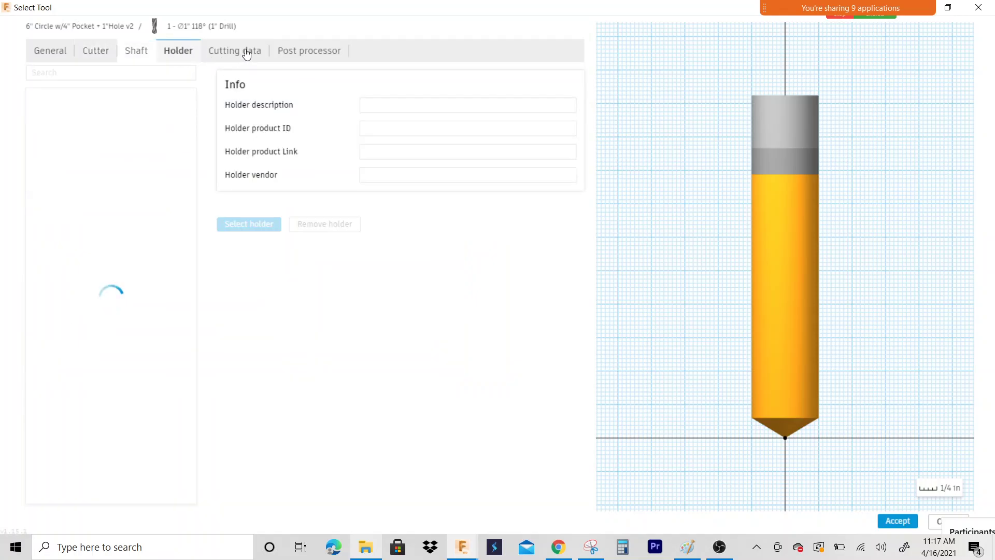
# Give the 1" drill's preset a 3000 rpm spindle speed and 5 in/min plunge feedrate.
pyautogui.click(246, 54)
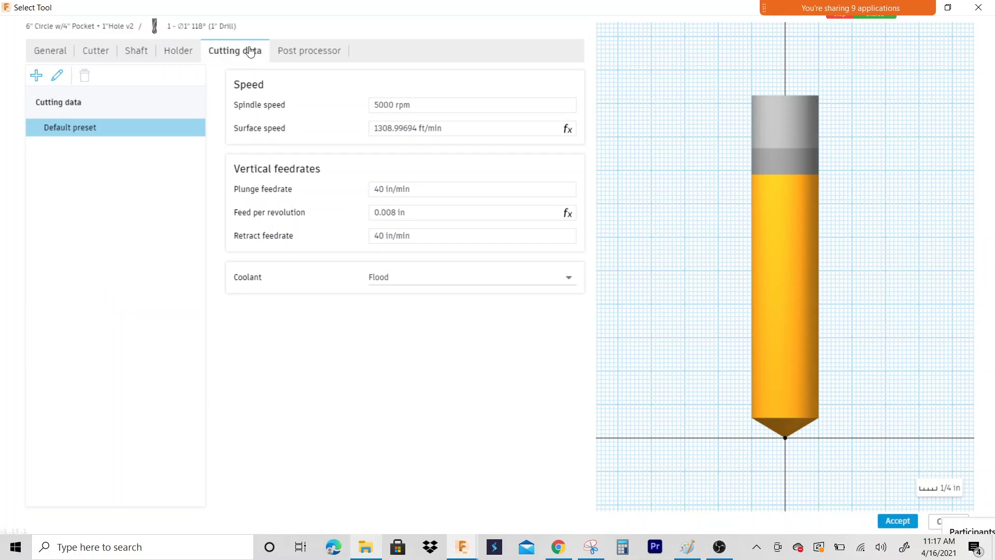
pyautogui.click(441, 104)
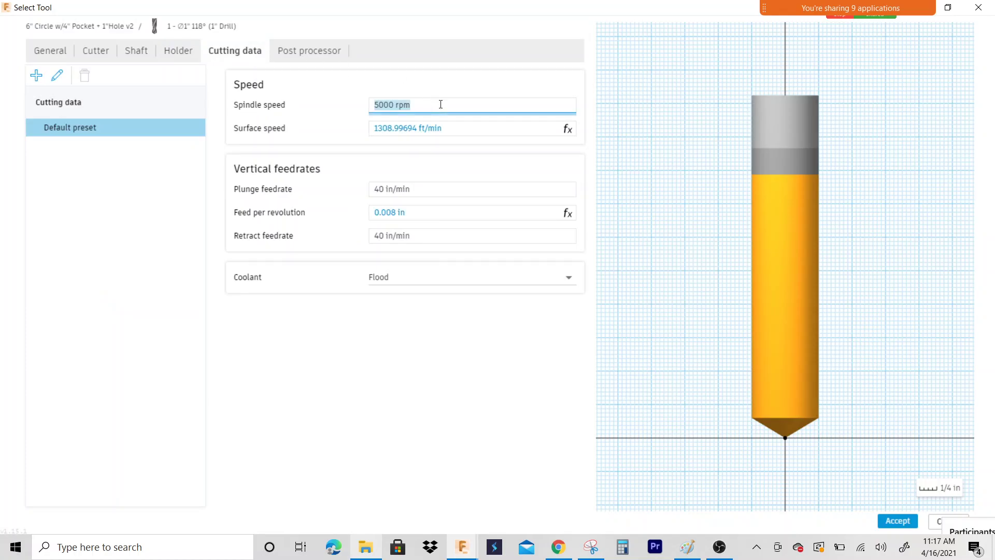
pyautogui.write('3000')
pyautogui.press('Tab')
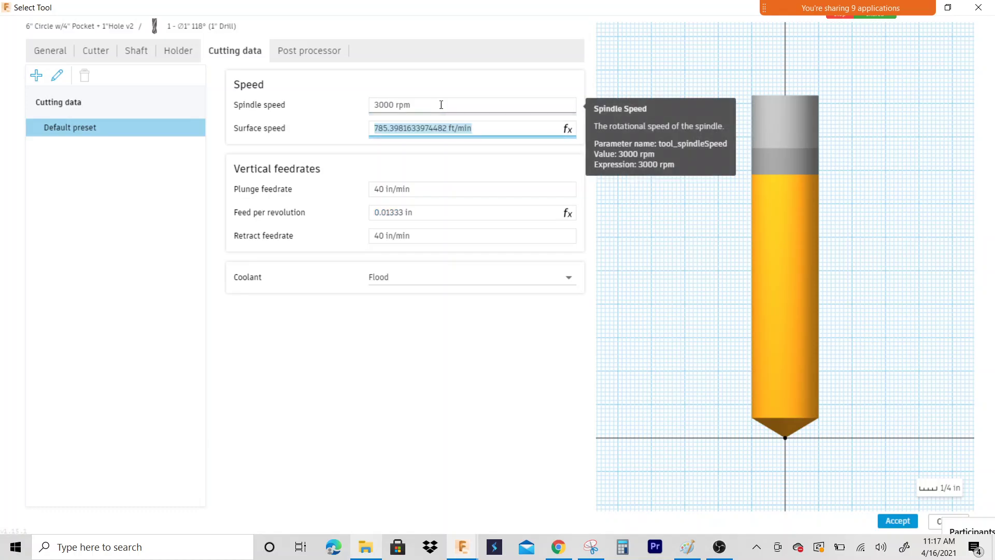
pyautogui.press('Tab')
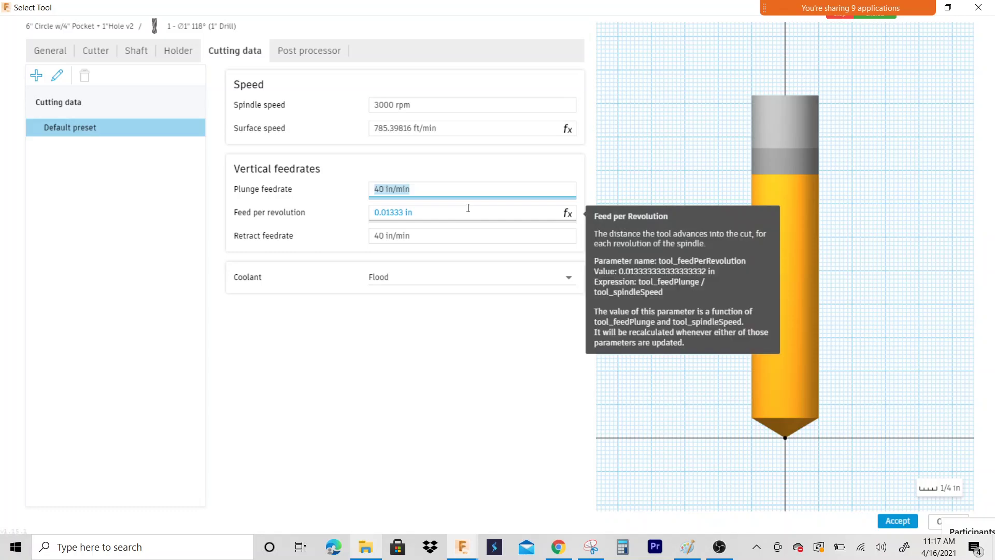
pyautogui.write('5')
pyautogui.press('Tab')
pyautogui.press('Tab')
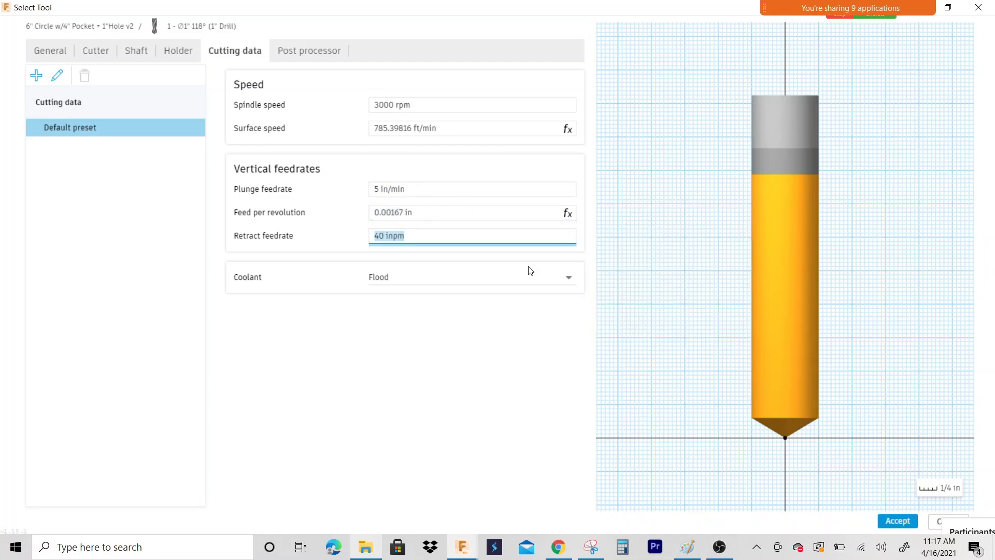
pyautogui.click(409, 238)
pyautogui.moveTo(404, 236); pyautogui.dragTo(361, 236)
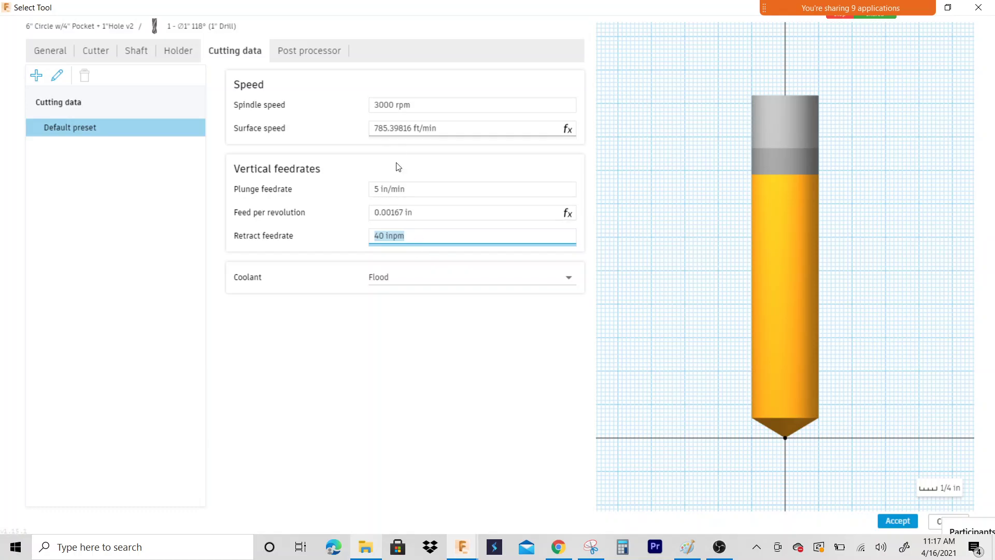
pyautogui.click(314, 52)
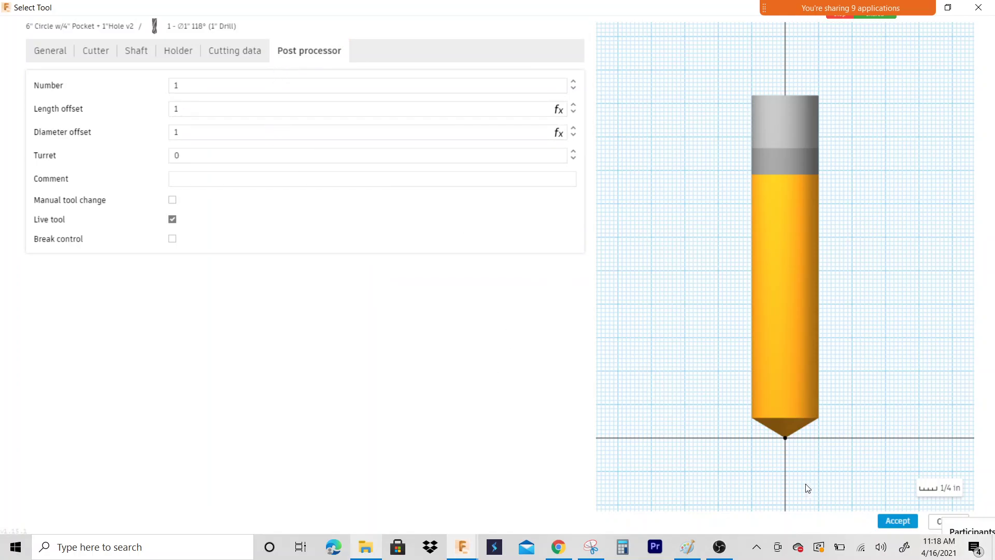
# Accept the tool edits and select the 1" drill for the DRILL1 operation.
pyautogui.click(904, 523)
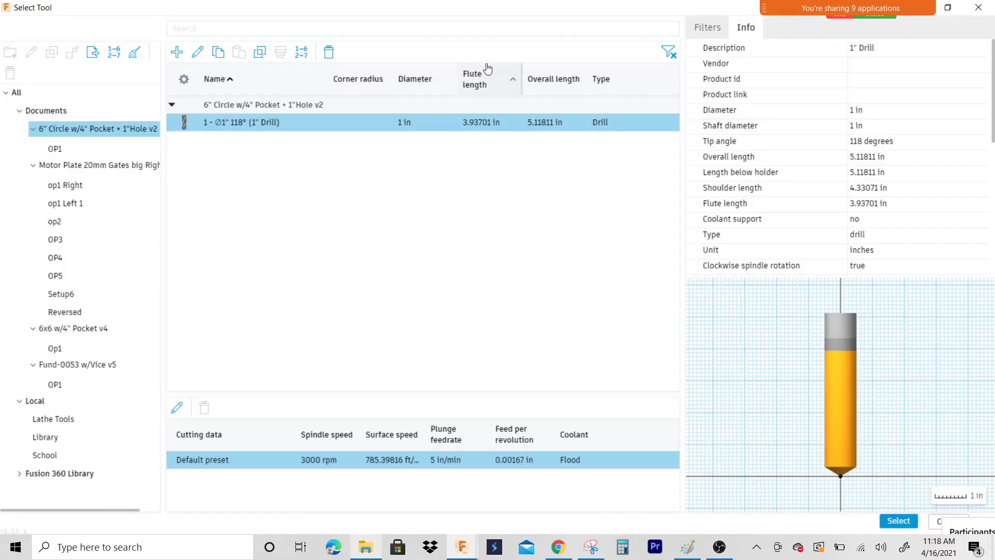
pyautogui.click(900, 524)
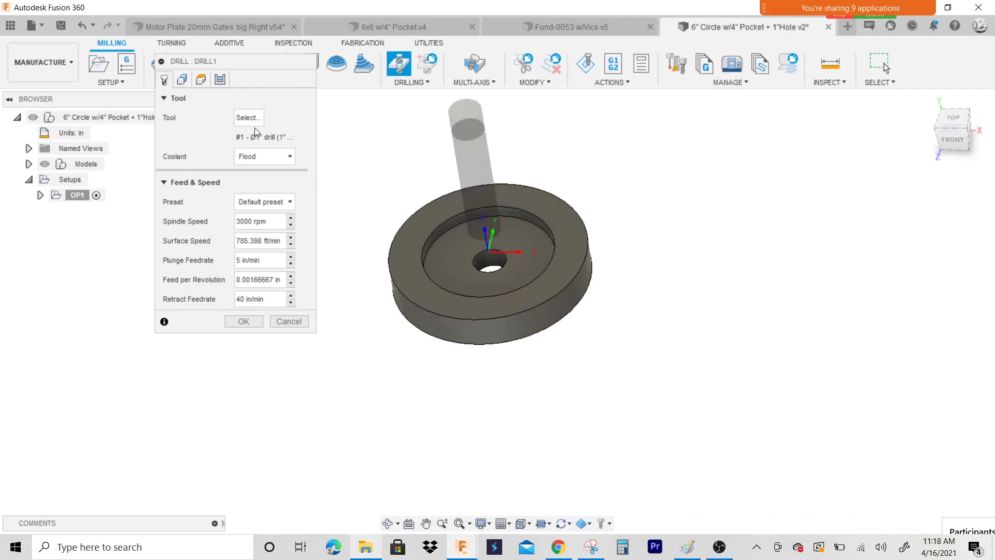
# Pick the disc's 1 in centre hole face as the drill's Hole Faces and check it from the front.
pyautogui.click(182, 80)
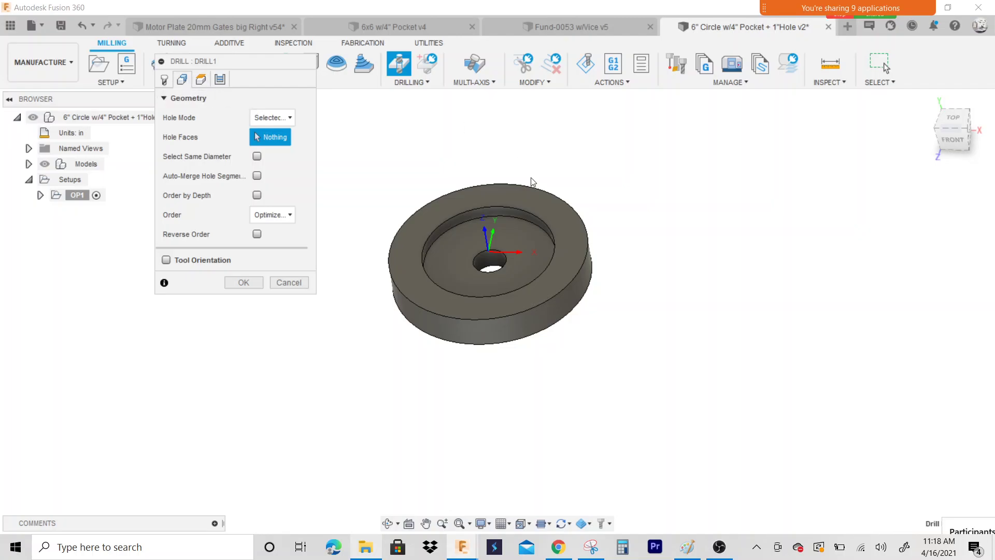
pyautogui.scroll(5, 590, 250)
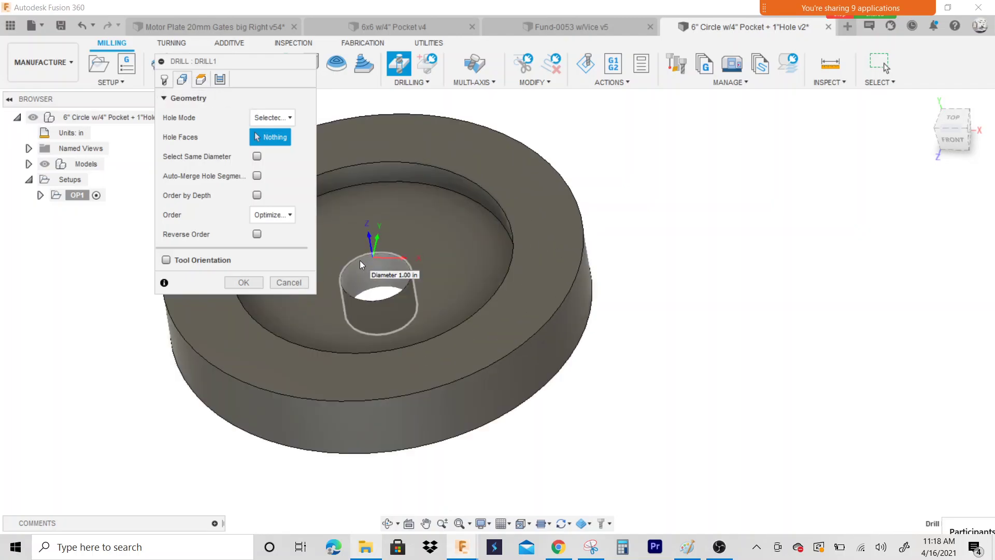
pyautogui.click(365, 271)
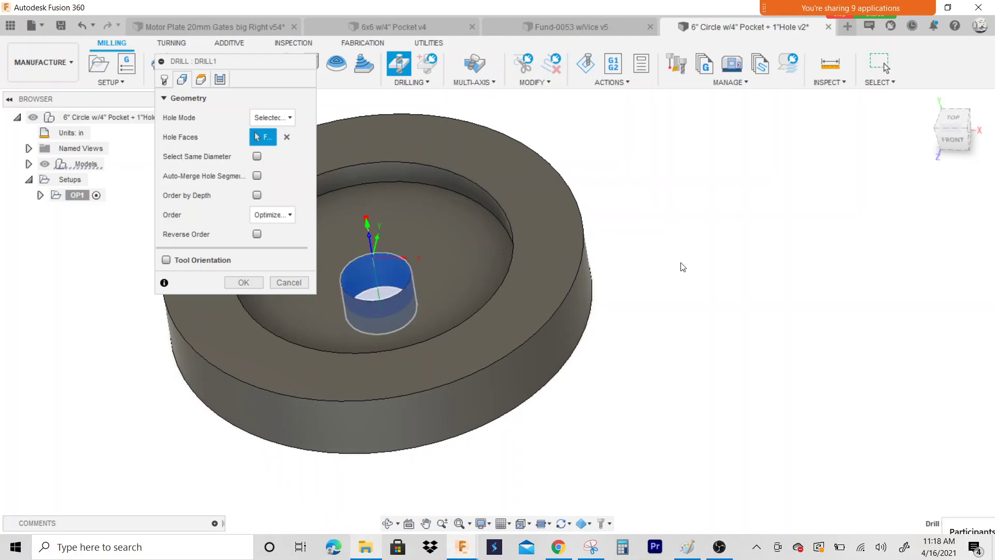
pyautogui.scroll(-2, 717, 297)
pyautogui.scroll(-1, 717, 301)
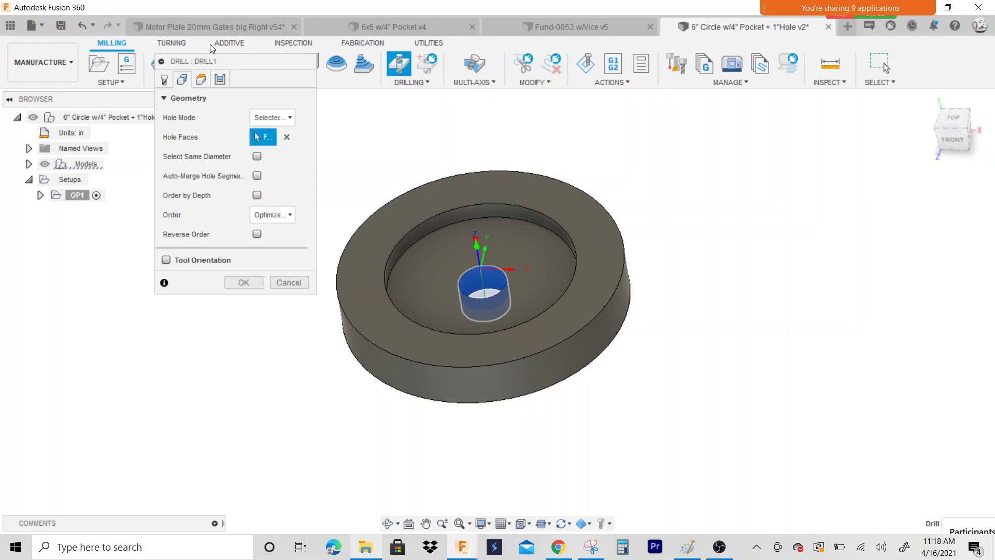
pyautogui.click(954, 139)
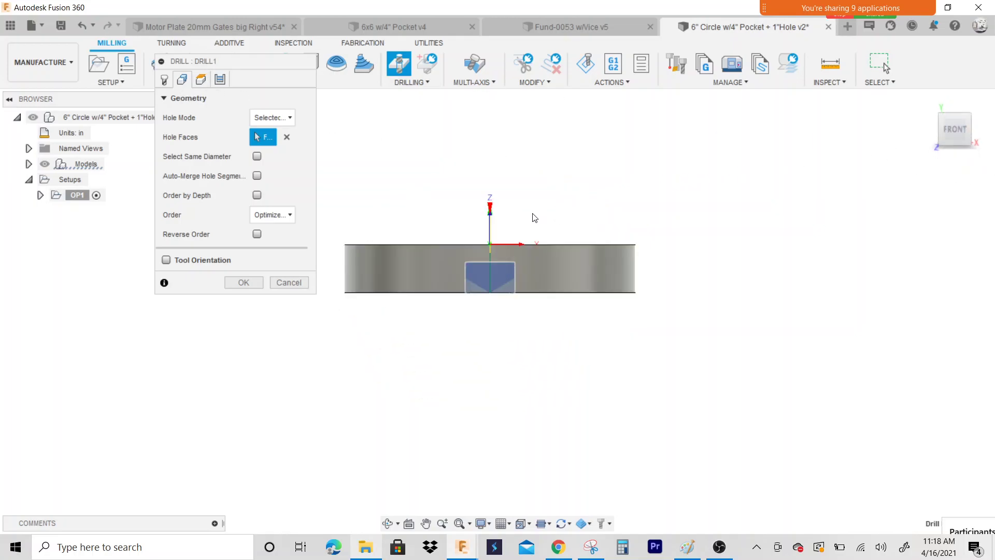
pyautogui.scroll(6, 438, 291)
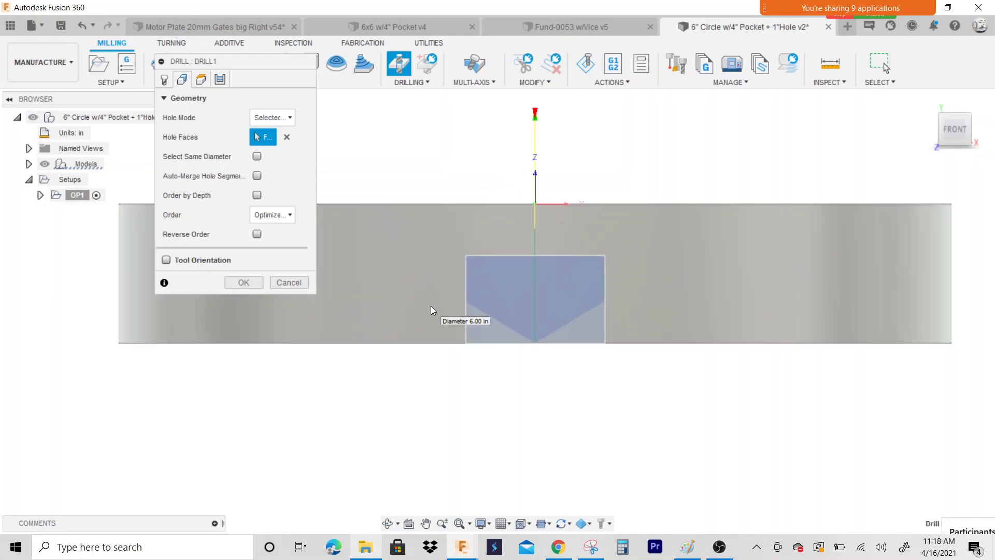
pyautogui.scroll(1, 430, 310)
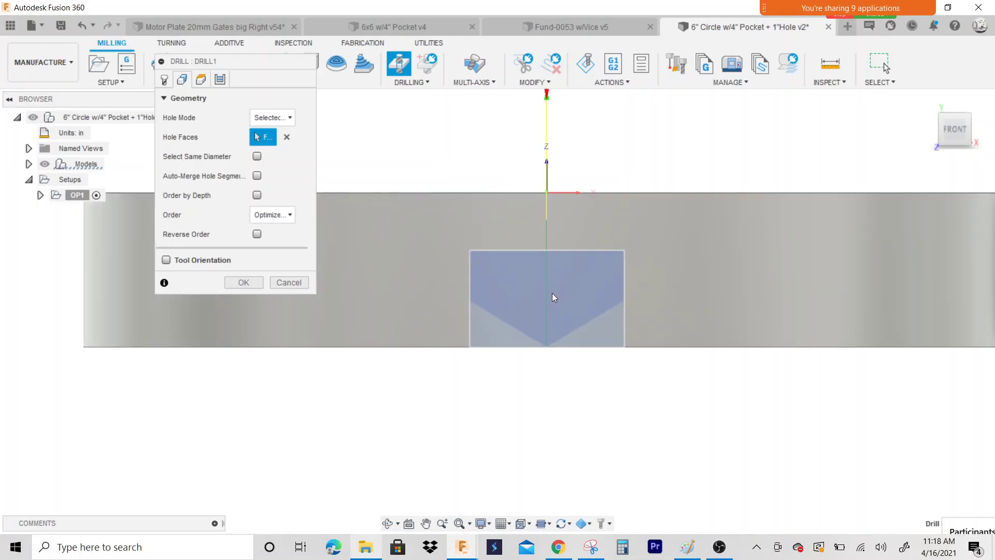
pyautogui.moveTo(950, 124); pyautogui.dragTo(635, 266)
pyautogui.scroll(-2, 635, 266)
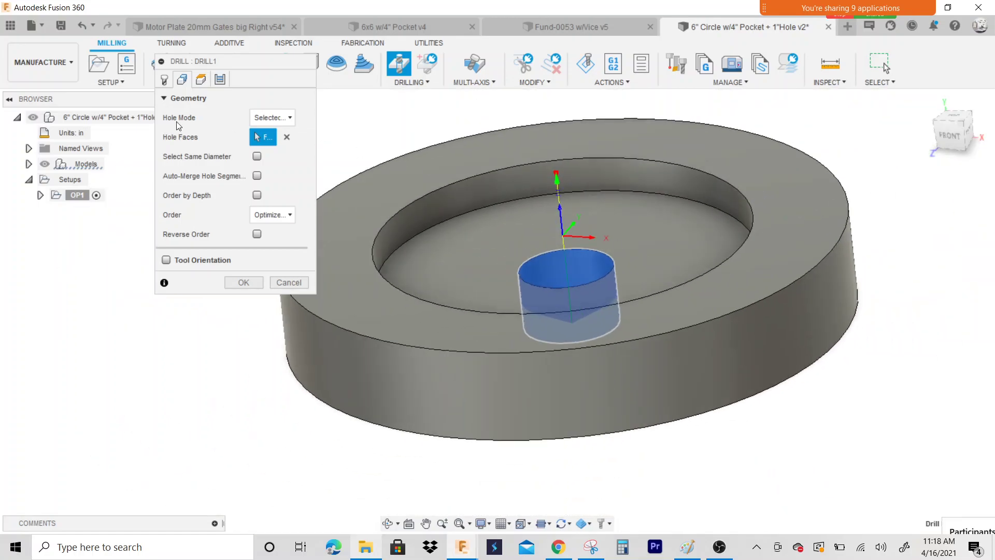
# Enable Drill Tip Through Bottom and generate the Drill1 toolpath under OP1.
pyautogui.click(201, 78)
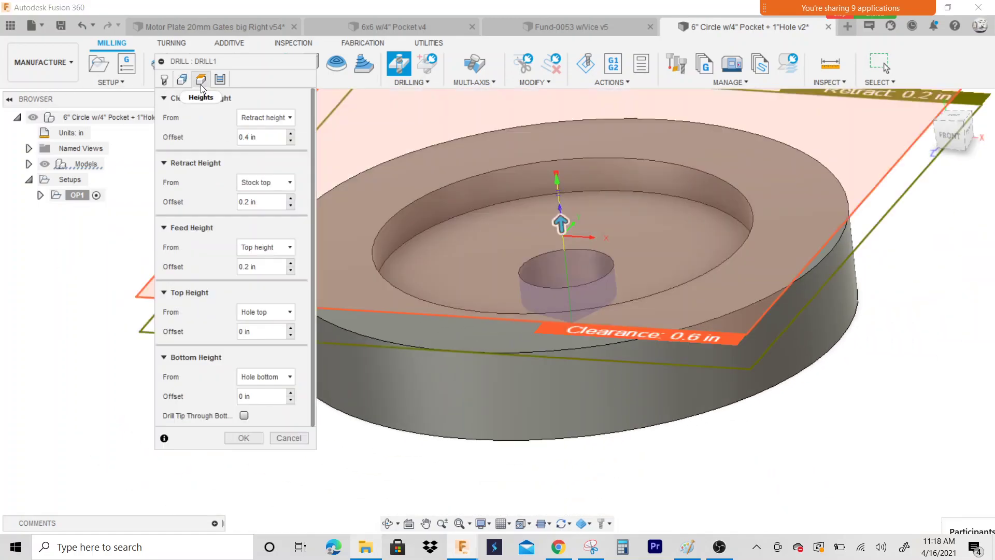
pyautogui.moveTo(951, 136); pyautogui.dragTo(982, 130)
pyautogui.click(952, 133)
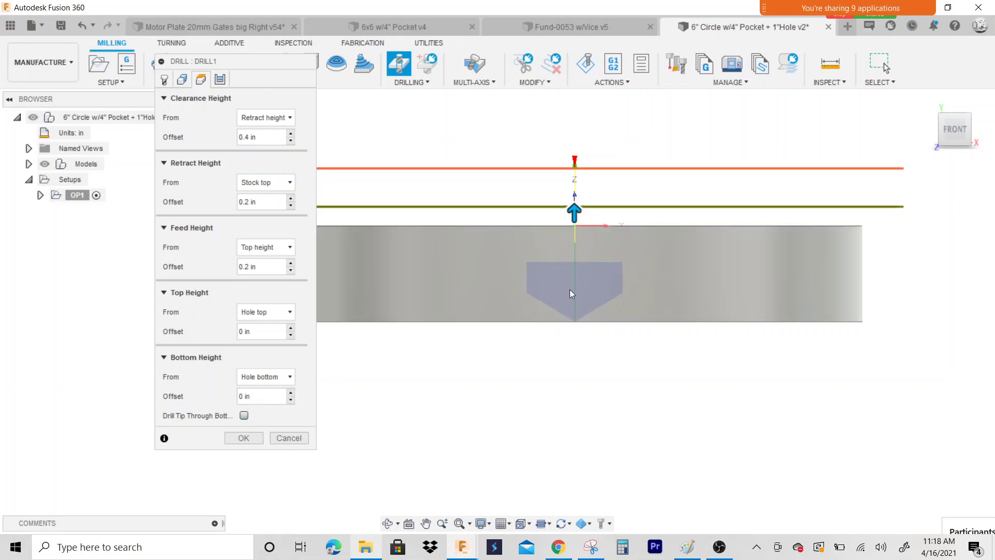
pyautogui.scroll(2, 568, 307)
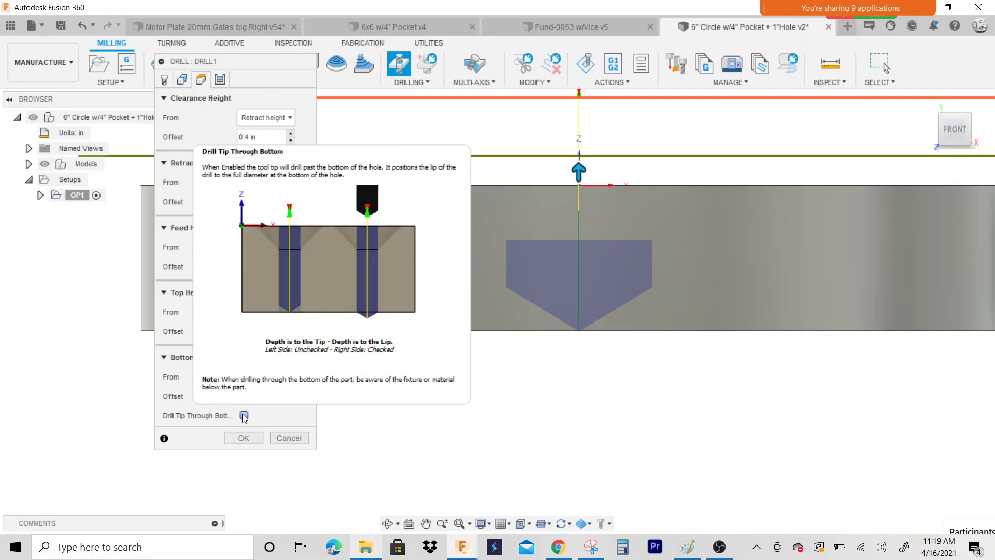
pyautogui.click(243, 415)
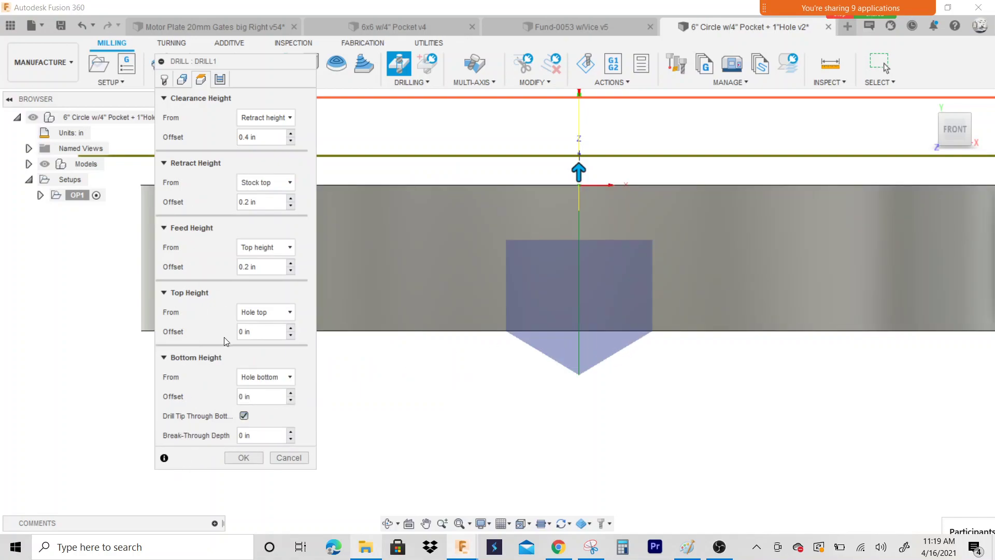
pyautogui.click(243, 457)
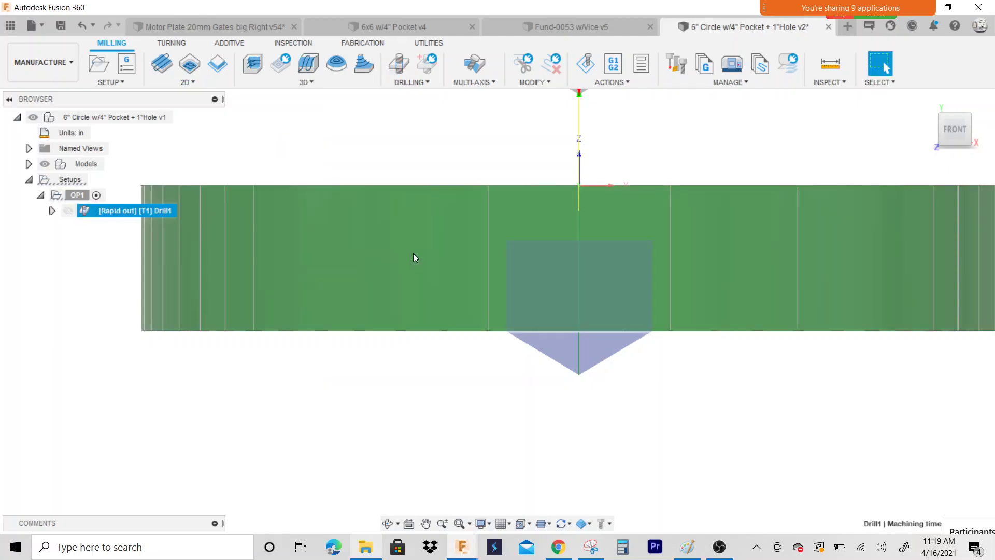
# Review the Drill1 toolpath from a tilted top view and the straight front view.
pyautogui.scroll(-3, 413, 253)
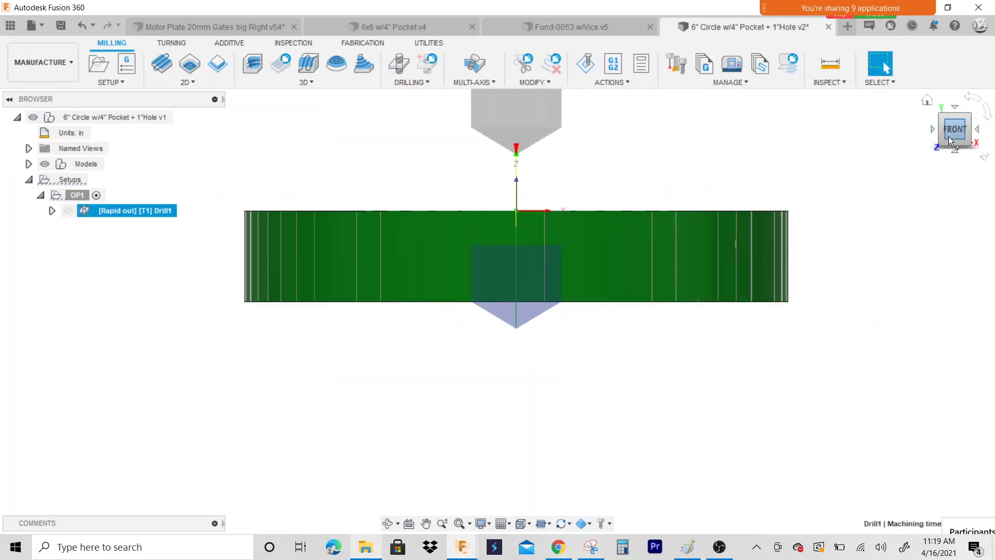
pyautogui.moveTo(951, 141)
pyautogui.mouseDown()
pyautogui.moveTo(956, 175)
pyautogui.moveTo(951, 141)
pyautogui.mouseUp()
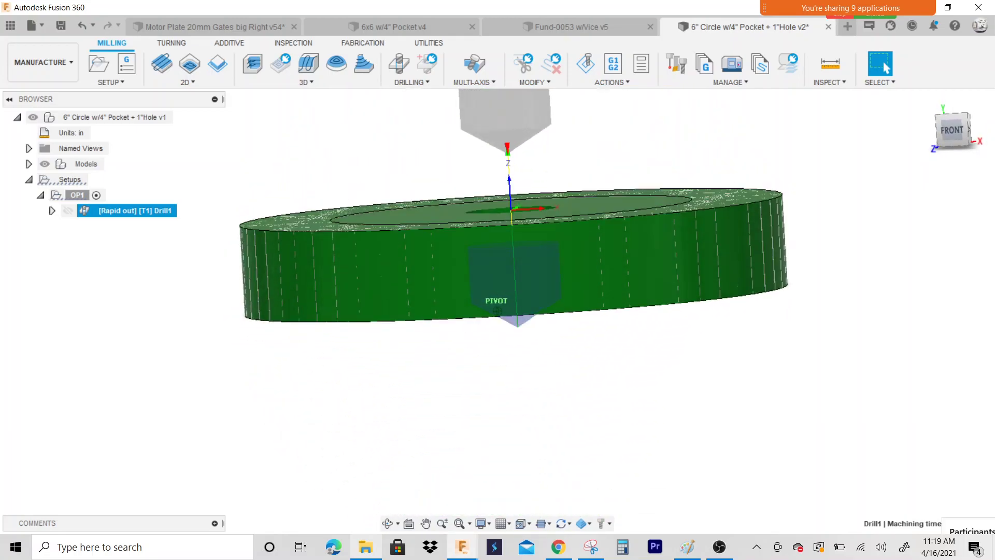
pyautogui.click(935, 108)
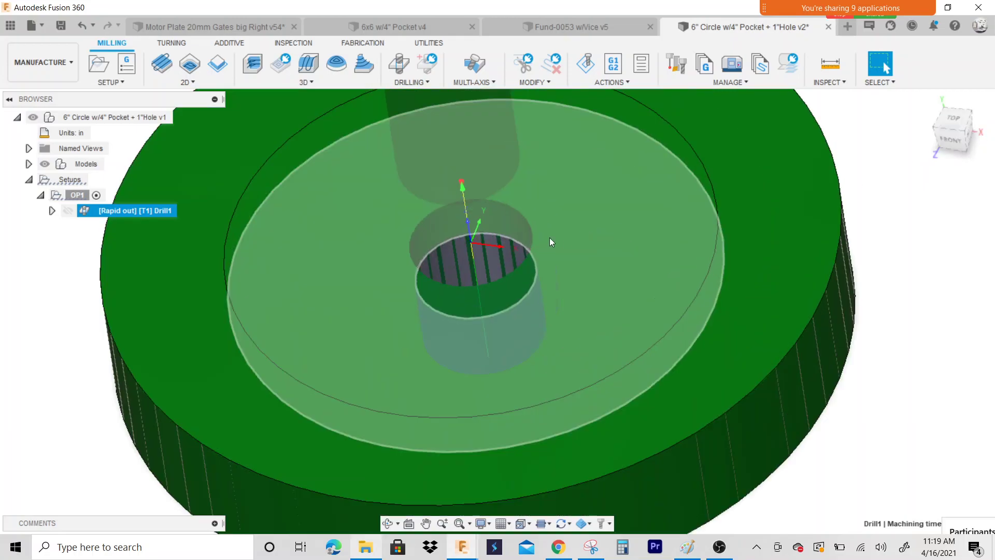
pyautogui.scroll(5, 466, 289)
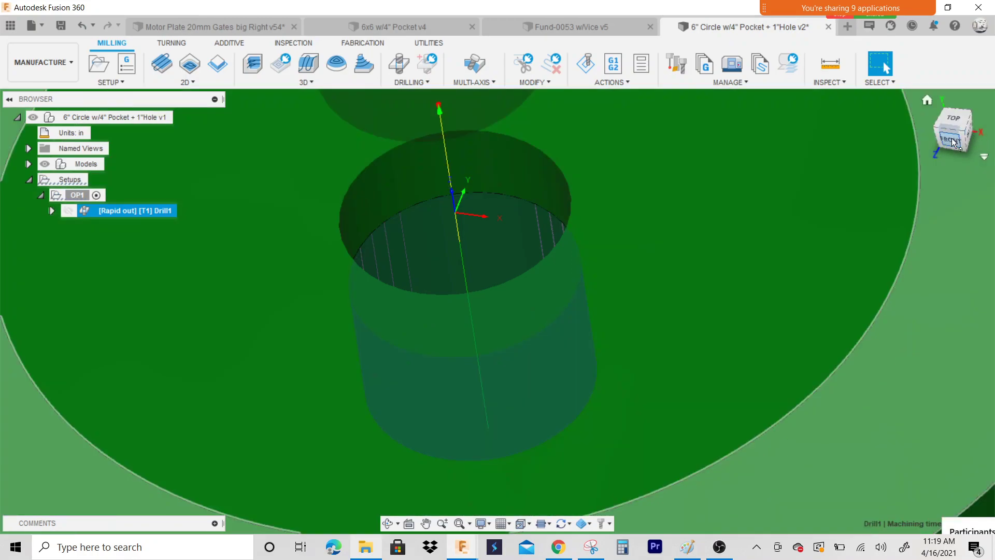
pyautogui.click(947, 141)
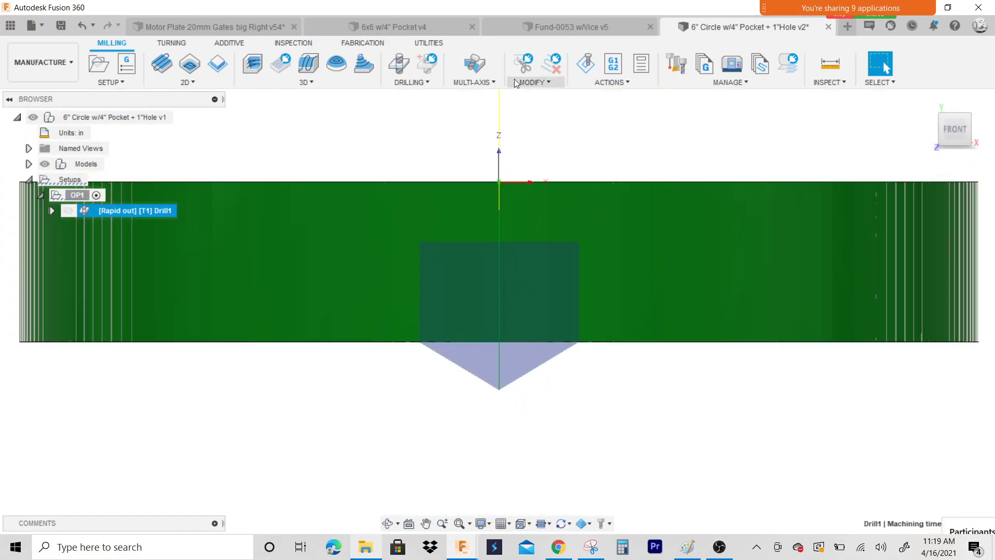
pyautogui.scroll(5, 518, 111)
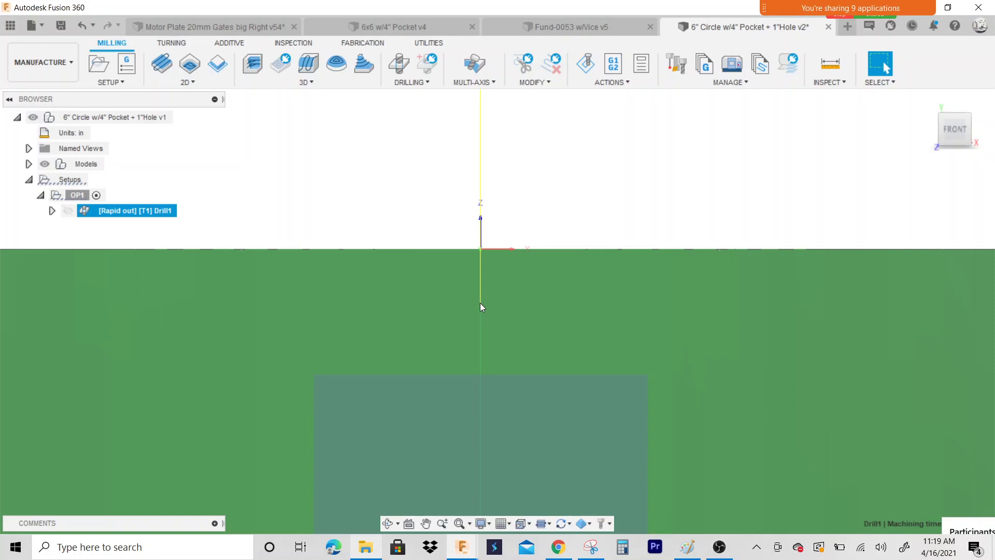
# Clear the selection, tilt the view, and select Drill1 in the Browser.
pyautogui.press('Escape')
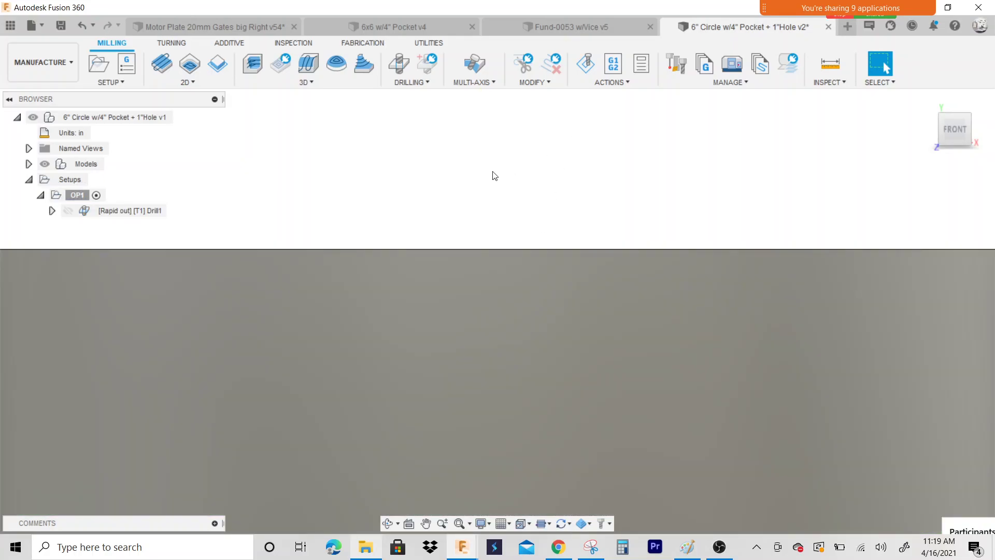
pyautogui.scroll(-1, 494, 175)
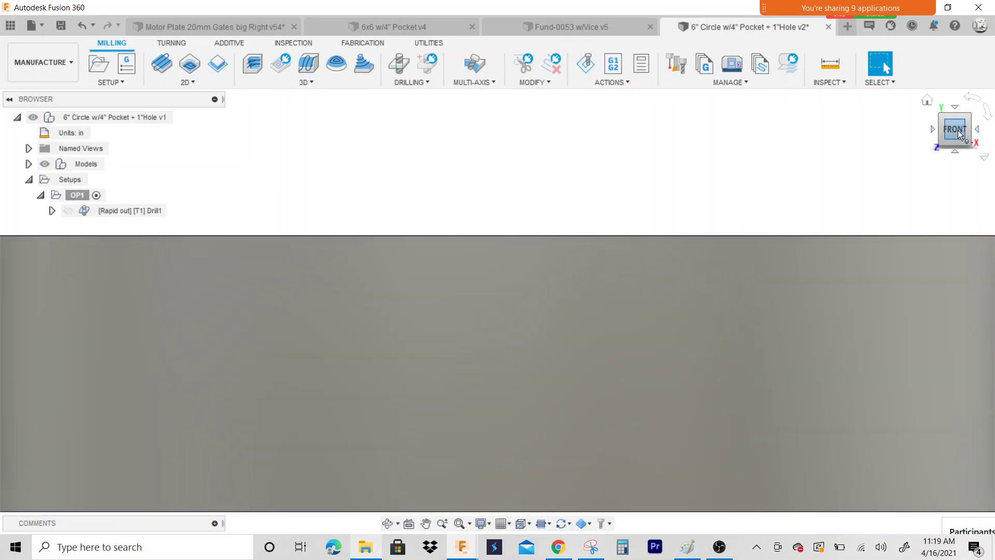
pyautogui.moveTo(954, 133); pyautogui.dragTo(941, 148)
pyautogui.scroll(-5, 441, 313)
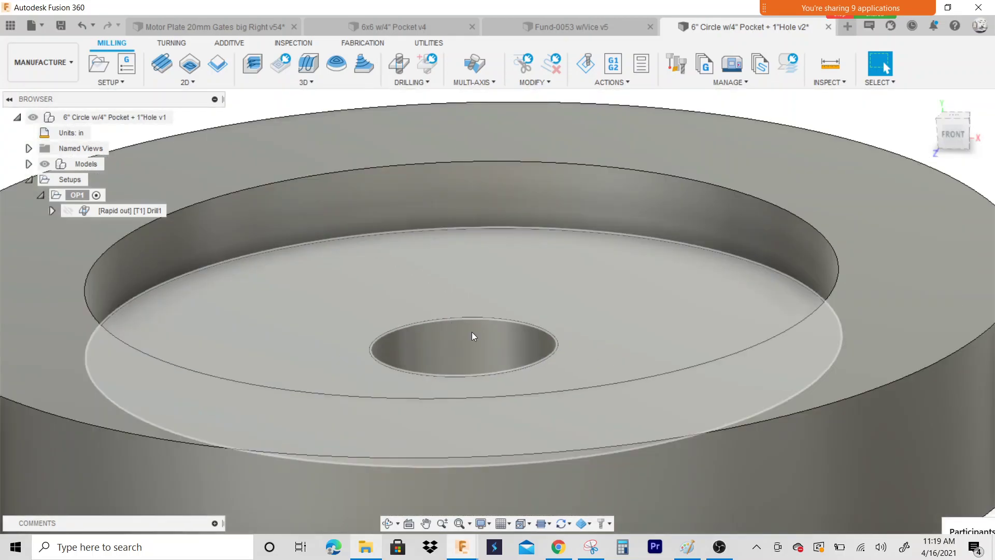
pyautogui.scroll(2, 562, 334)
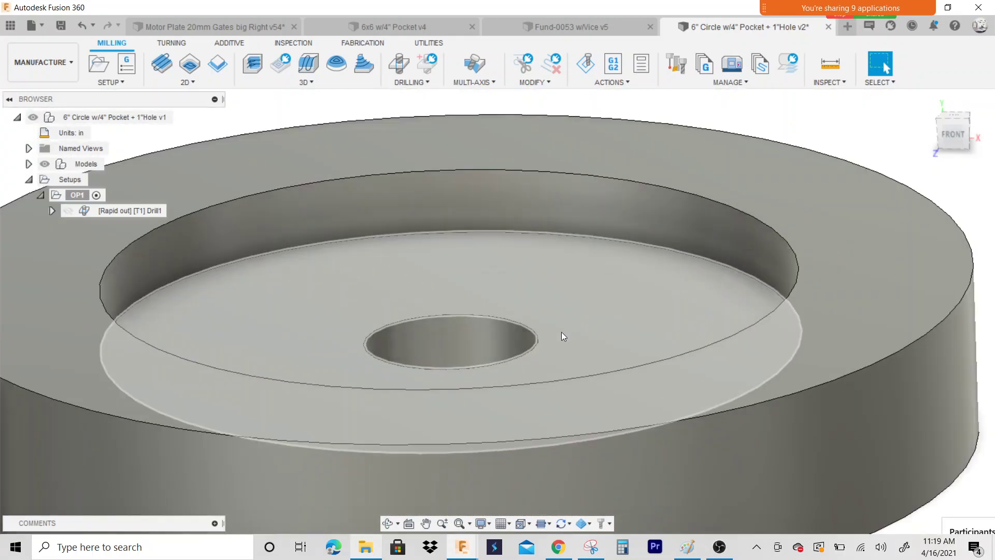
pyautogui.click(123, 211)
# Edit Drill1 so its Top Height is measured from Stock top, and confirm.
pyautogui.rightClick(127, 210)
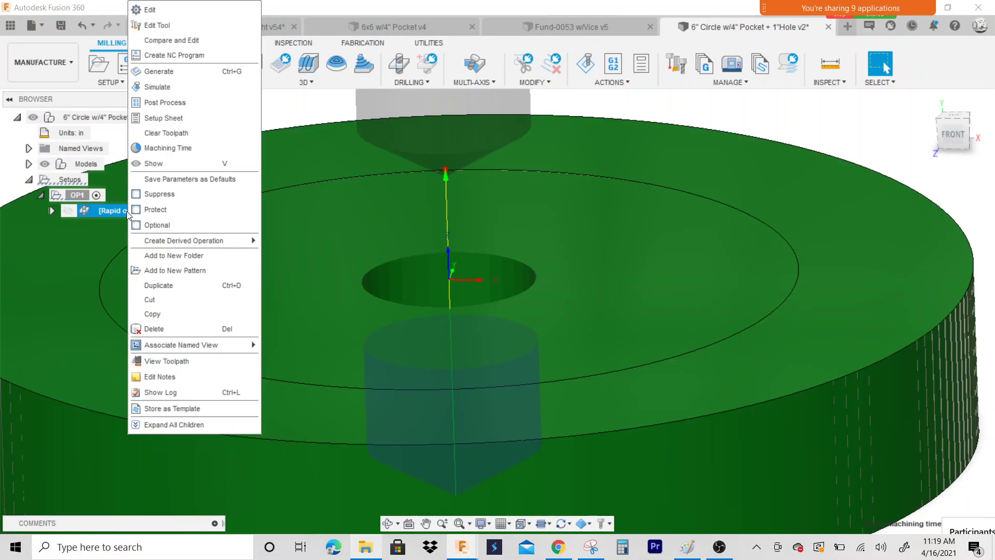
pyautogui.click(186, 9)
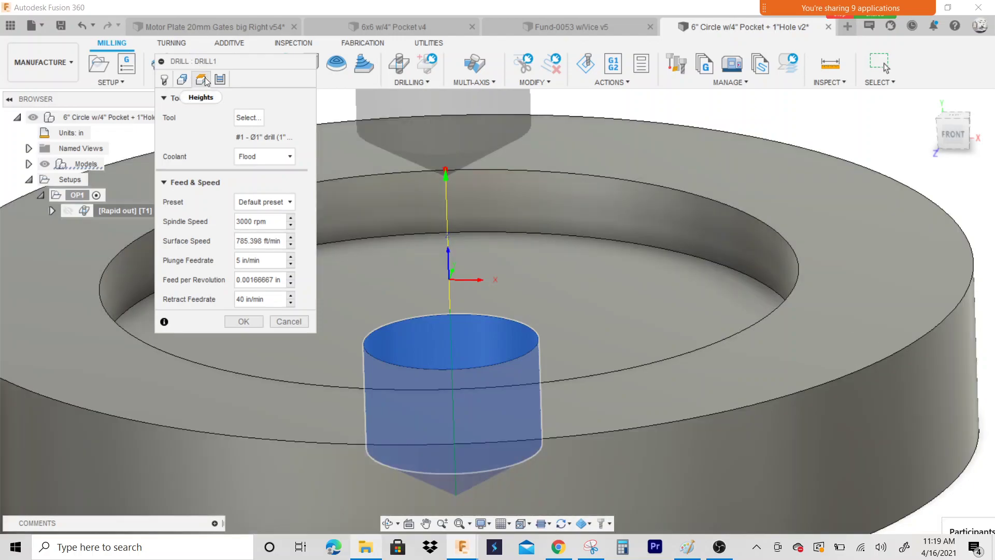
pyautogui.click(201, 79)
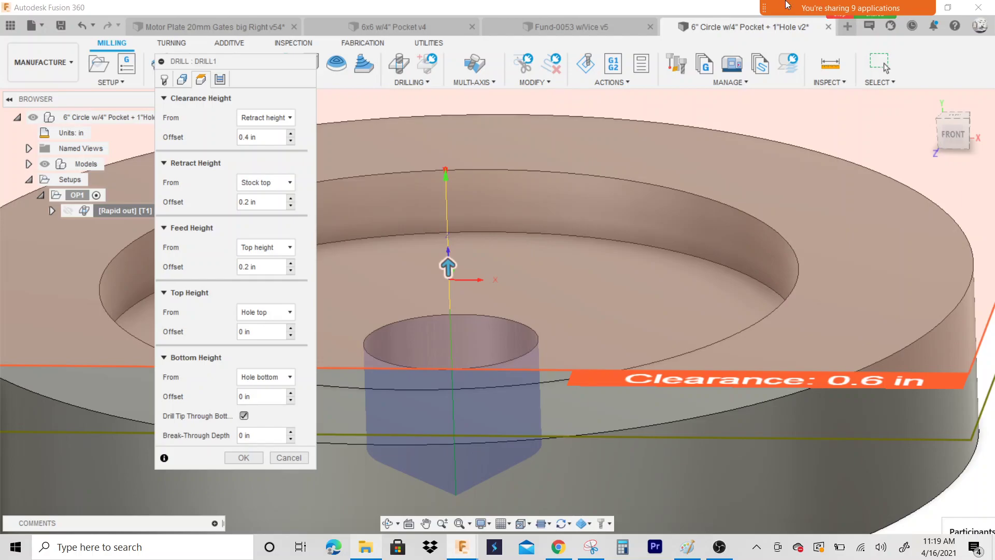
pyautogui.moveTo(232, 66); pyautogui.dragTo(258, 52)
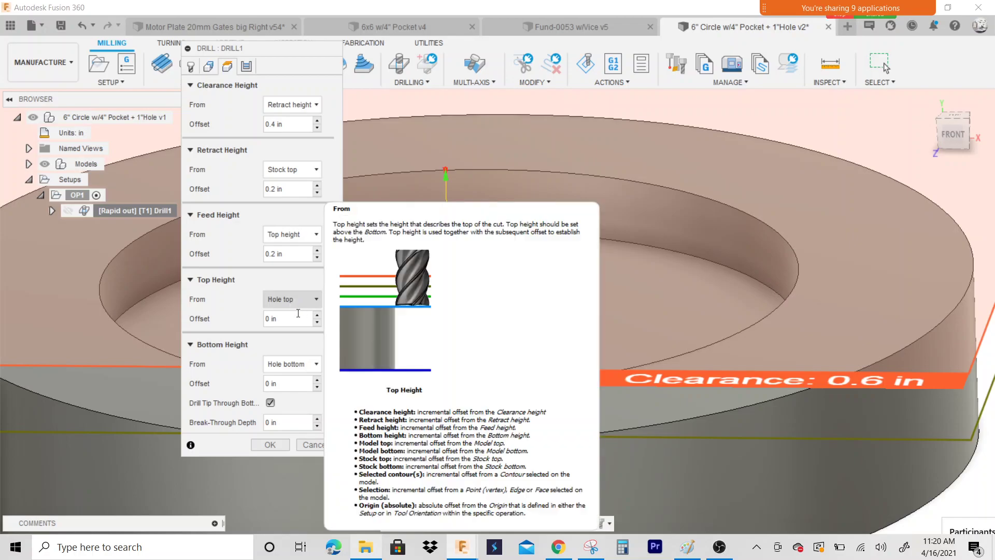
pyautogui.click(294, 301)
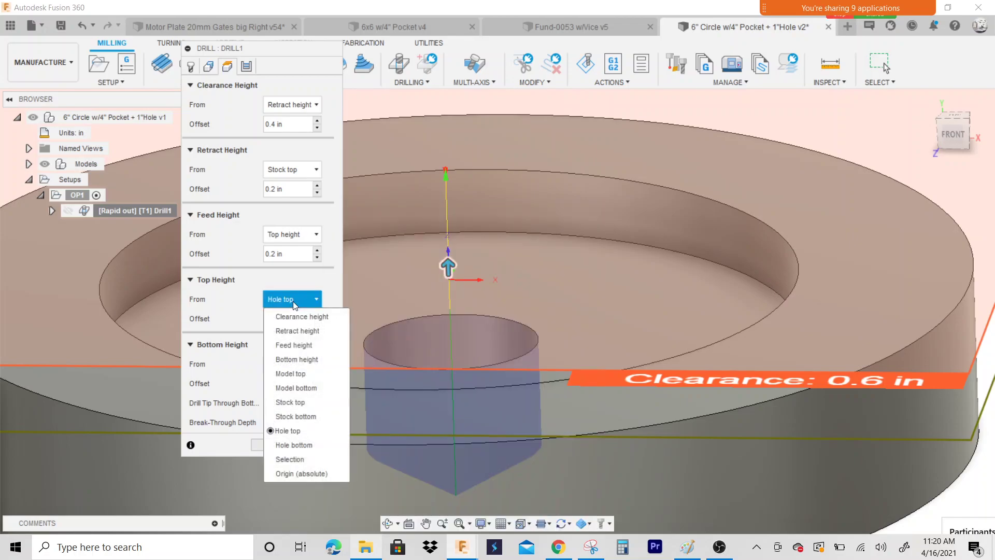
pyautogui.click(297, 407)
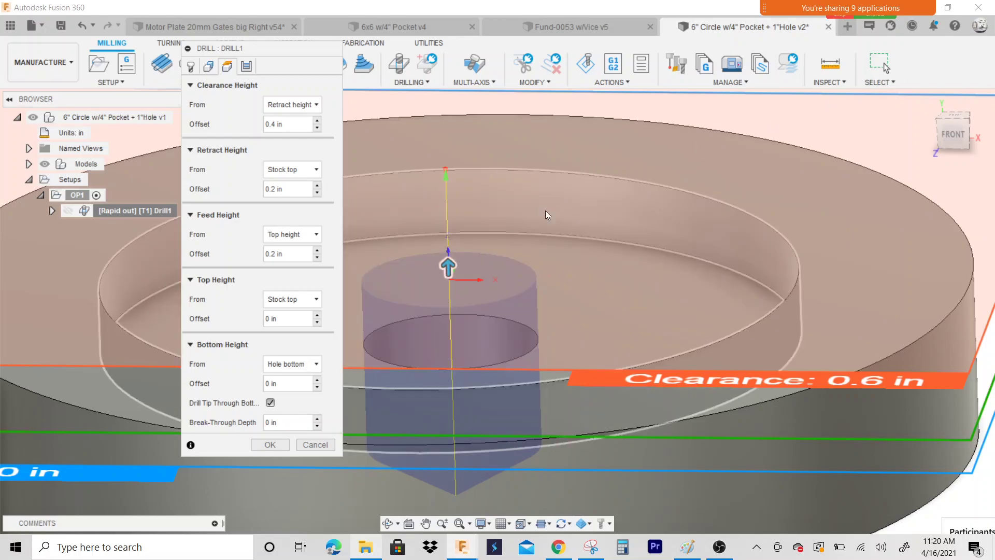
pyautogui.scroll(2, 447, 239)
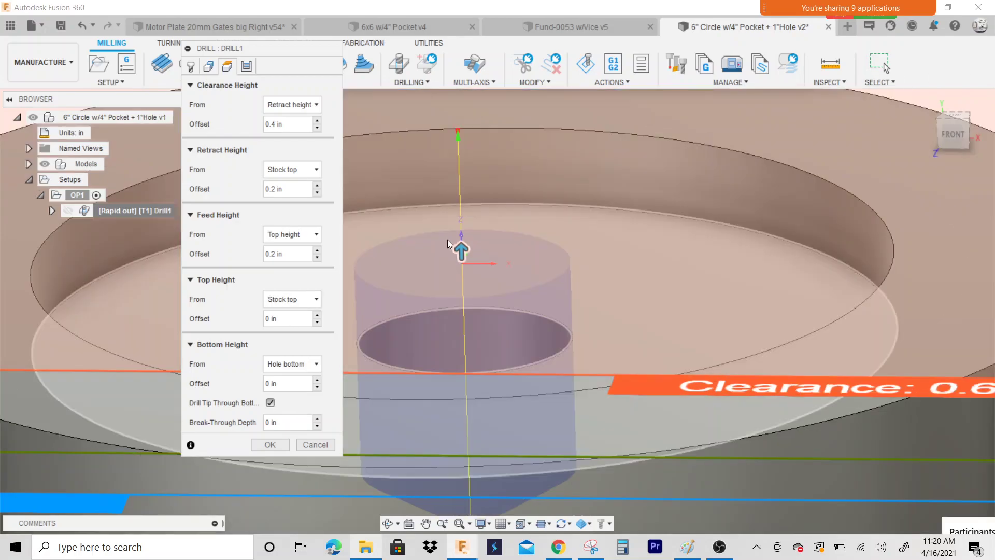
pyautogui.scroll(-3, 493, 265)
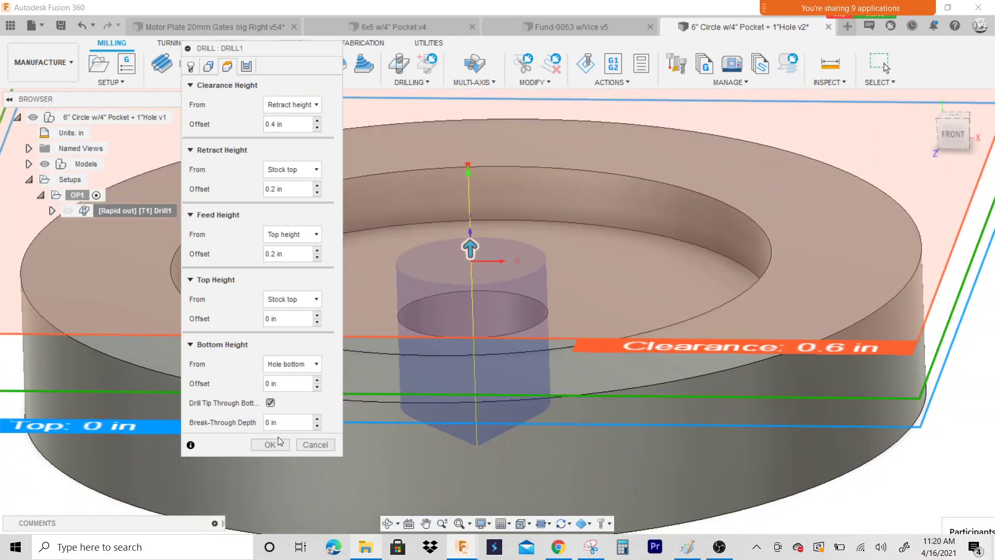
pyautogui.click(269, 444)
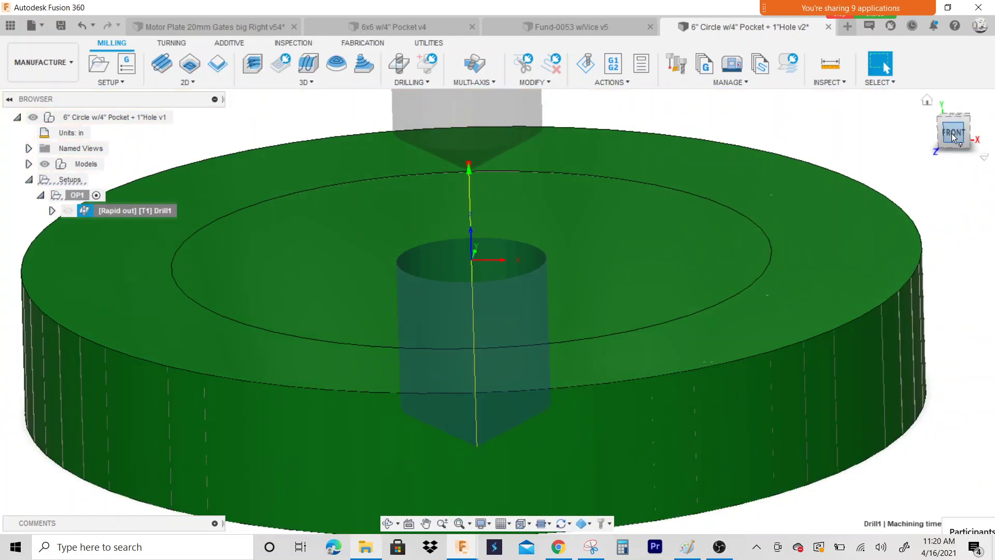
# View the drill toolpath from the front, then orbit and zoom to look down into the hole.
pyautogui.click(952, 135)
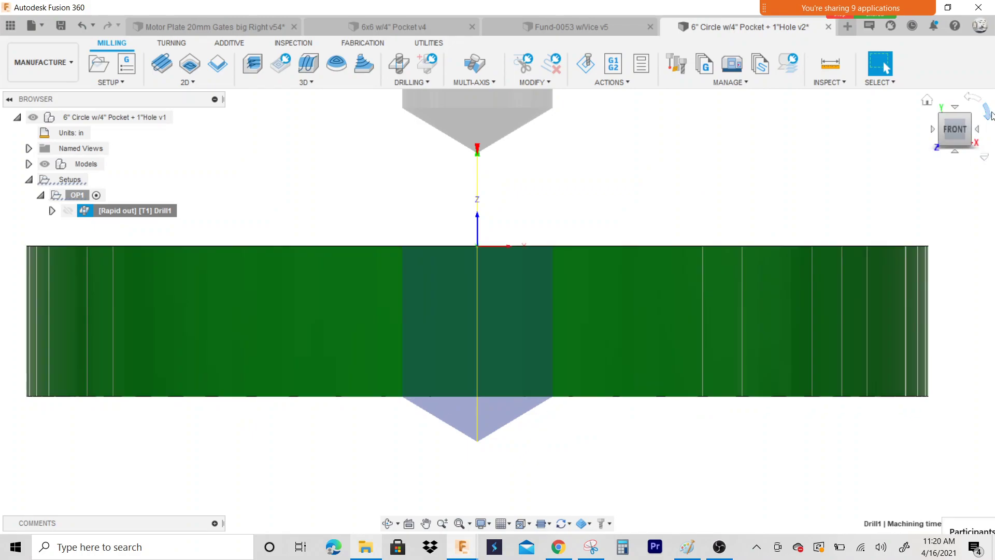
pyautogui.moveTo(964, 156); pyautogui.dragTo(962, 197)
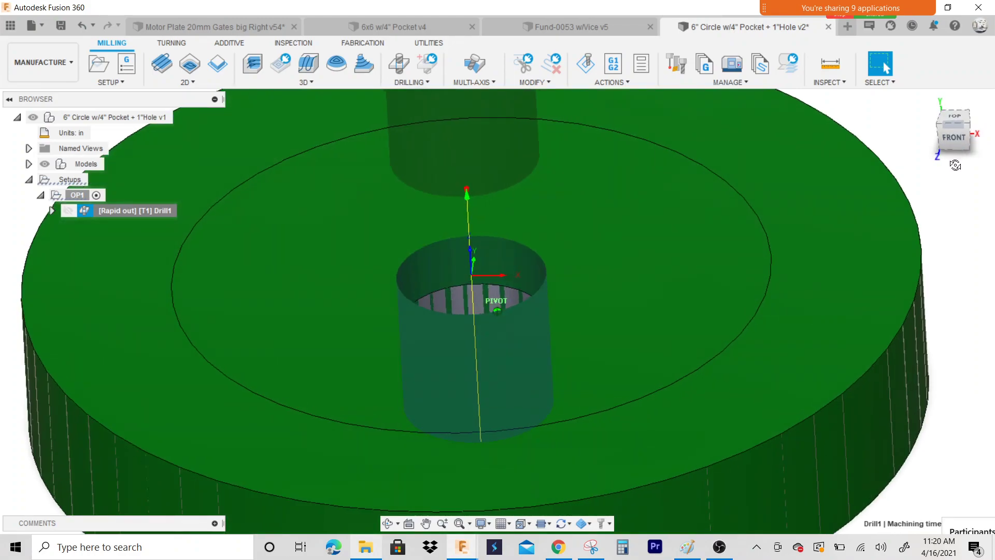
pyautogui.scroll(3, 476, 241)
pyautogui.scroll(1, 476, 241)
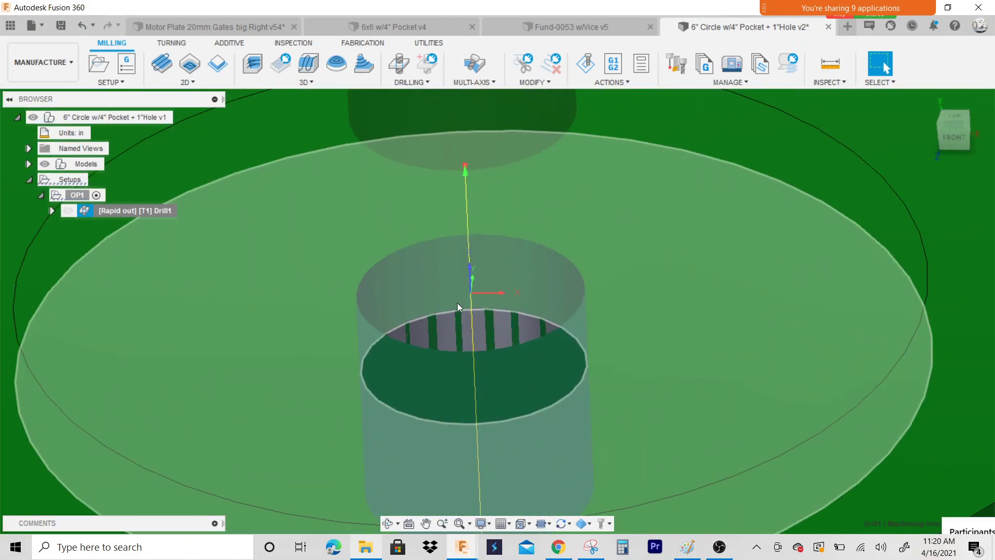
# Rename the Drill1 operation to 1" Drill.
pyautogui.scroll(-6, 463, 326)
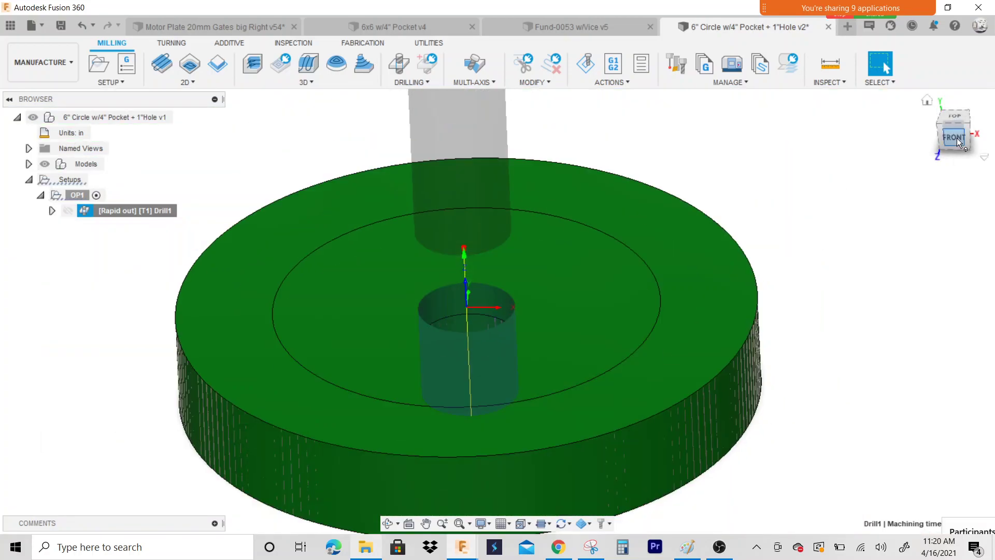
pyautogui.click(954, 138)
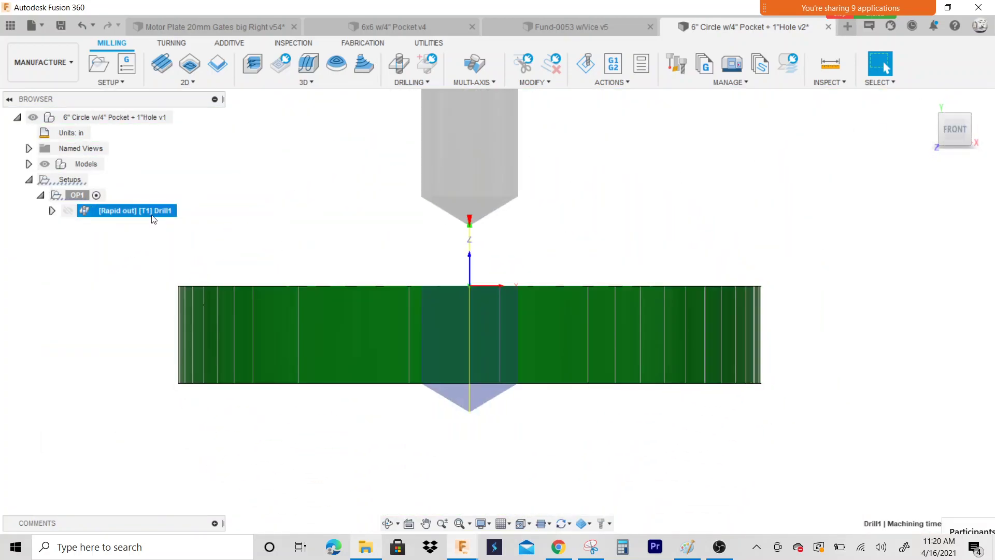
pyautogui.click(153, 214)
pyautogui.write('1" Drill')
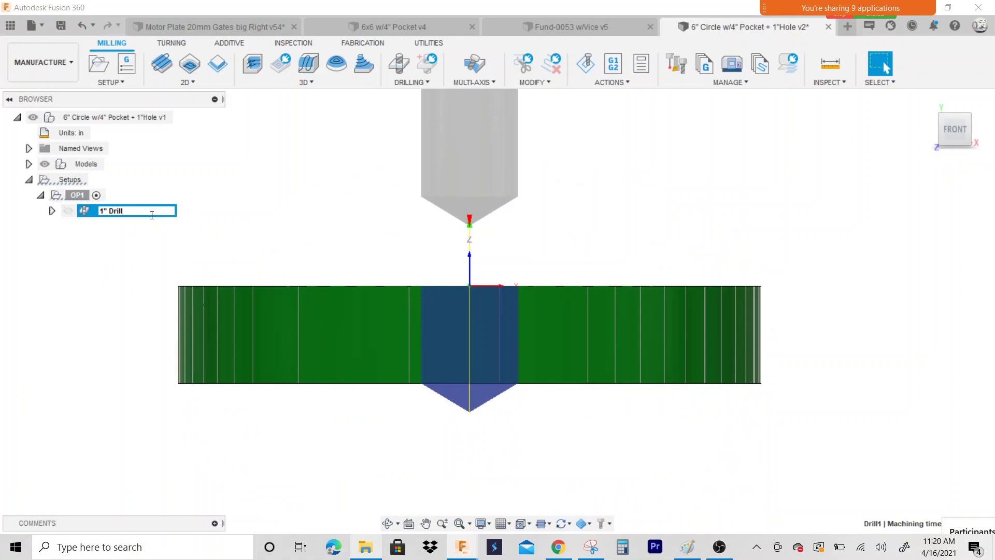
pyautogui.press('Return')
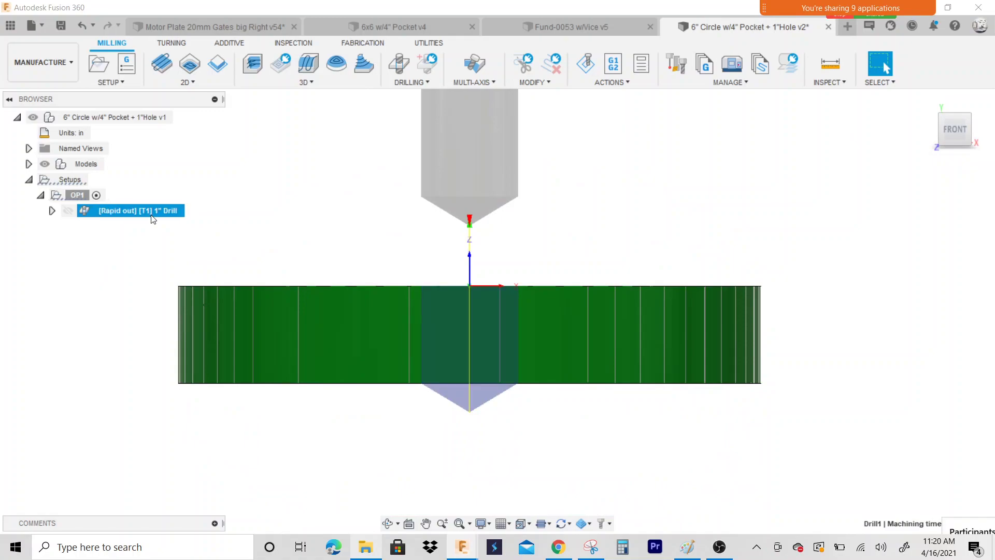
# Save the design as version v3 and view the plain part from a tilted top angle.
pyautogui.click(66, 24)
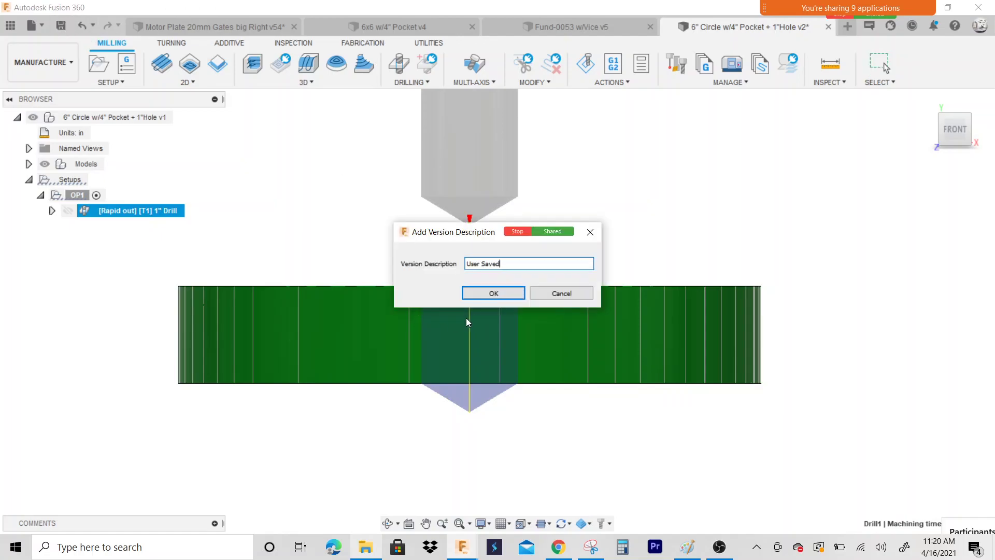
pyautogui.click(495, 293)
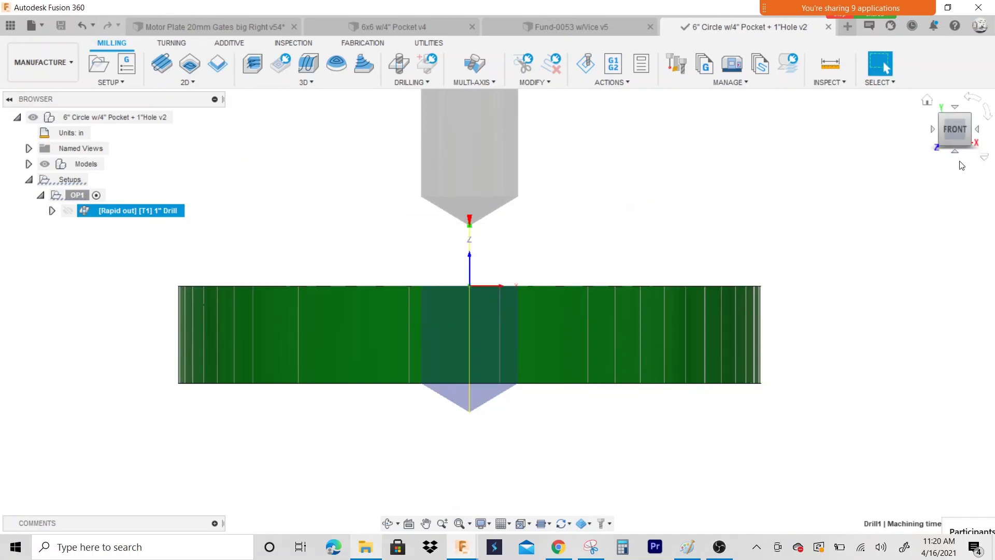
pyautogui.moveTo(955, 132); pyautogui.dragTo(944, 155)
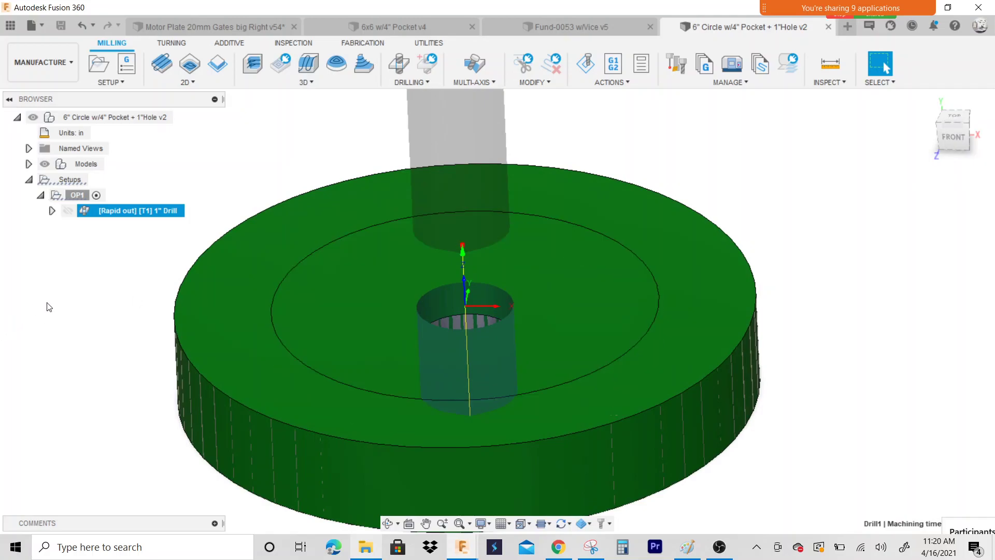
pyautogui.scroll(-1, 101, 313)
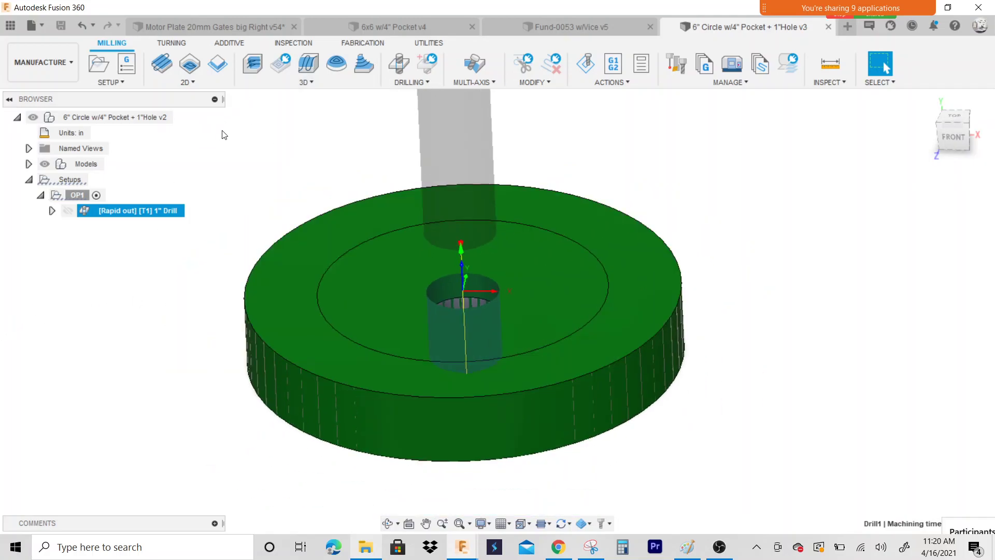
pyautogui.click(298, 163)
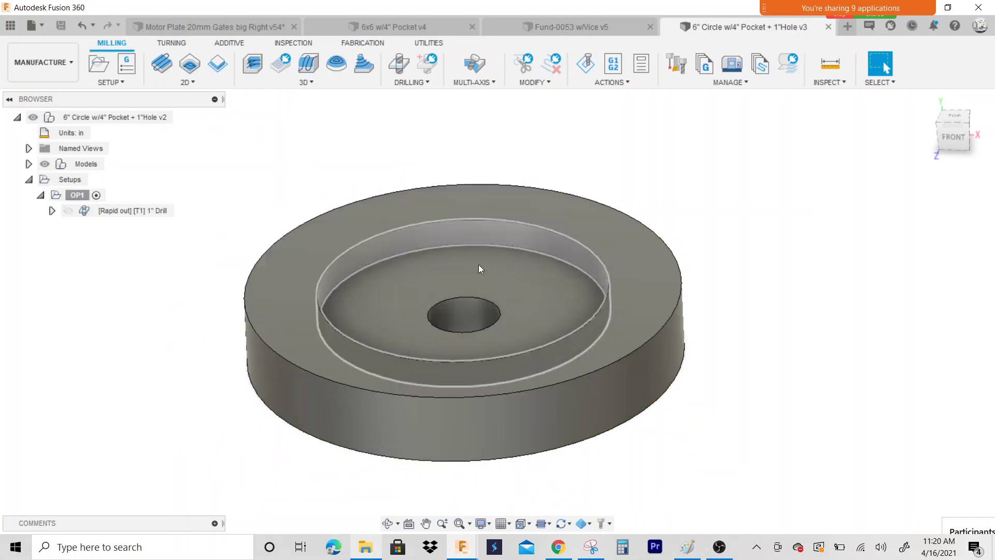
# Add a 2D Pocket operation under OP1, move its dialog aside, and bring up Tool Select.
pyautogui.click(188, 85)
pyautogui.click(195, 112)
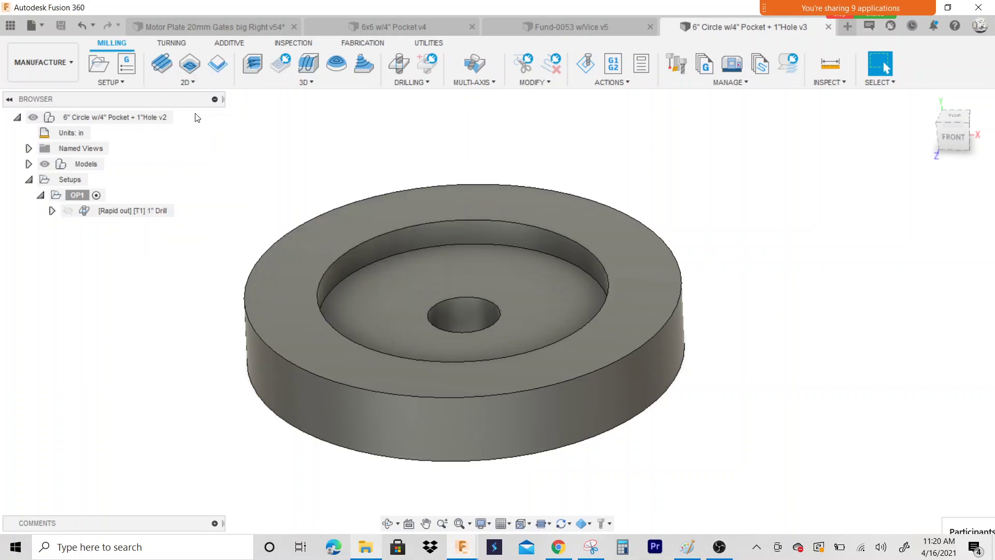
pyautogui.moveTo(267, 47); pyautogui.dragTo(784, 96)
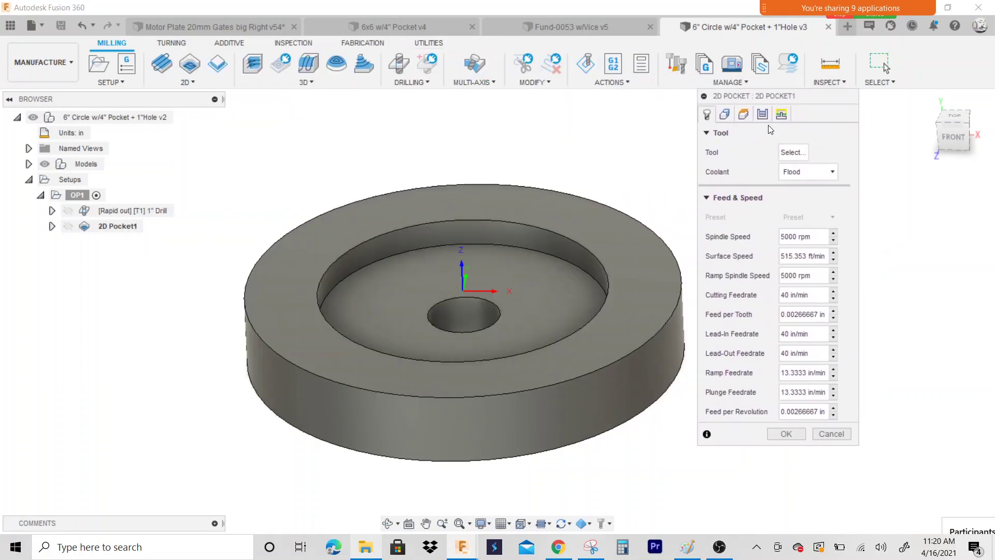
pyautogui.click(794, 153)
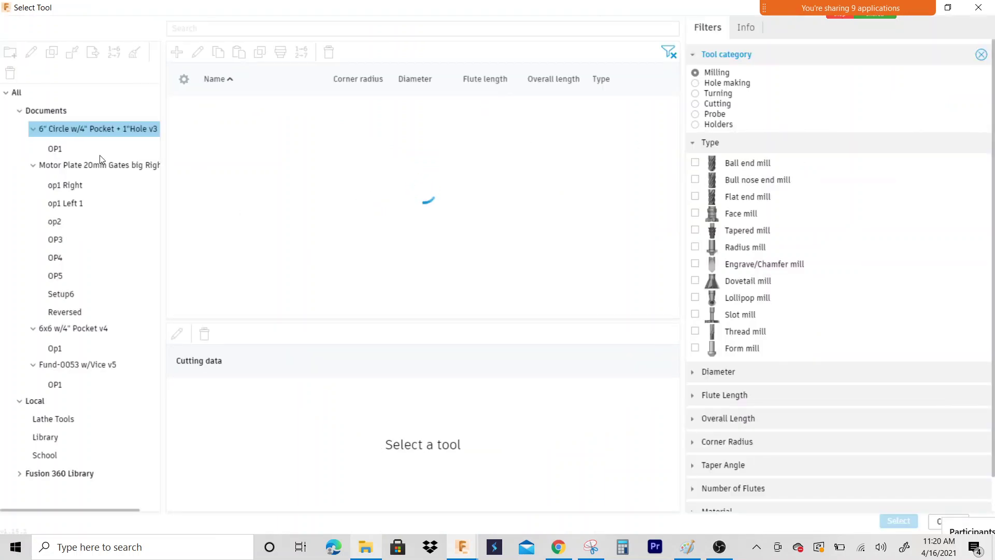
# Create a new flat end mill in the document library described as 3/4" Endmill.
pyautogui.click(76, 133)
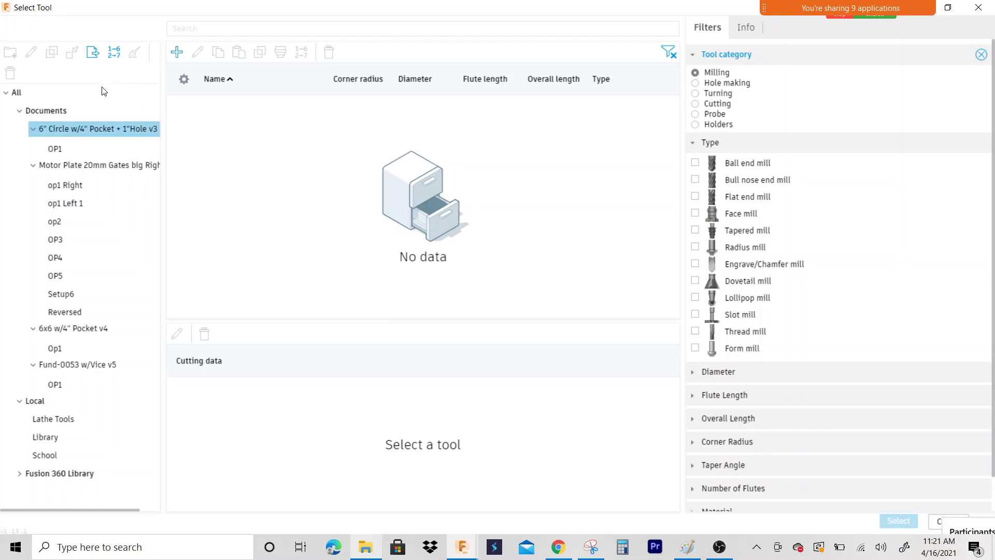
pyautogui.click(181, 53)
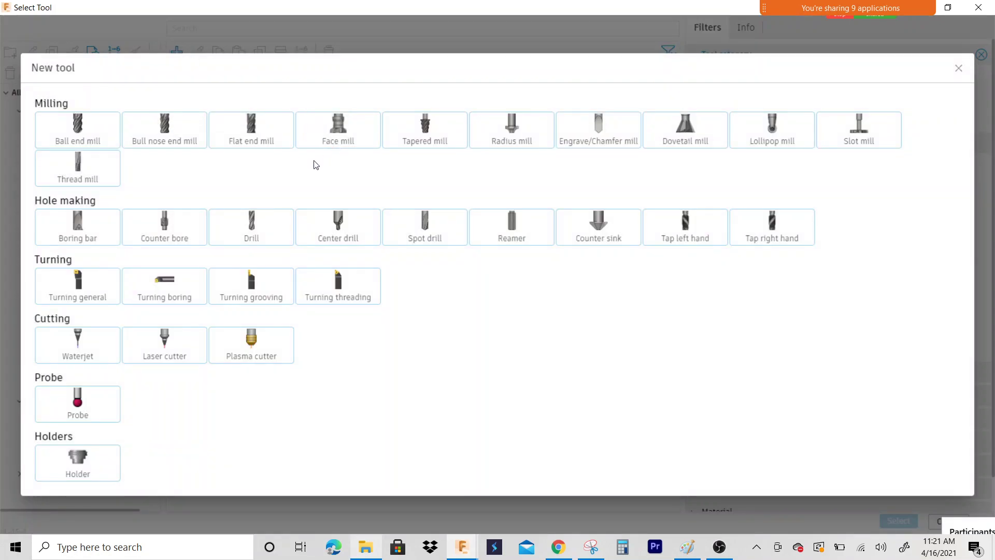
pyautogui.click(262, 127)
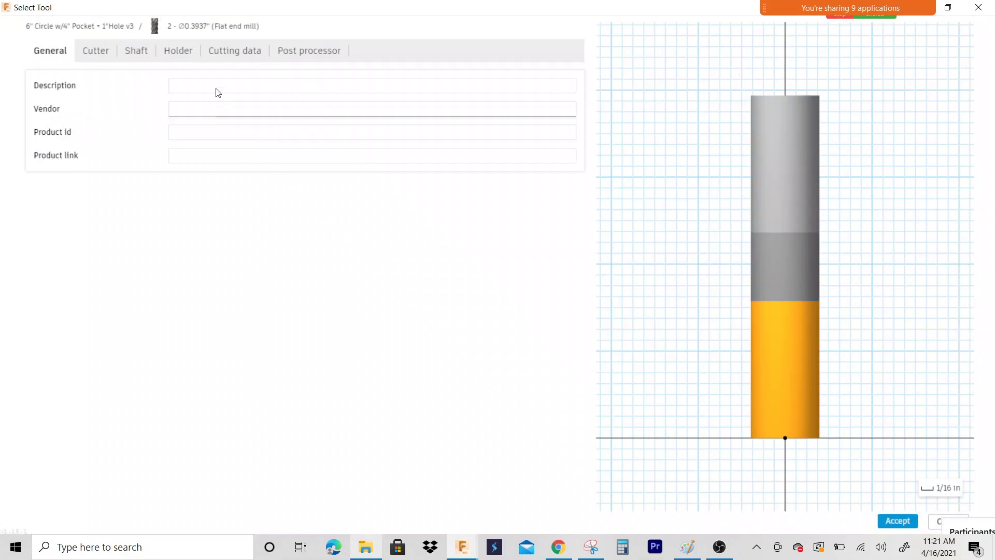
pyautogui.click(217, 86)
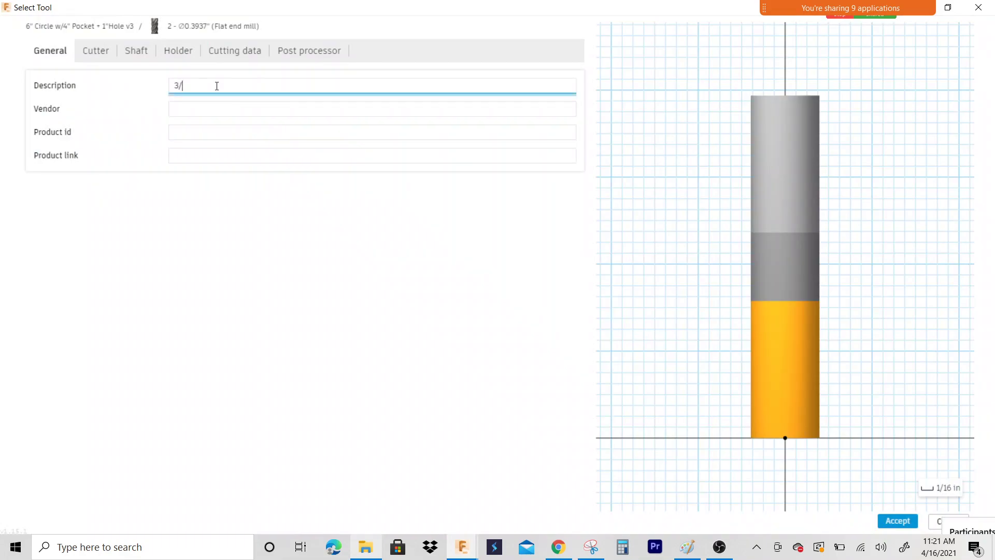
pyautogui.write('3/4" Endmill')
pyautogui.click(93, 51)
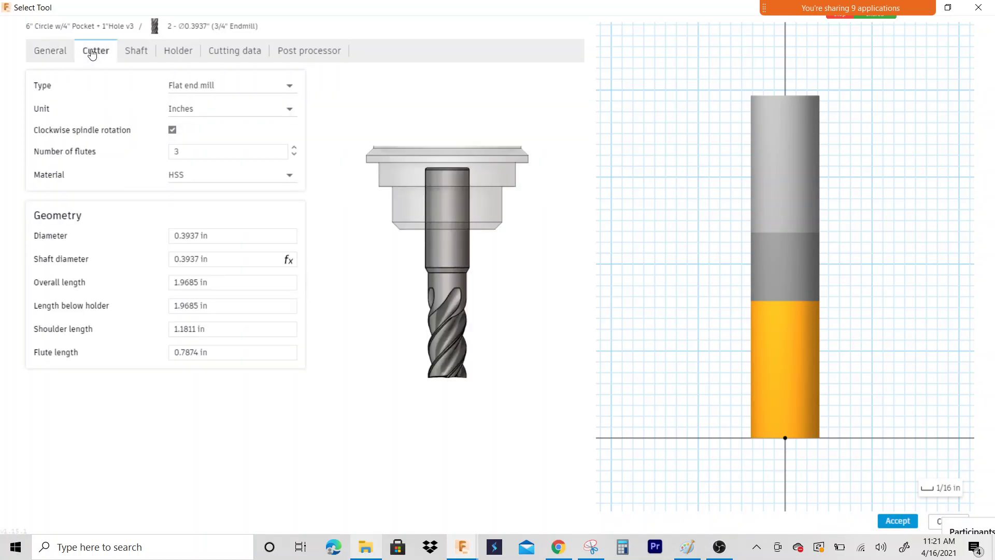
# Set the end mill's cutter diameter to 0.75 in and show its Cutting data.
pyautogui.click(168, 235)
pyautogui.write('.7')
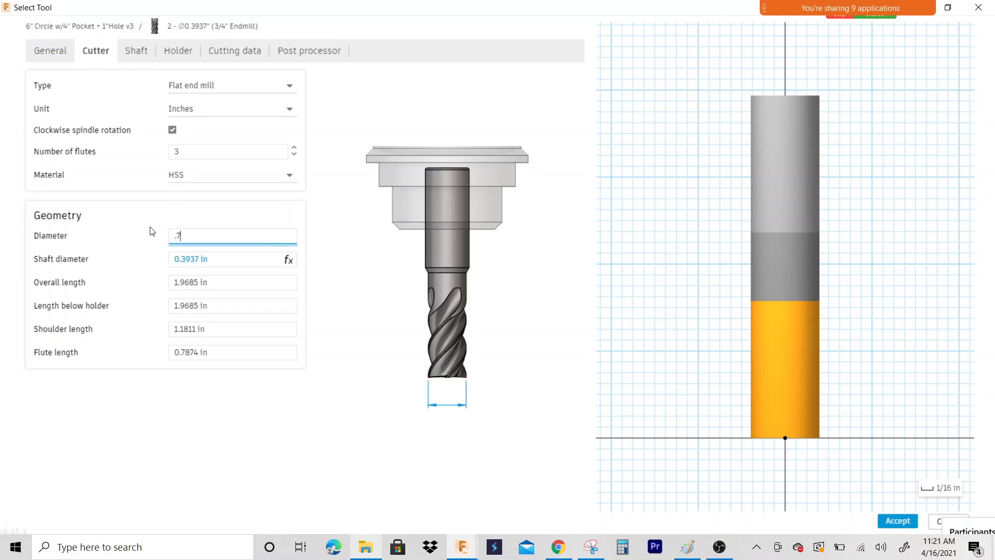
pyautogui.write('5')
pyautogui.click(259, 278)
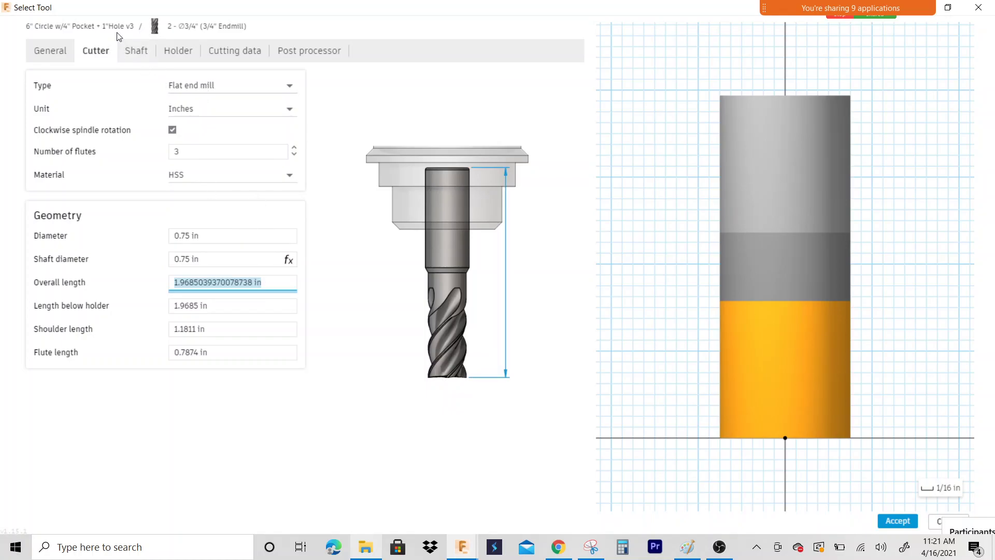
pyautogui.click(234, 52)
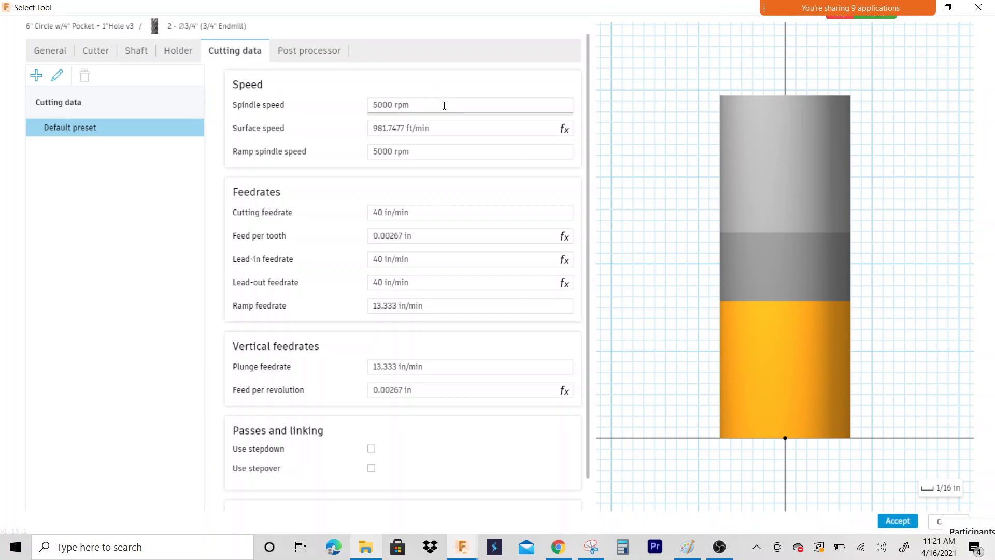
# Set spindle speed to 5000 rpm and ramp feedrate to 25 in/min.
pyautogui.click(444, 106)
pyautogui.write('3')
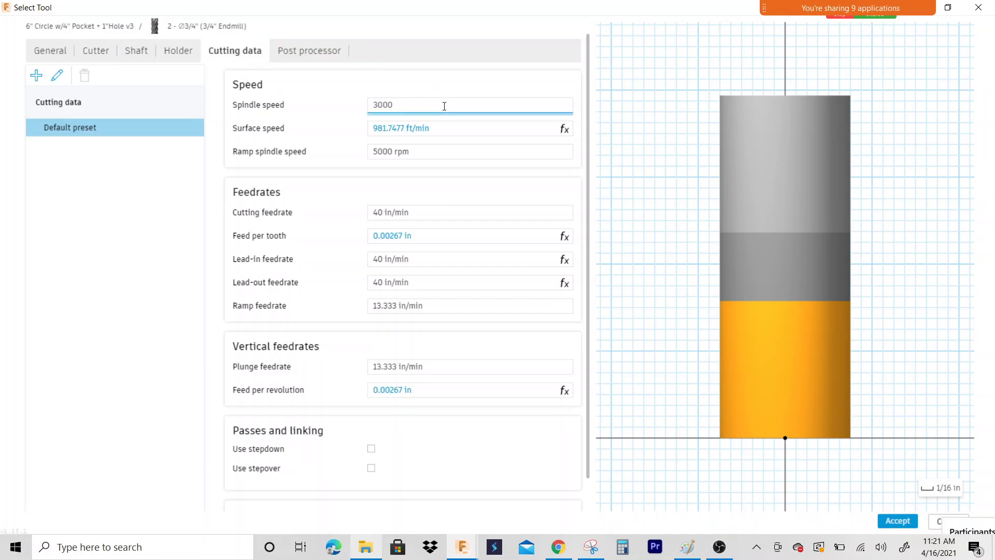
pyautogui.write('000')
pyautogui.press('Tab')
pyautogui.click(413, 106)
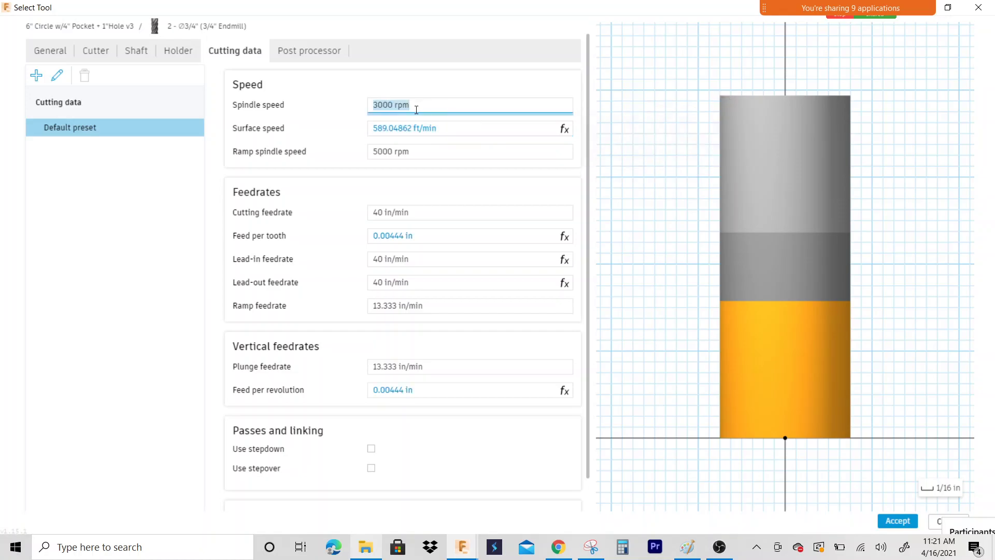
pyautogui.write('5000')
pyautogui.press('Tab')
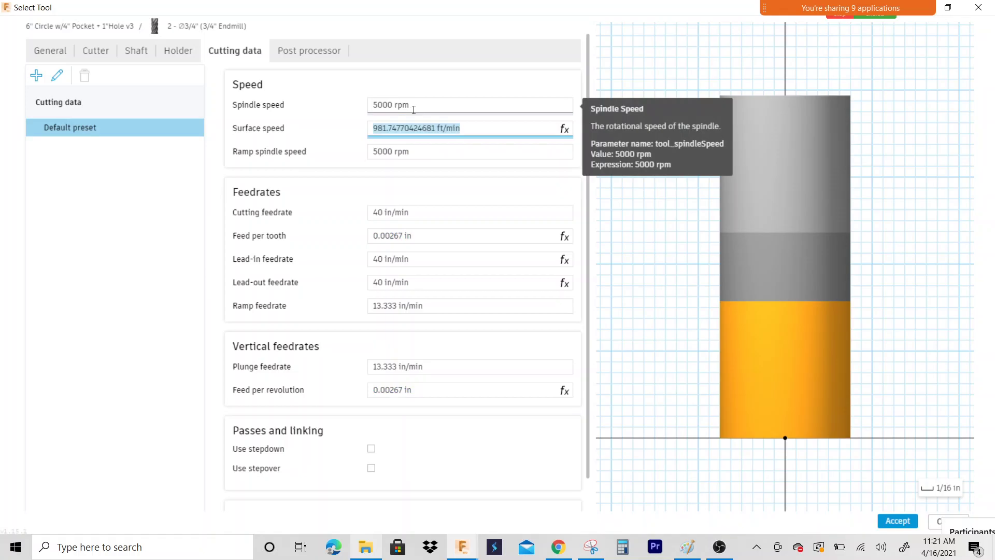
pyautogui.press('Tab')
pyautogui.press('Tab')
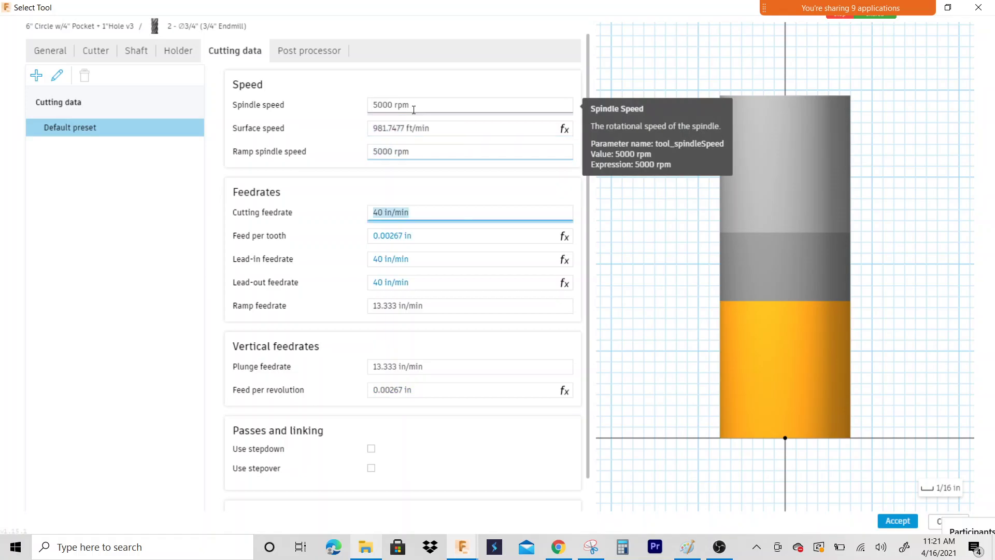
pyautogui.press('Tab')
pyautogui.press('Tab')
pyautogui.press('Tab')
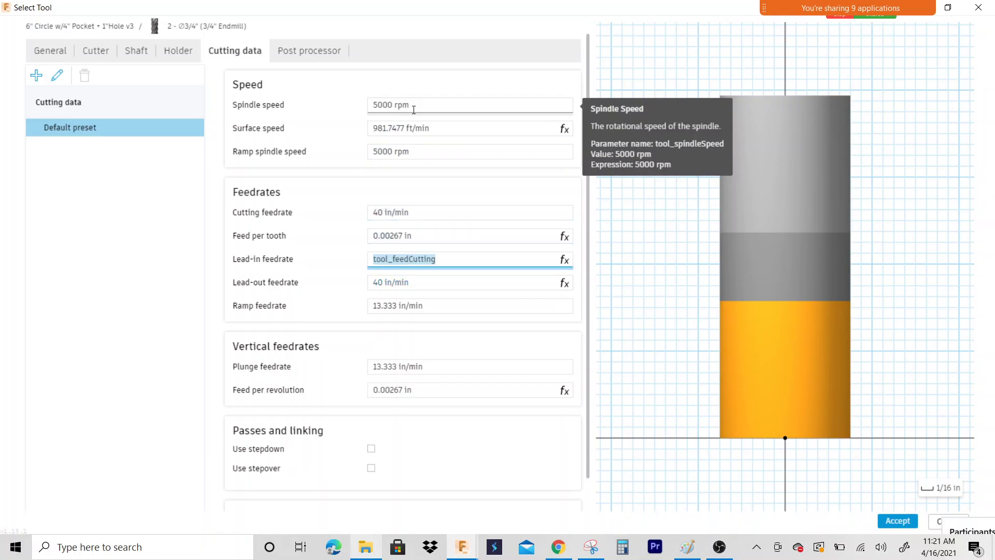
pyautogui.press('Tab')
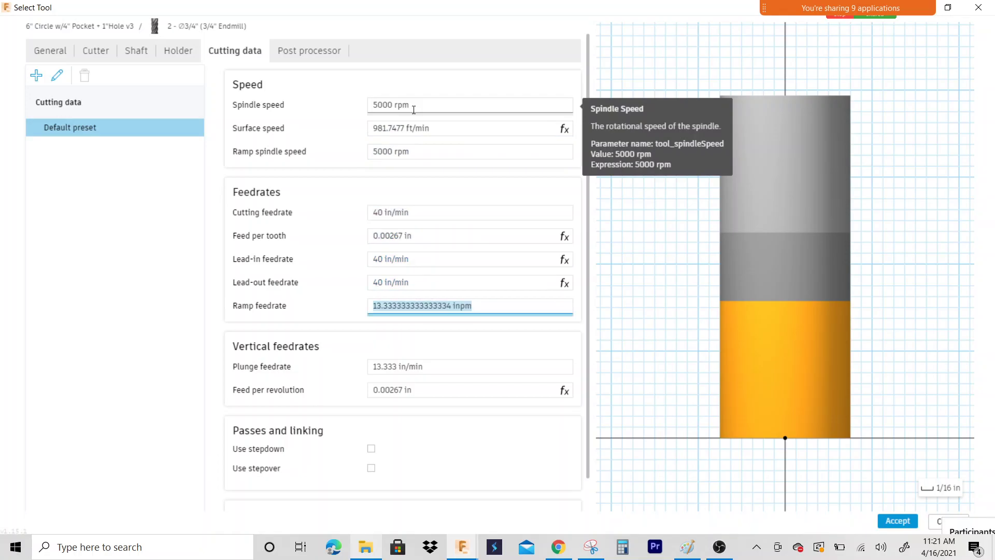
pyautogui.write('25')
pyautogui.press('Tab')
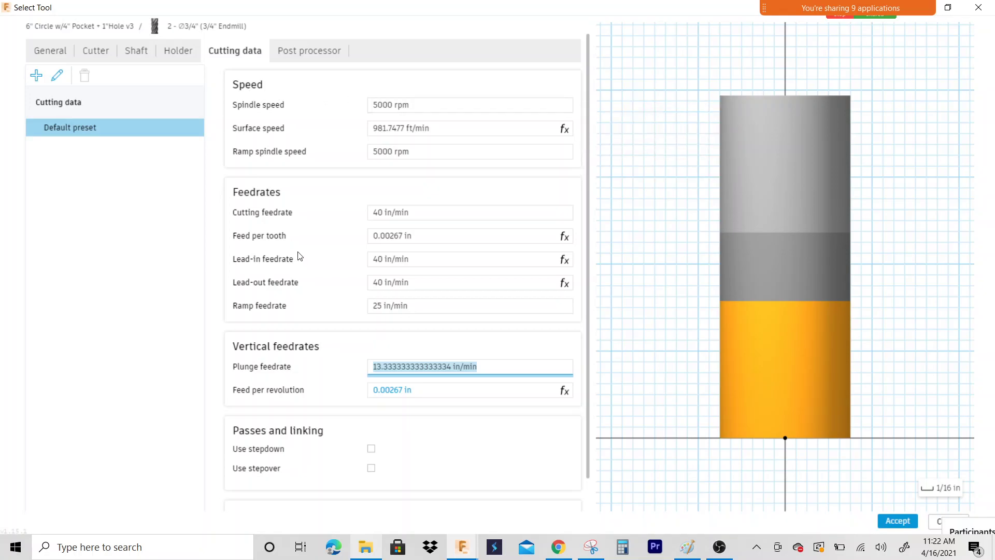
# Set the plunge feedrate to 30 in/min.
pyautogui.click(468, 366)
pyautogui.tripleClick(500, 369)
pyautogui.write('30')
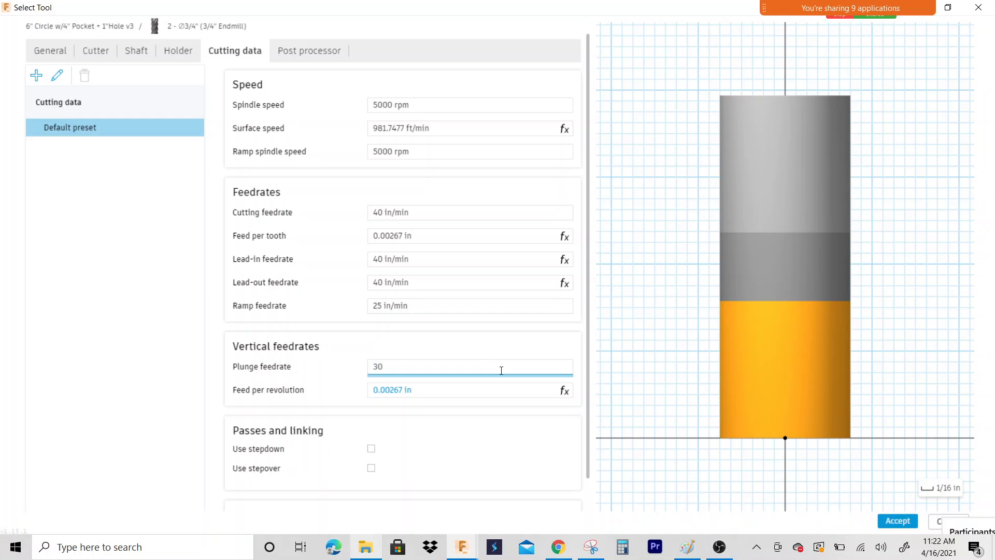
pyautogui.press('Tab')
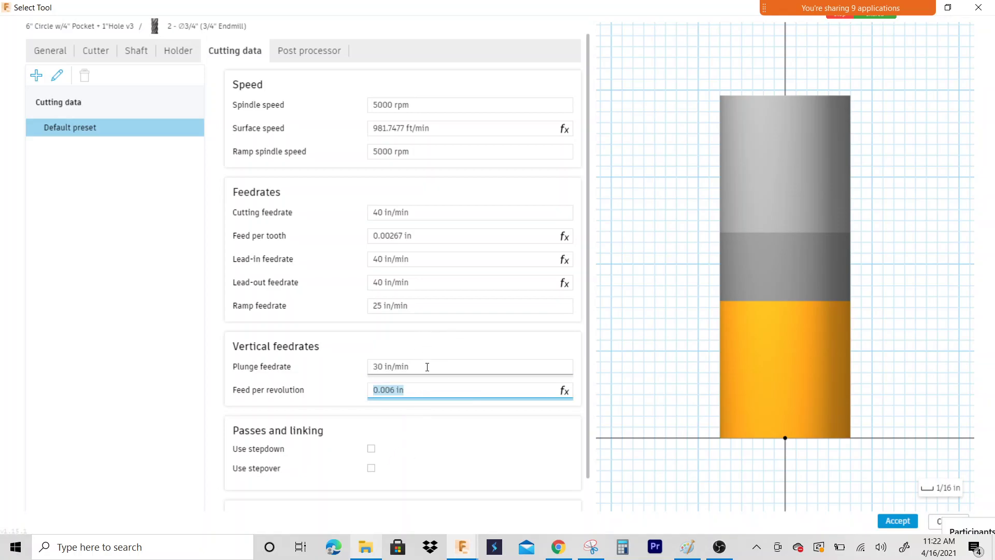
pyautogui.moveTo(427, 366)
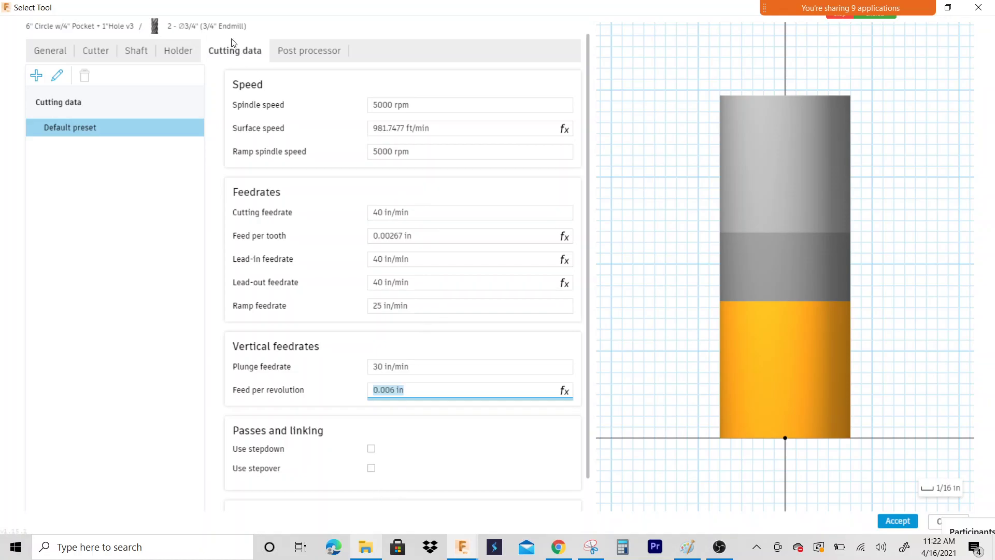
# Accept the edited 3/4" end mill (5000 rpm, 40/30 in/min feeds) and select it for 2D Pocket1.
pyautogui.click(322, 59)
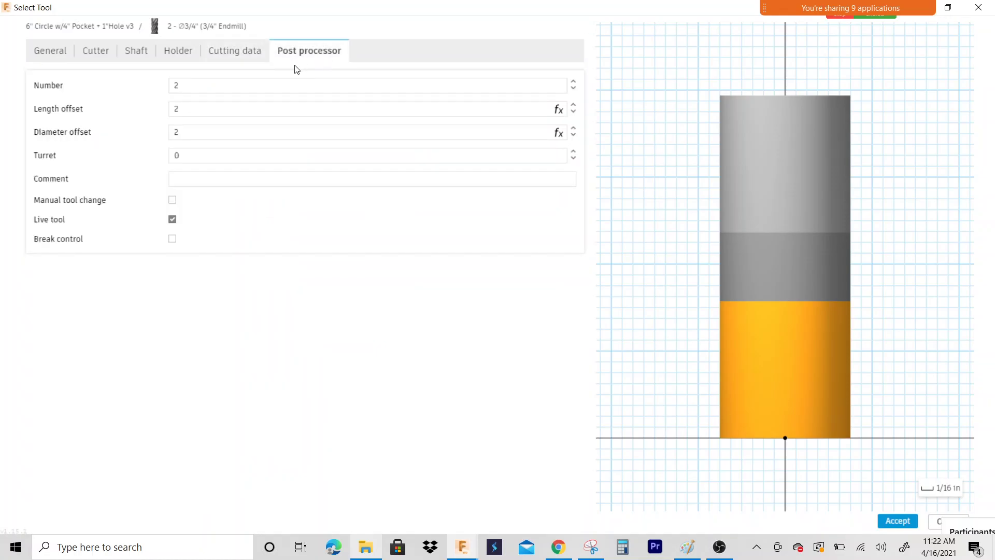
pyautogui.click(887, 520)
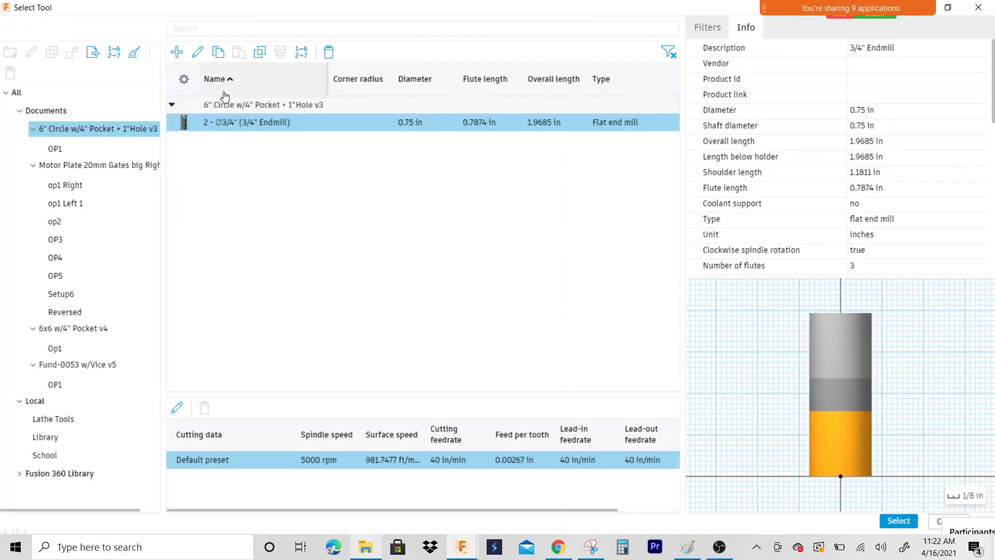
pyautogui.click(902, 521)
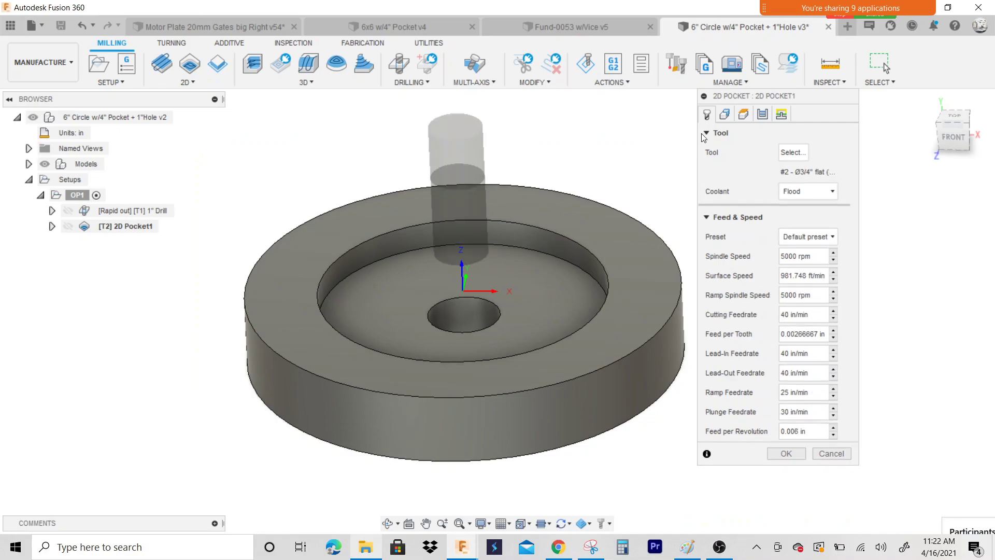
pyautogui.moveTo(728, 106); pyautogui.dragTo(693, 124)
pyautogui.scroll(-2, 226, 291)
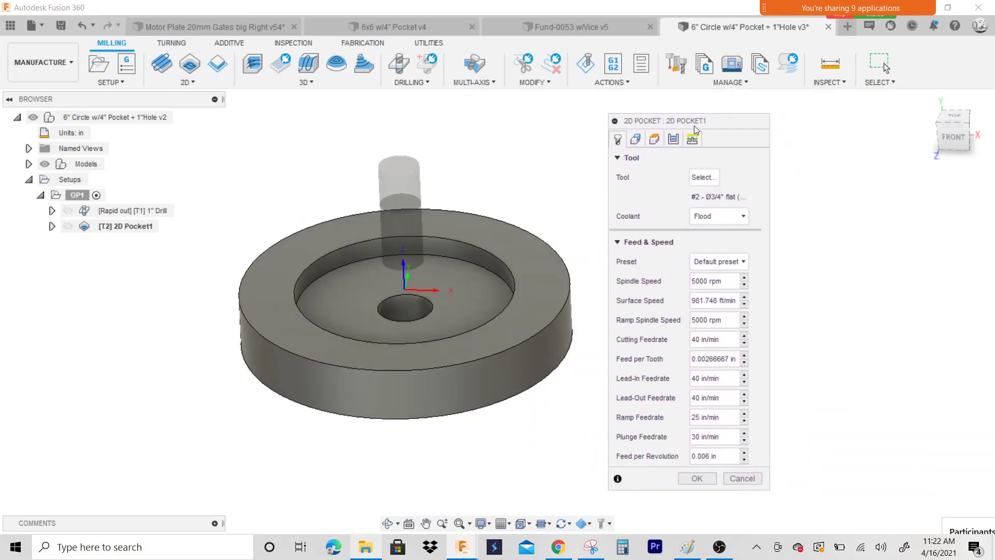
# Pick the disc's circular inner pocket edge chain as the 2D Pocket1 pocket selection.
pyautogui.click(632, 140)
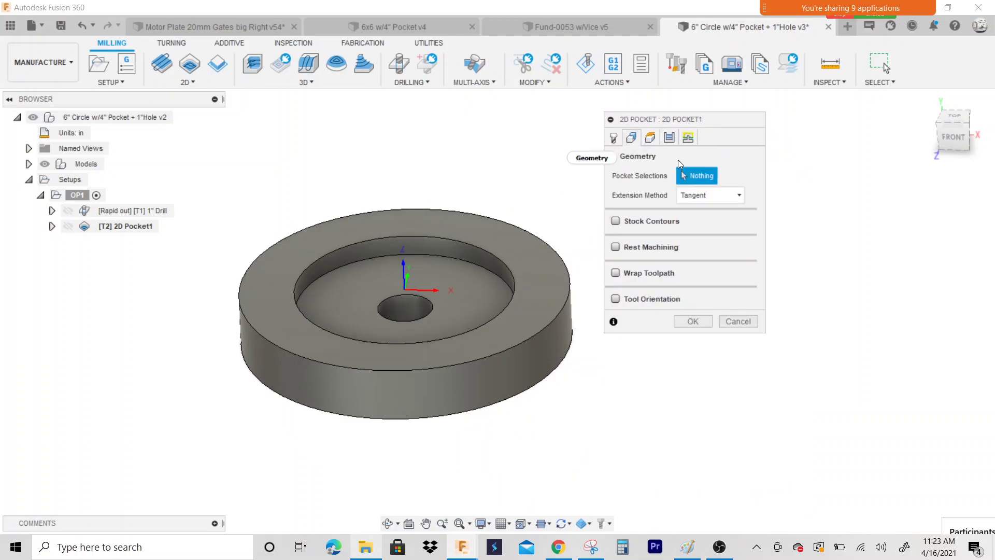
pyautogui.click(508, 266)
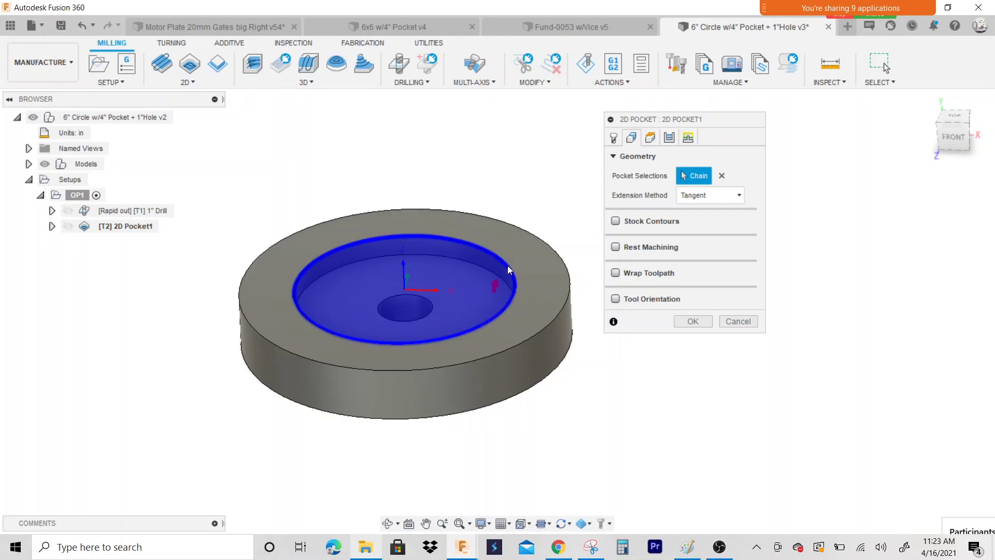
pyautogui.click(954, 116)
pyautogui.scroll(2, 451, 343)
pyautogui.scroll(-3, 302, 308)
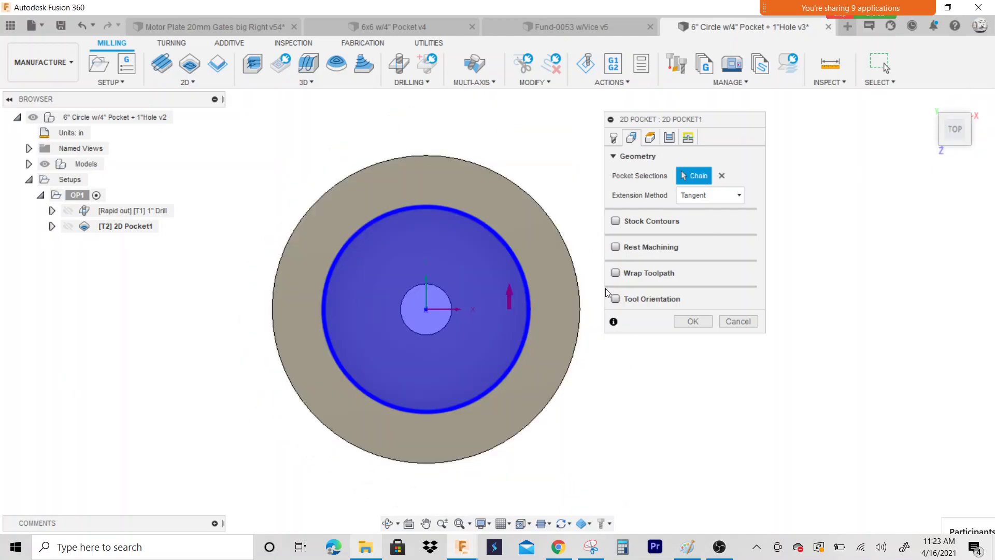
pyautogui.scroll(2, 477, 313)
pyautogui.click(486, 302)
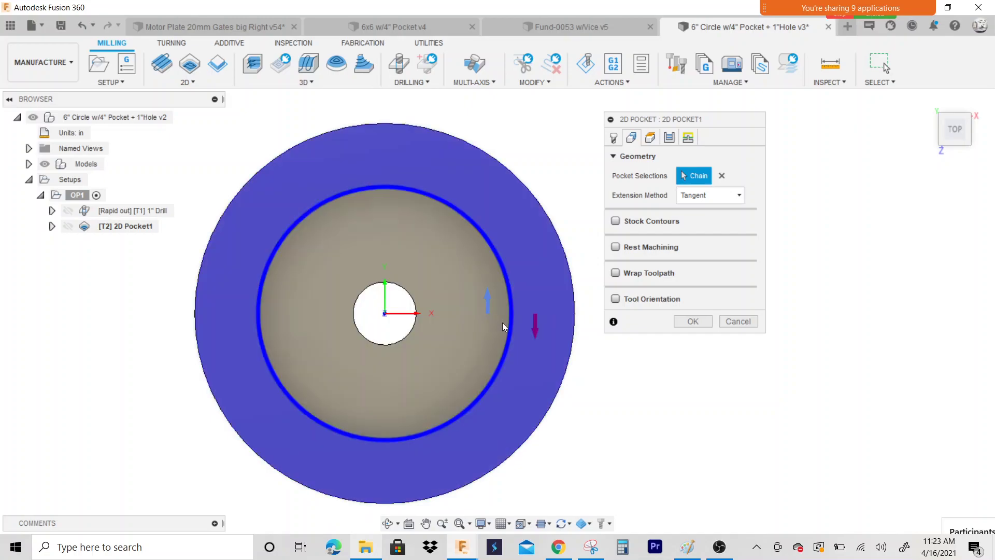
pyautogui.click(533, 324)
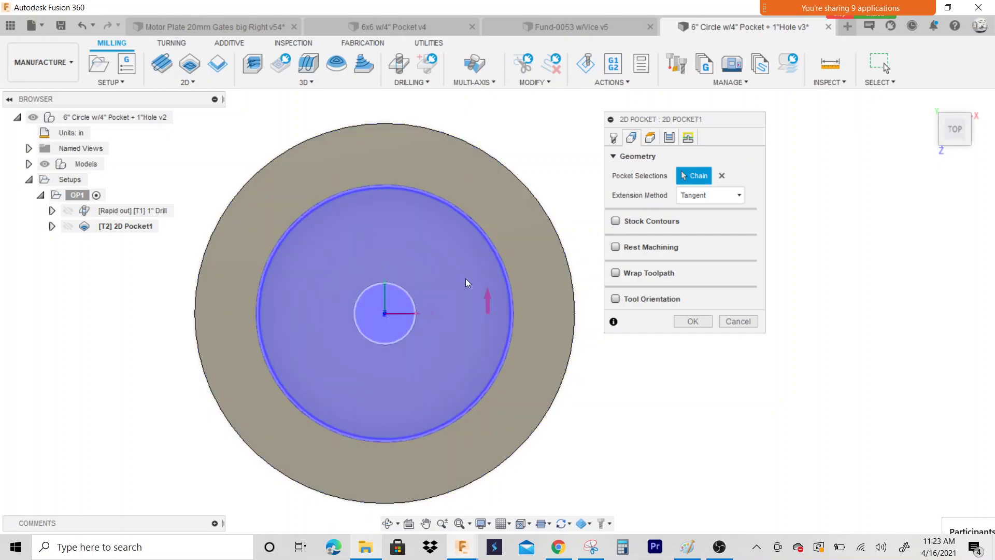
pyautogui.scroll(-1, 466, 279)
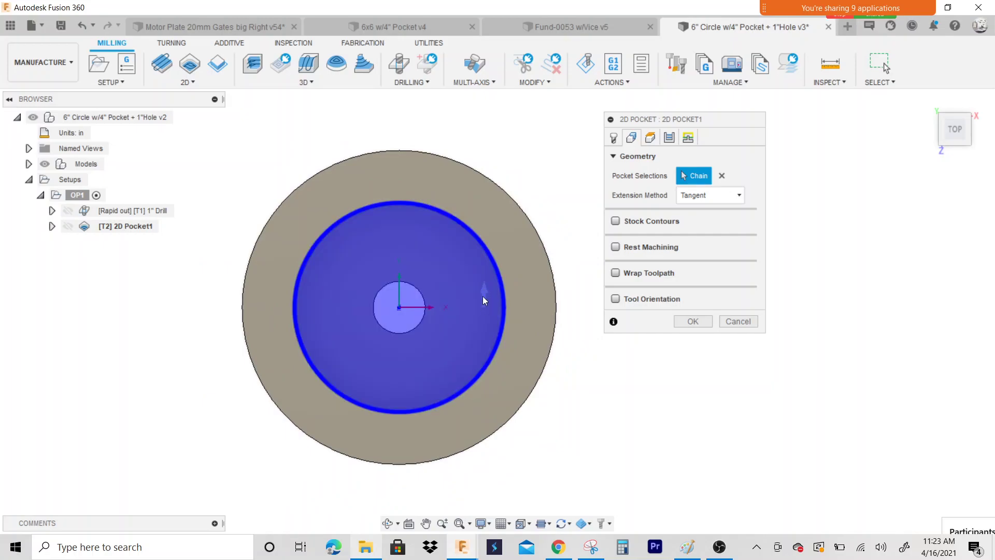
pyautogui.moveTo(956, 120); pyautogui.dragTo(958, 83)
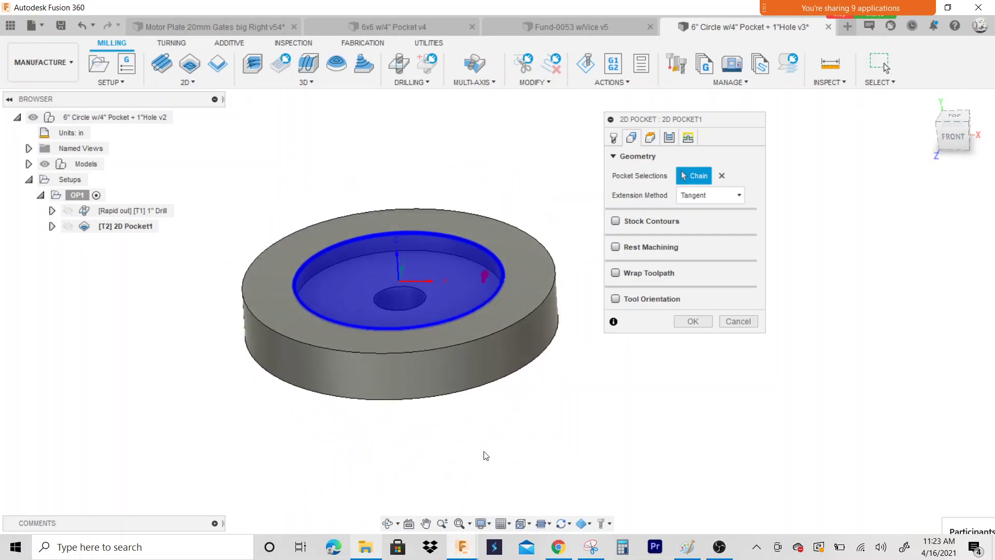
# Go to the 2D Pocket Heights settings and orbit to see the height planes.
pyautogui.click(651, 138)
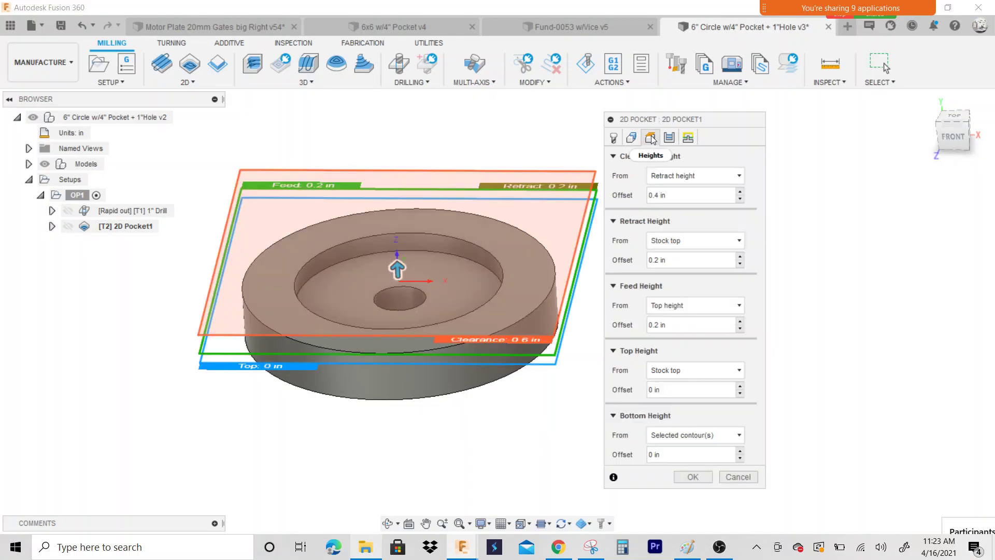
pyautogui.click(946, 135)
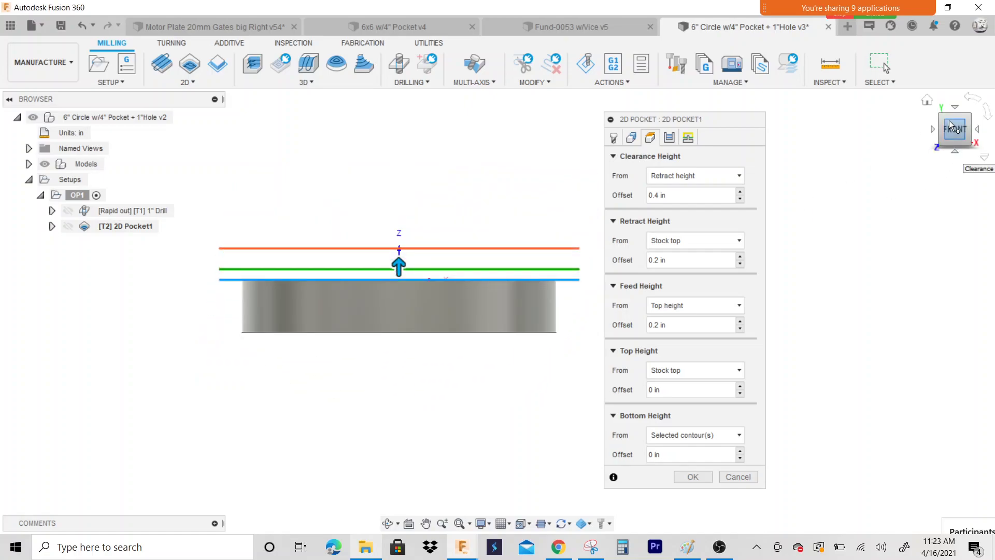
pyautogui.moveTo(944, 129); pyautogui.dragTo(937, 132)
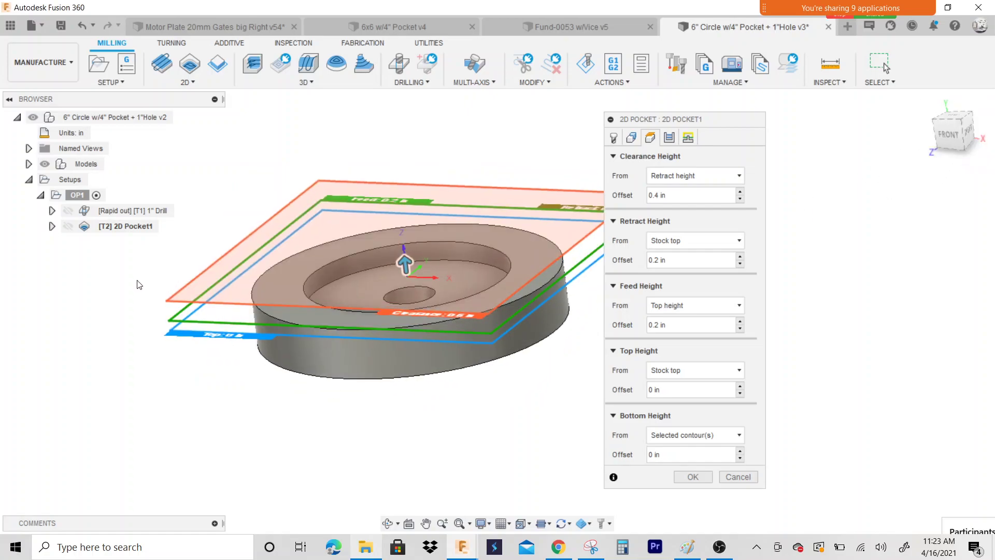
pyautogui.scroll(-2, 315, 228)
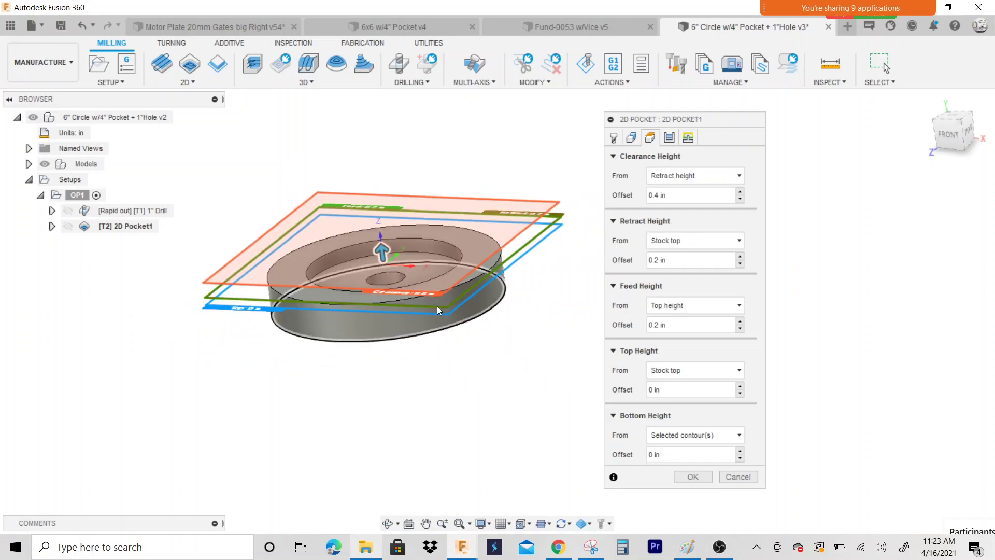
pyautogui.scroll(2, 424, 247)
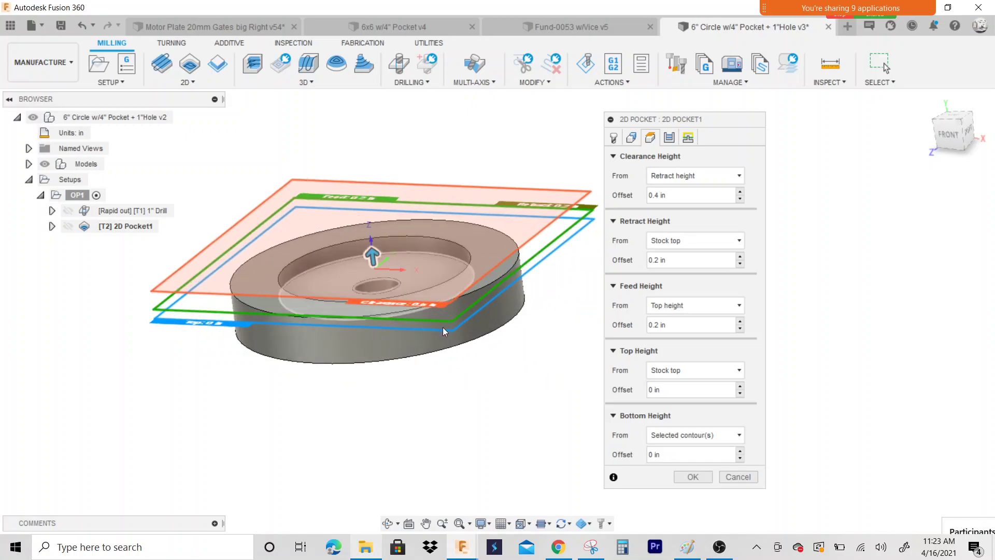
pyautogui.scroll(2, 437, 316)
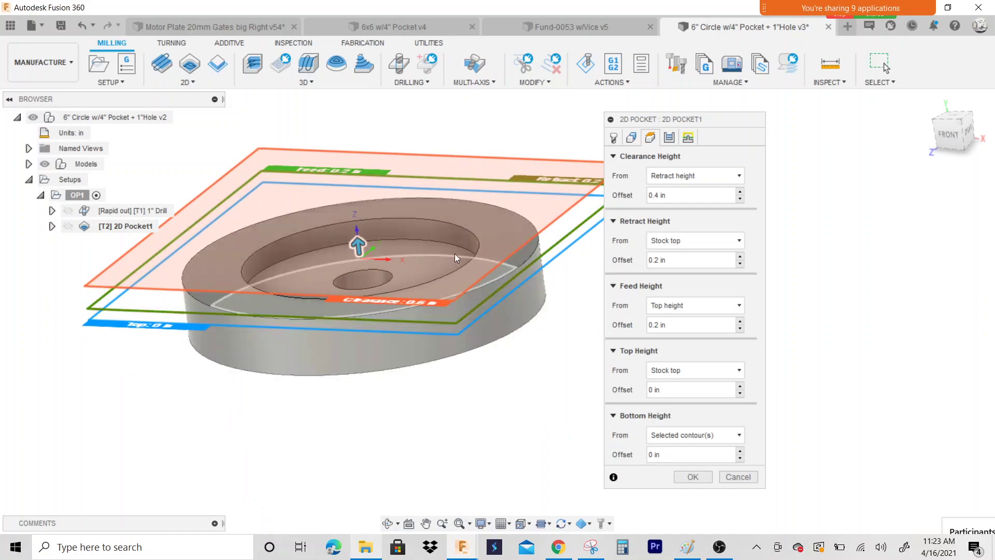
pyautogui.moveTo(700, 115); pyautogui.dragTo(746, 102)
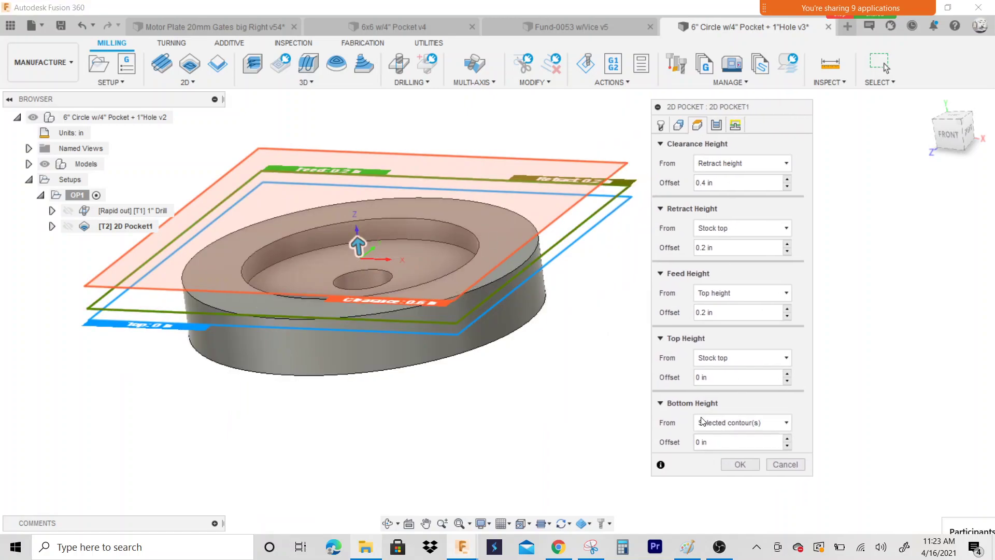
# Set Bottom Height From to Selection, referencing the pocket floor face at -0.375 in.
pyautogui.click(728, 422)
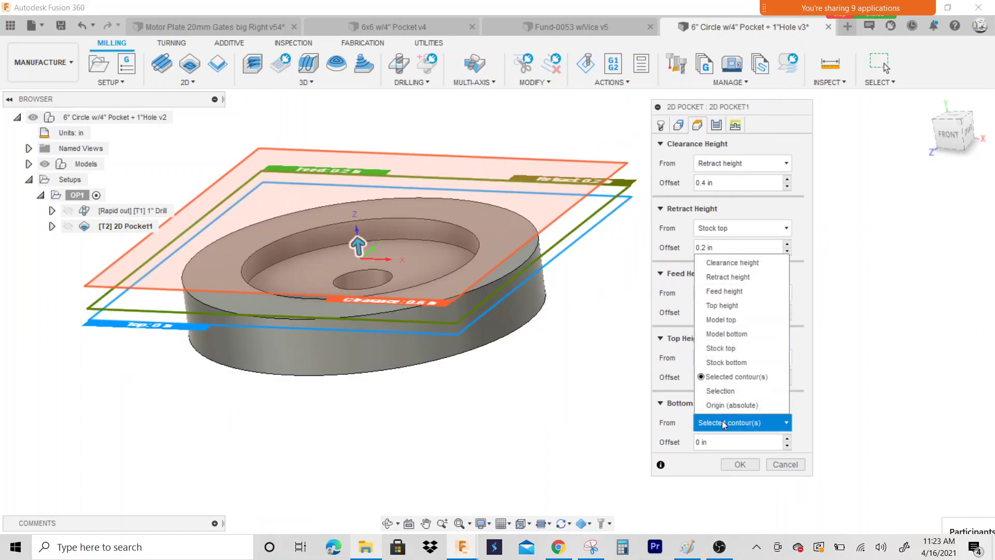
pyautogui.click(723, 392)
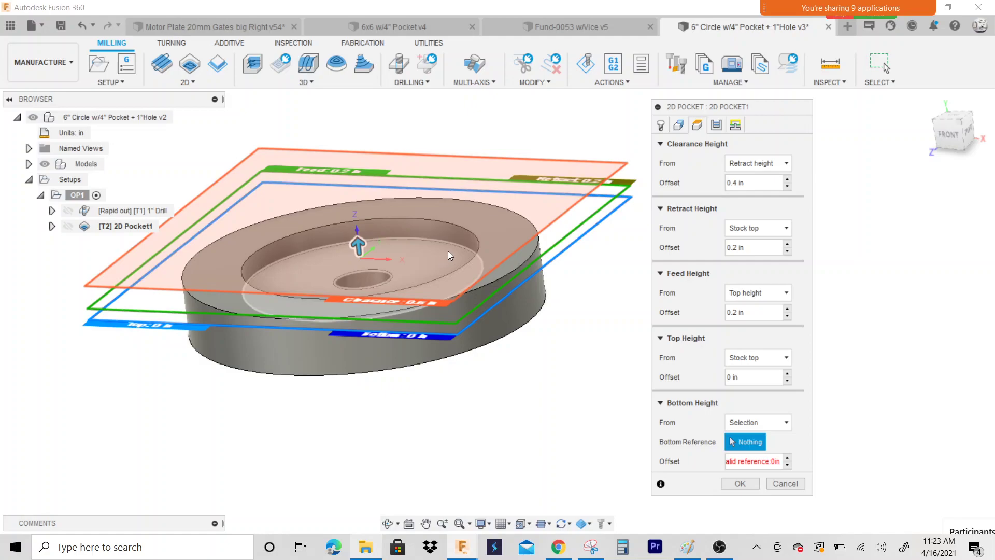
pyautogui.click(745, 440)
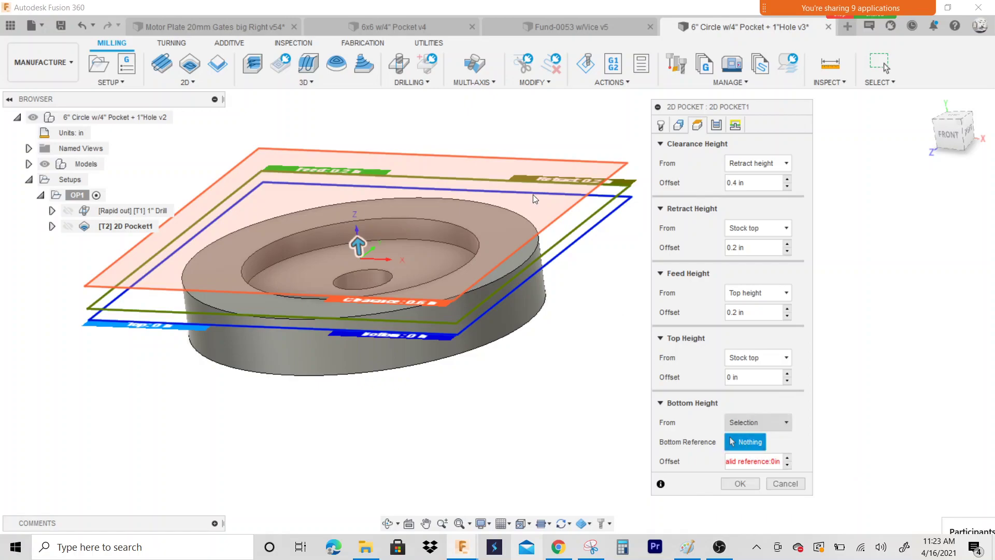
pyautogui.scroll(5, 508, 177)
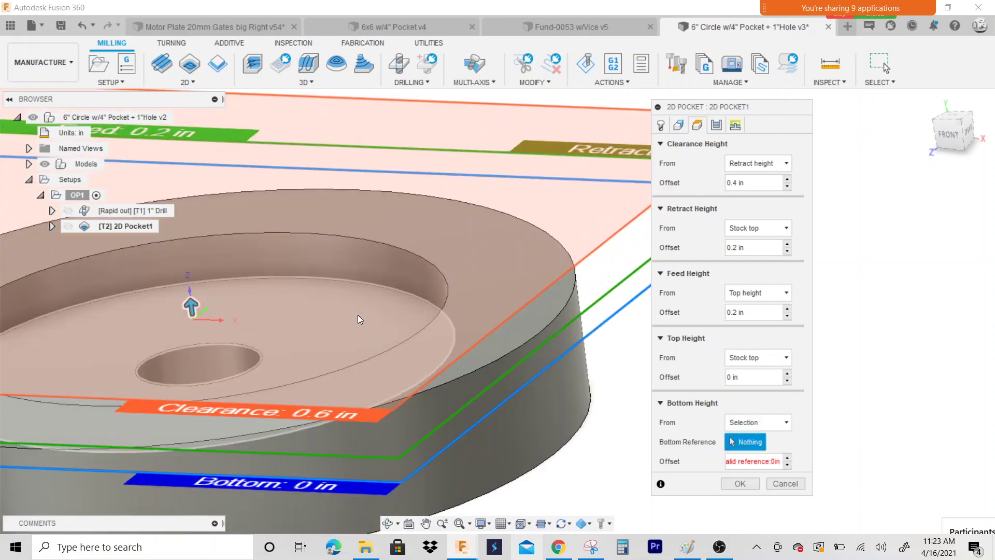
pyautogui.click(364, 309)
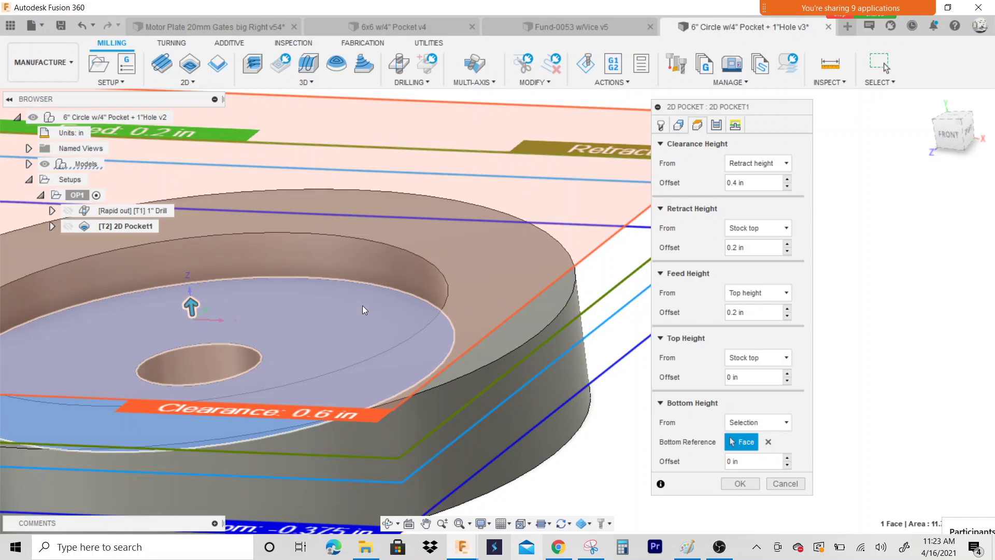
pyautogui.scroll(-5, 378, 279)
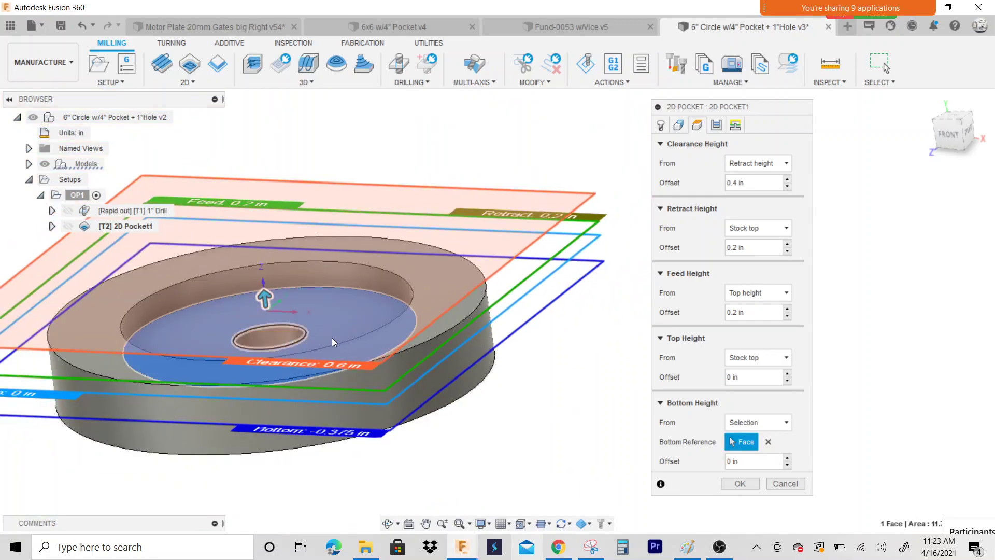
pyautogui.scroll(-5, 332, 337)
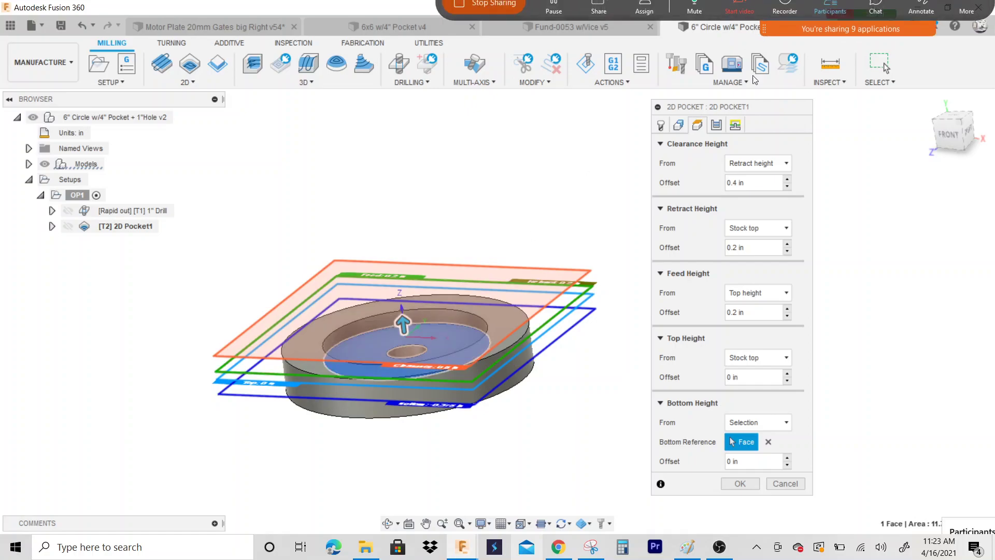
# Uncheck Stock to Leave in the Passes settings, keeping the 0.712 maximum stepover.
pyautogui.click(716, 126)
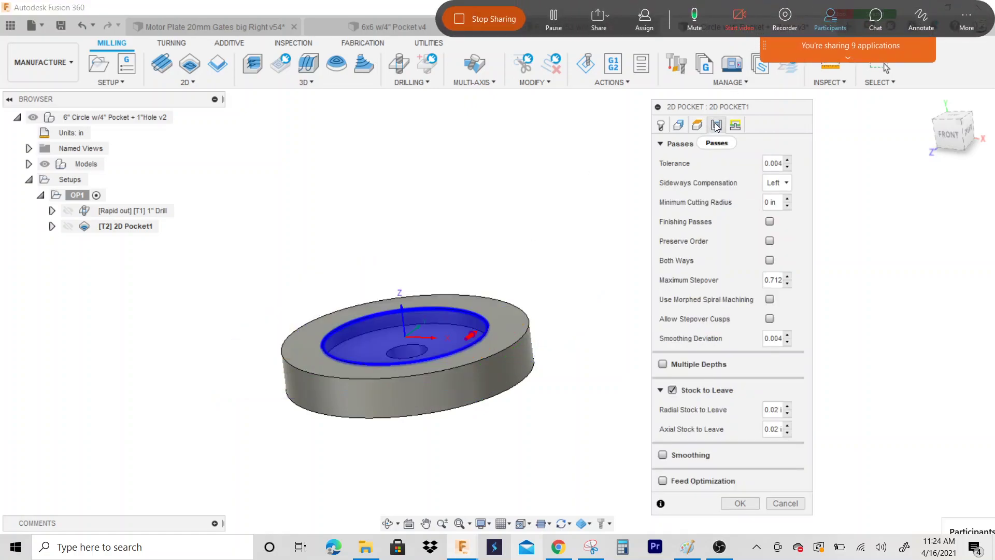
pyautogui.click(672, 390)
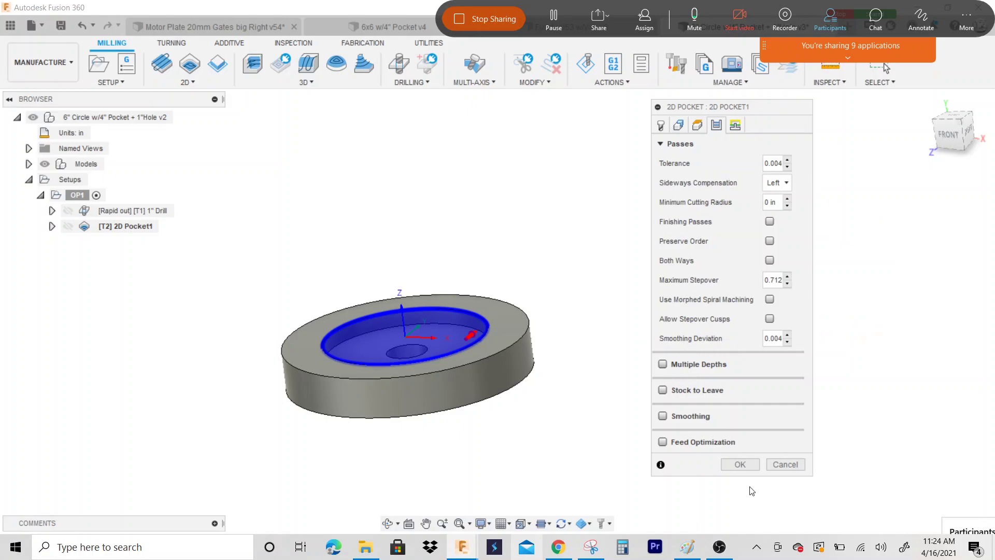
# Generate the 2D Pocket1 toolpath and tilt the view over the machined disc.
pyautogui.click(741, 462)
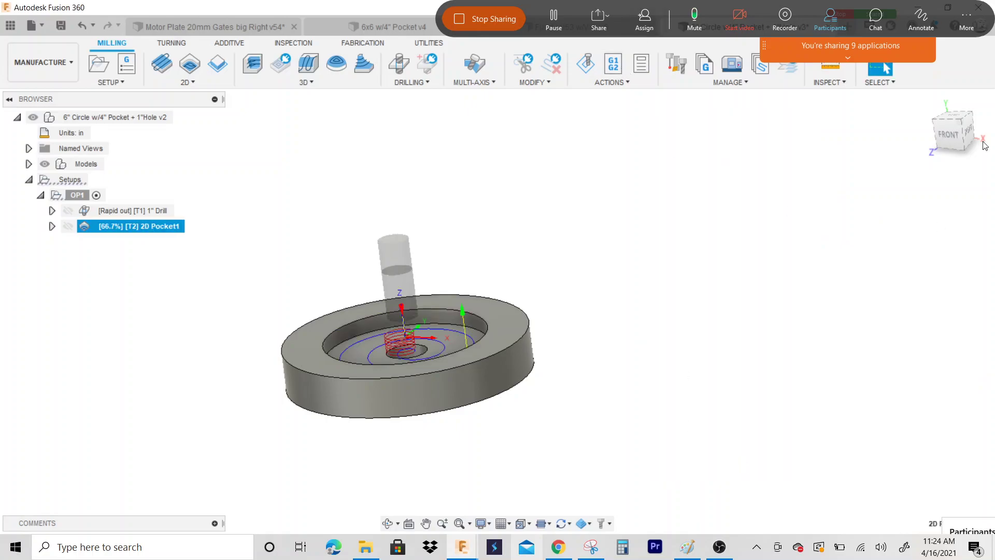
pyautogui.moveTo(981, 145); pyautogui.dragTo(662, 244)
pyautogui.scroll(2, 397, 348)
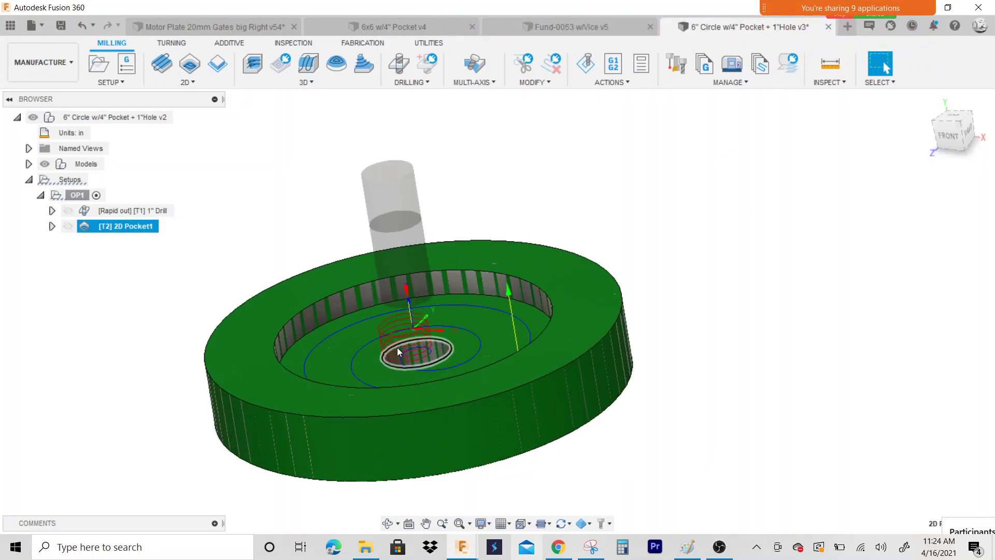
pyautogui.scroll(-2, 397, 347)
pyautogui.scroll(2, 412, 359)
pyautogui.scroll(2, 411, 359)
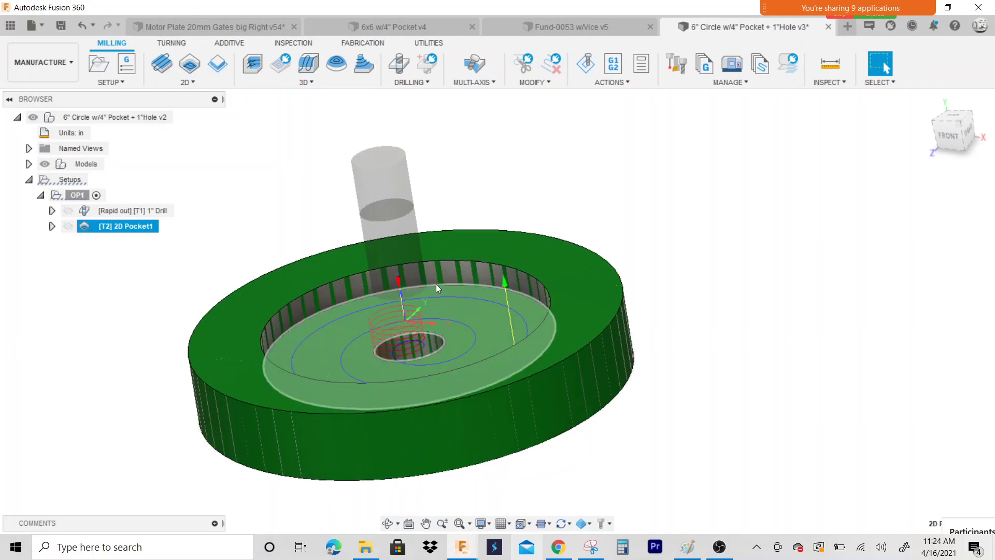
pyautogui.scroll(2, 389, 281)
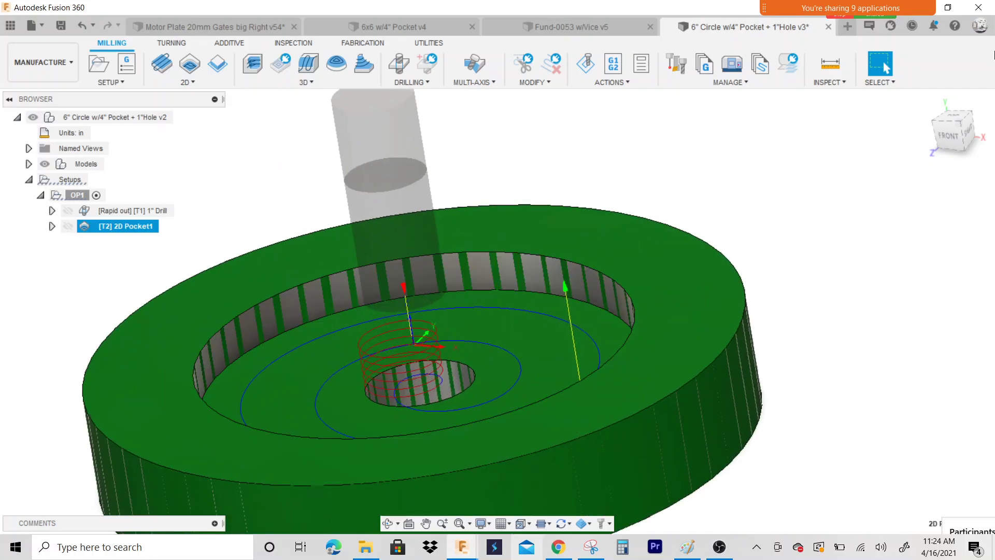
pyautogui.scroll(1, 361, 295)
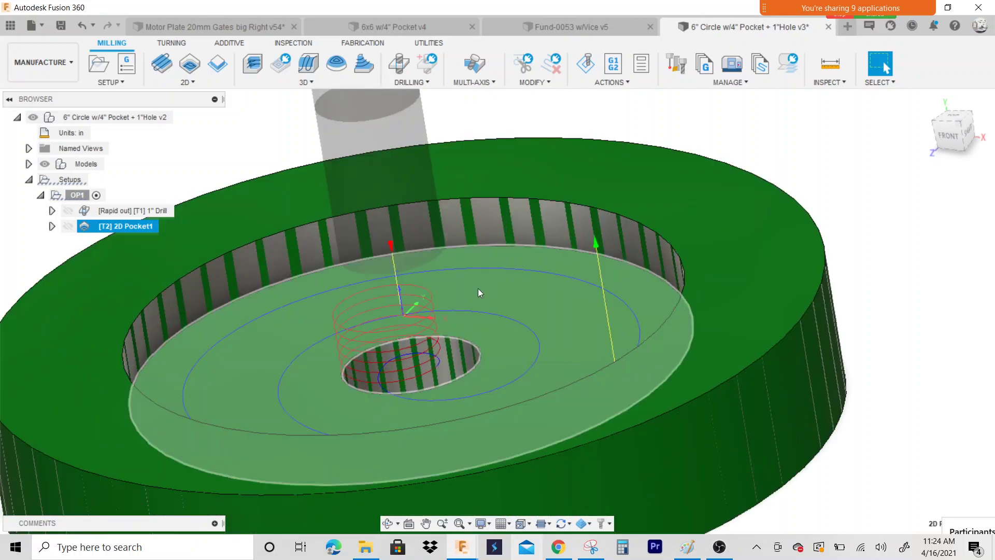
# Inspect the helical ramp and circling pocket toolpath from front and isometric views.
pyautogui.click(943, 134)
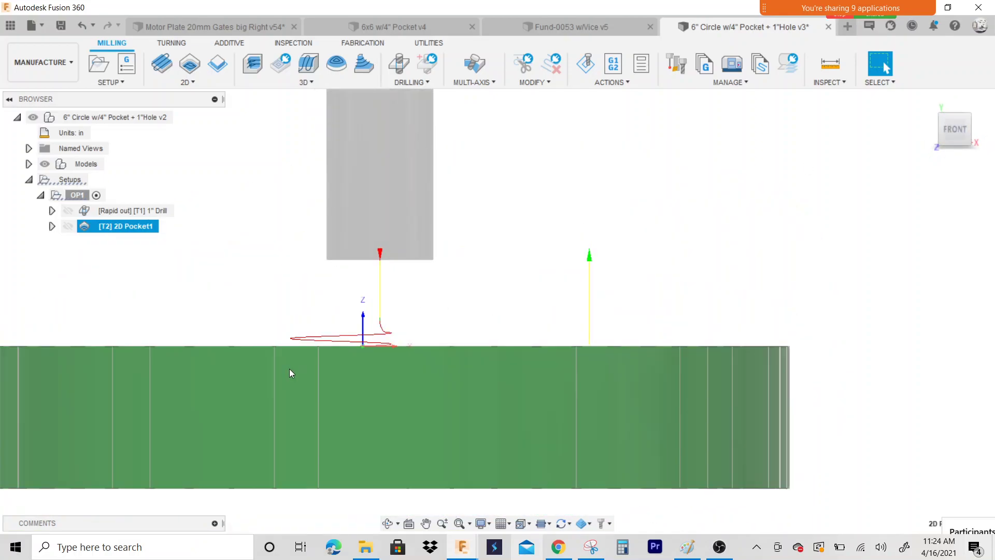
pyautogui.scroll(5, 309, 346)
pyautogui.scroll(-5, 433, 328)
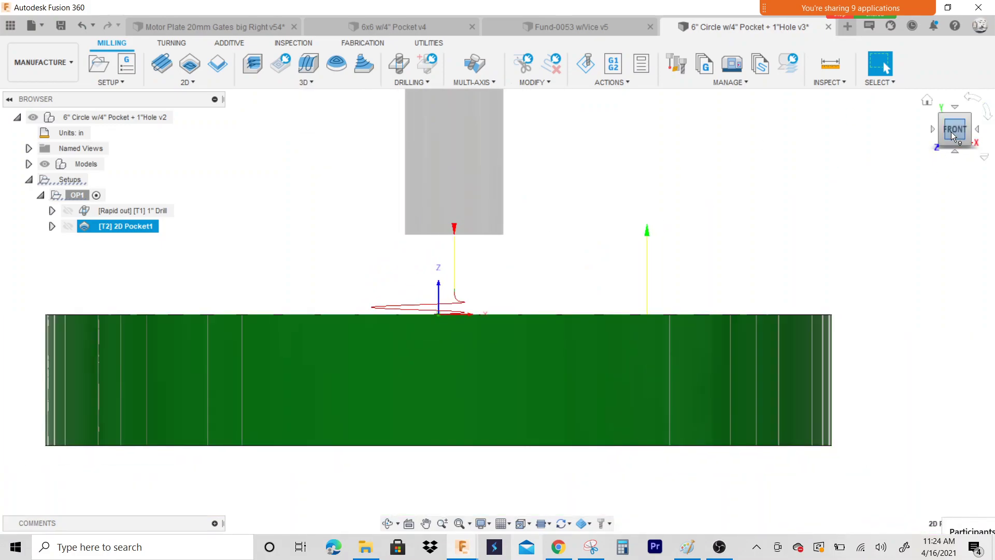
pyautogui.click(951, 135)
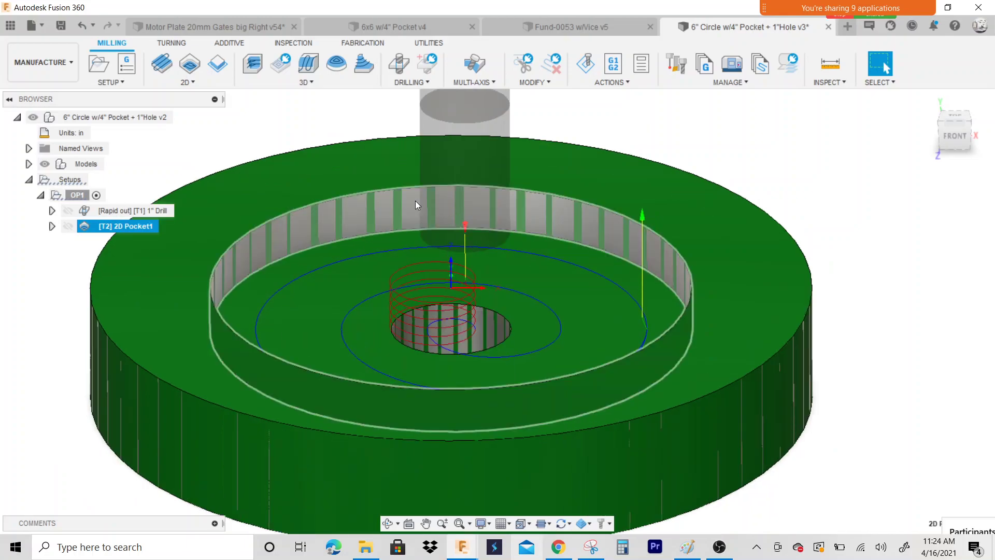
pyautogui.scroll(3, 377, 256)
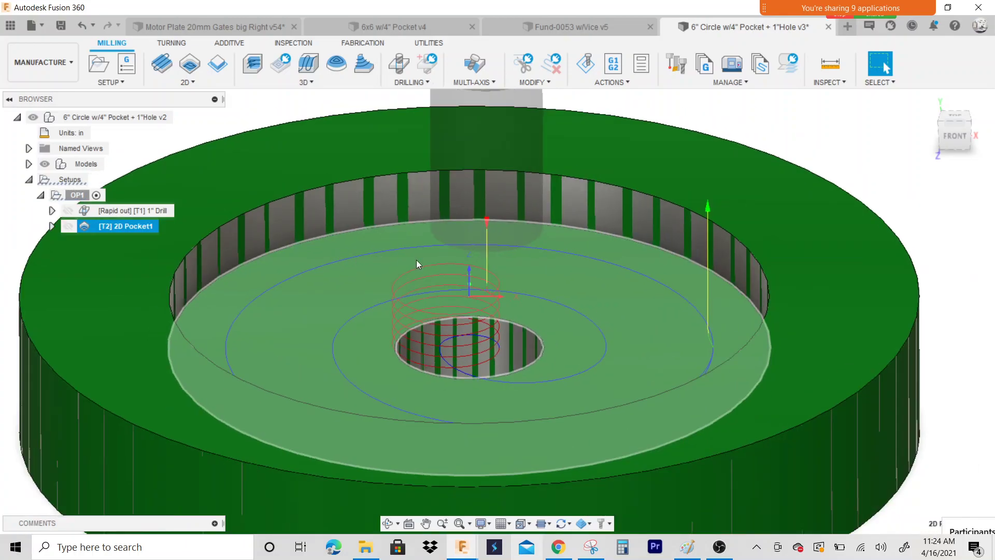
pyautogui.scroll(-2, 419, 262)
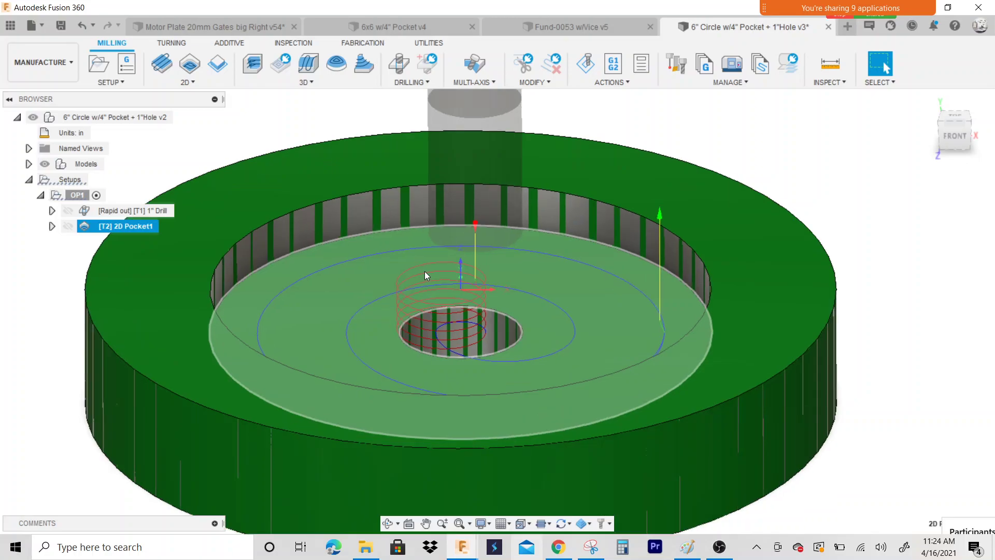
pyautogui.scroll(2, 424, 275)
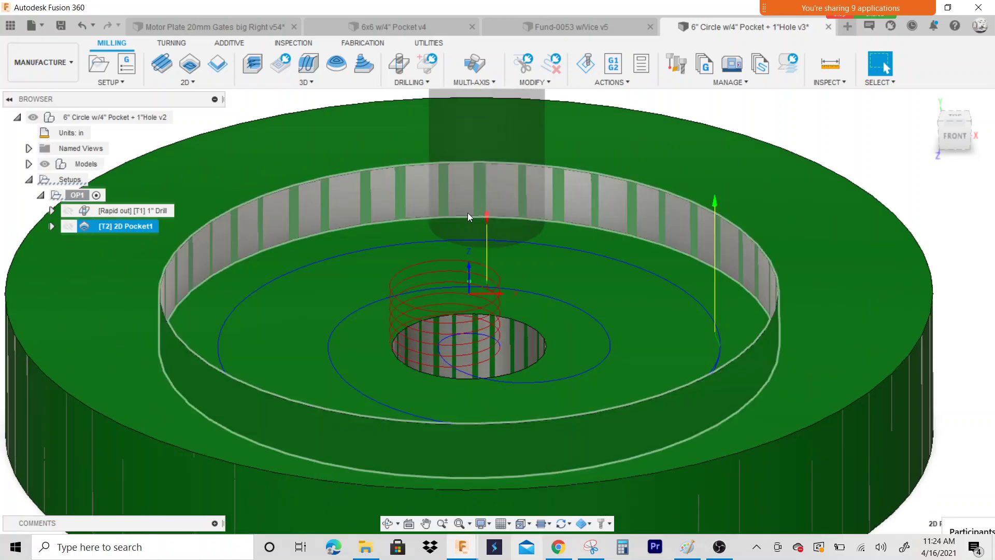
pyautogui.scroll(-2, 499, 306)
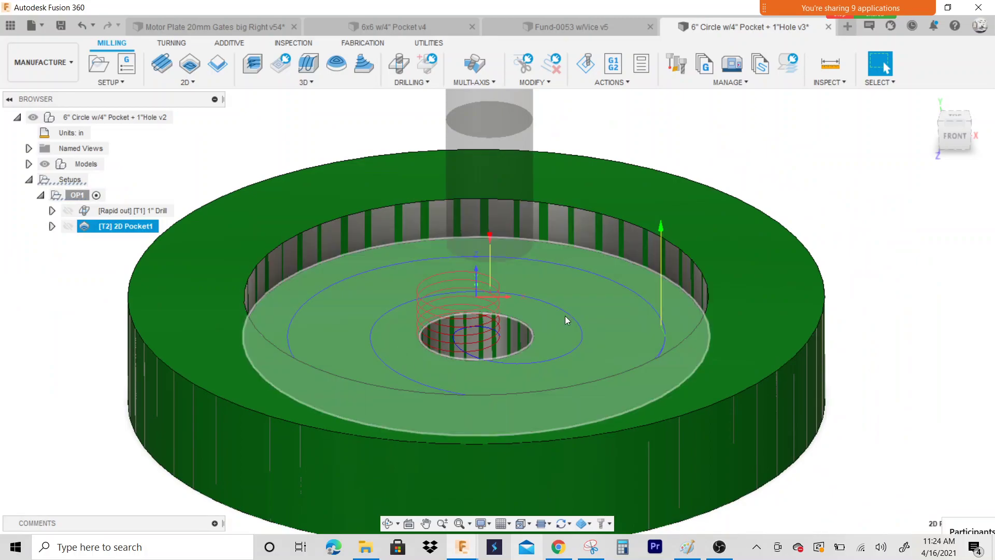
pyautogui.moveTo(947, 138); pyautogui.dragTo(941, 146)
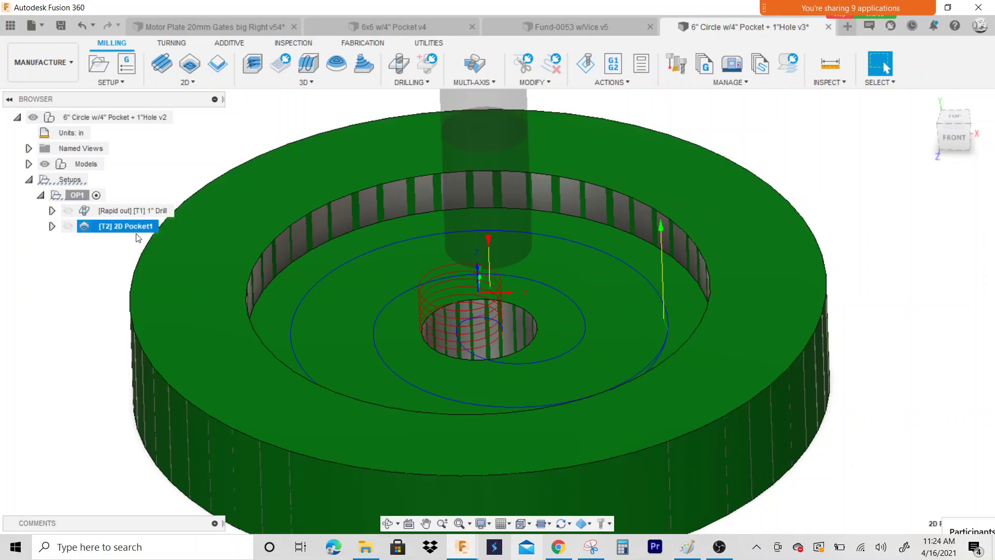
# Reopen 2D Pocket1 for editing and bring up its Linking settings.
pyautogui.rightClick(118, 227)
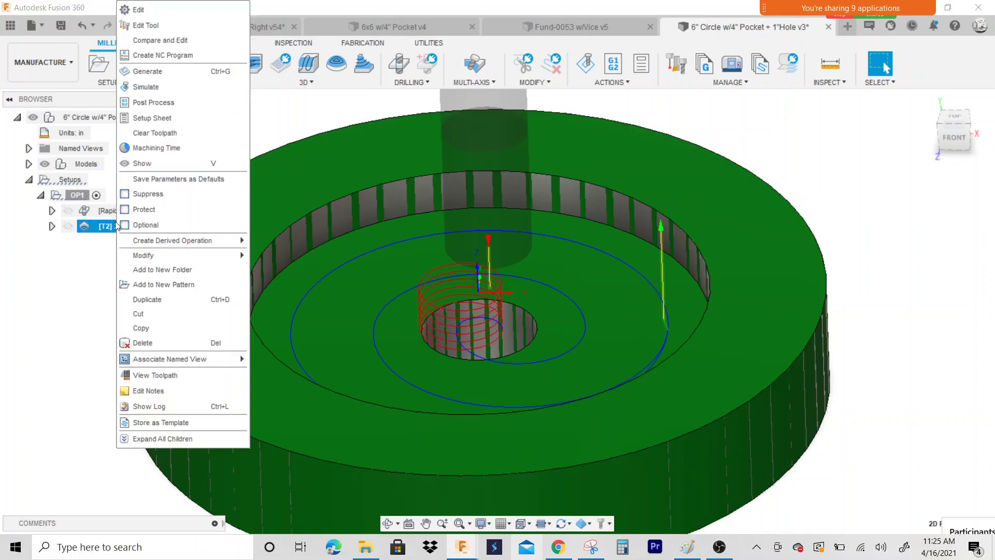
pyautogui.click(162, 7)
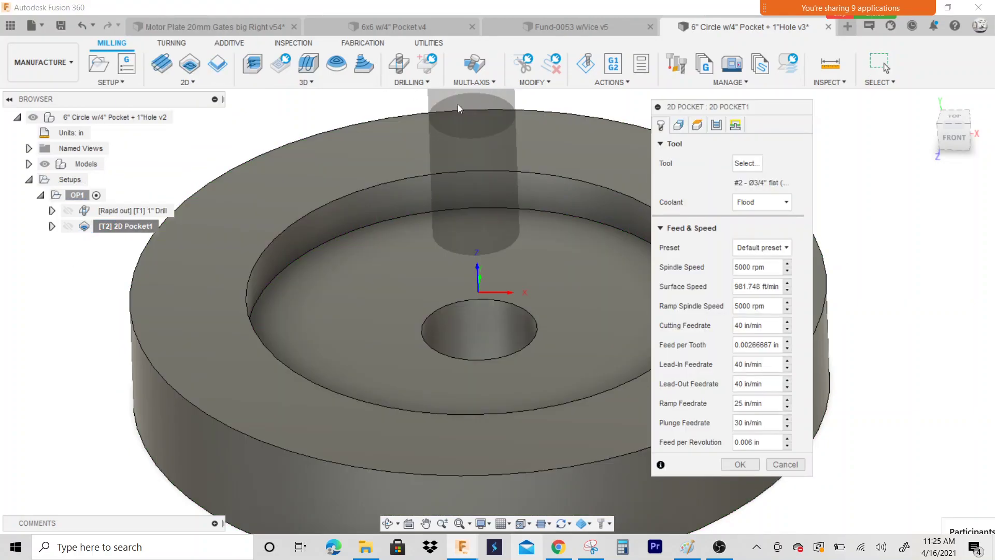
pyautogui.click(735, 125)
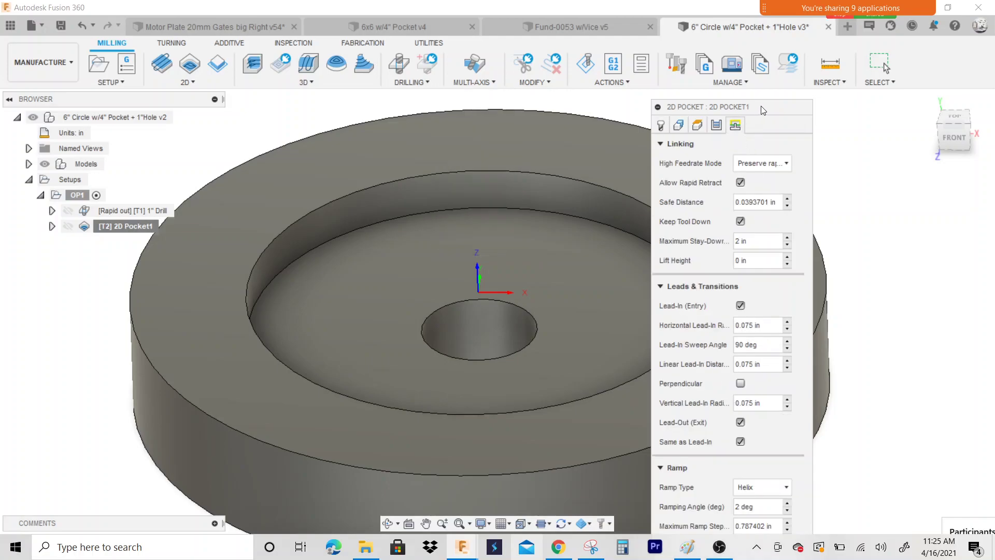
pyautogui.moveTo(762, 110); pyautogui.dragTo(847, 28)
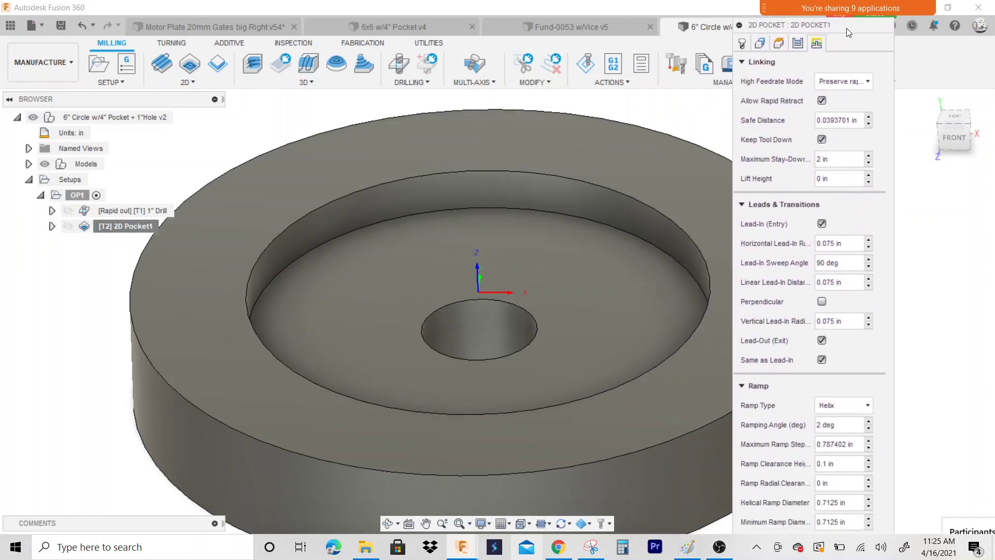
# Change the ramp type to plunge at a predrill point in the centre hole and regenerate.
pyautogui.click(833, 410)
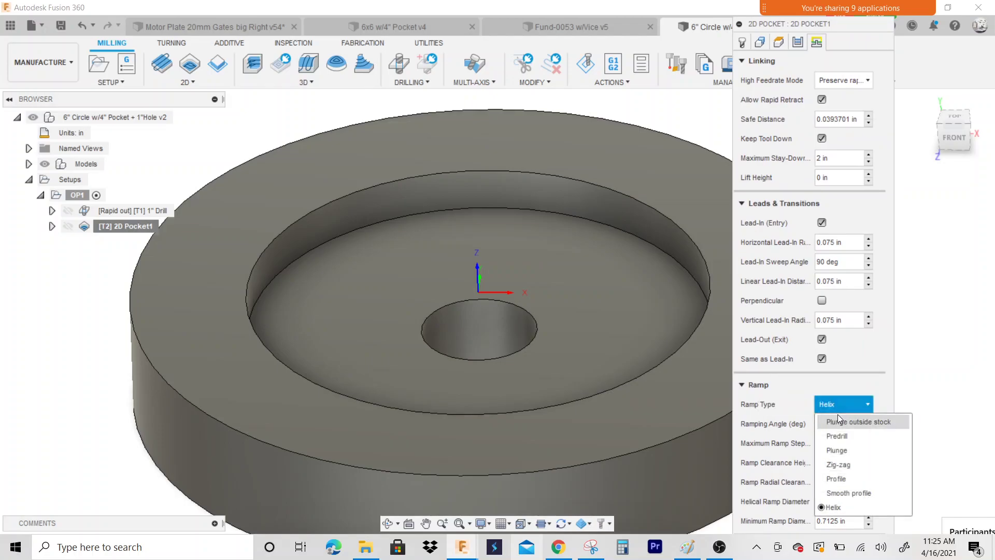
pyautogui.click(843, 450)
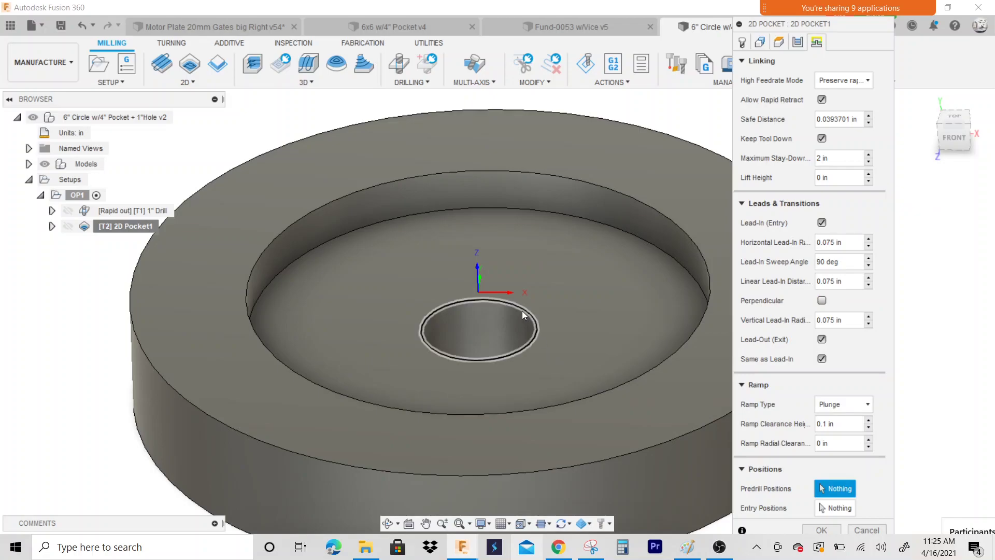
pyautogui.click(521, 310)
pyautogui.scroll(4, 470, 322)
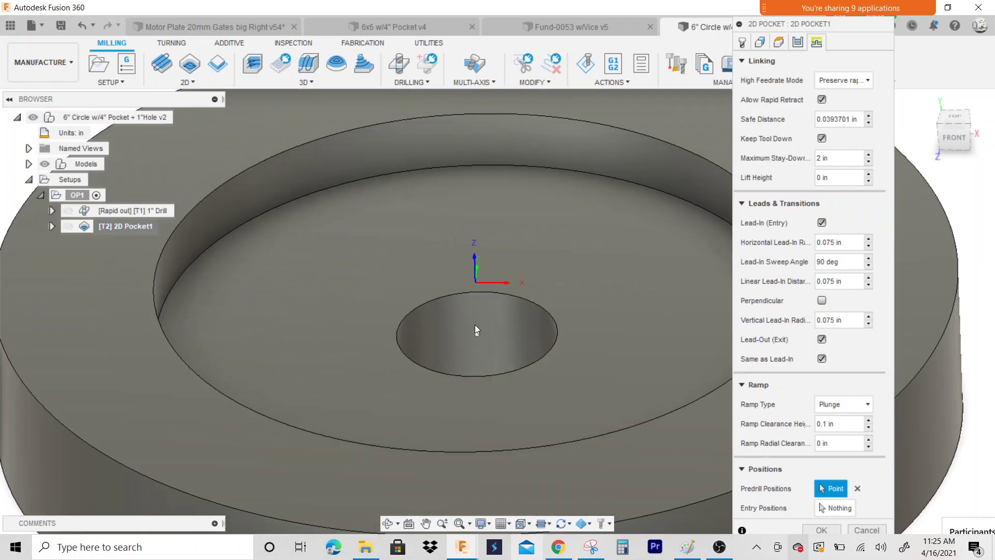
pyautogui.scroll(-2, 455, 291)
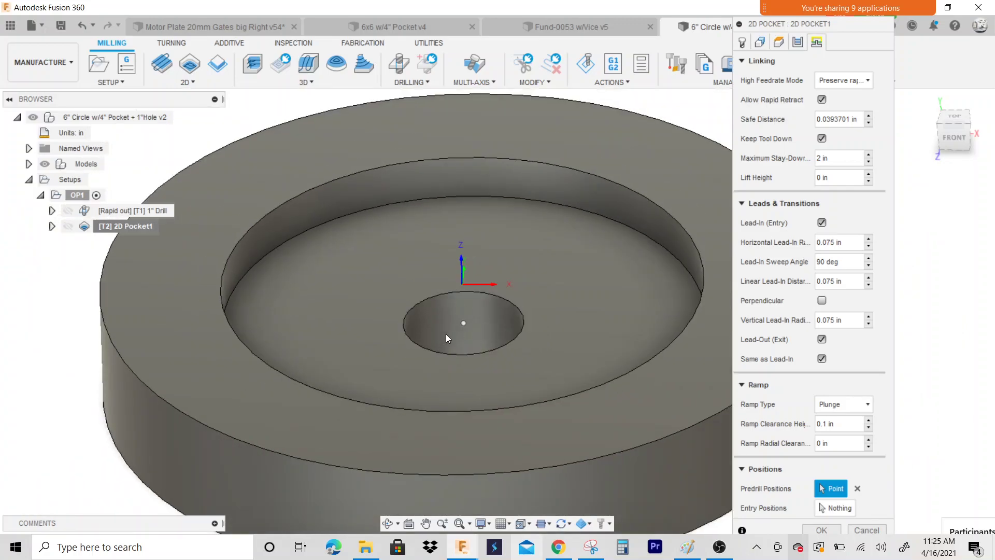
pyautogui.scroll(-4, 465, 312)
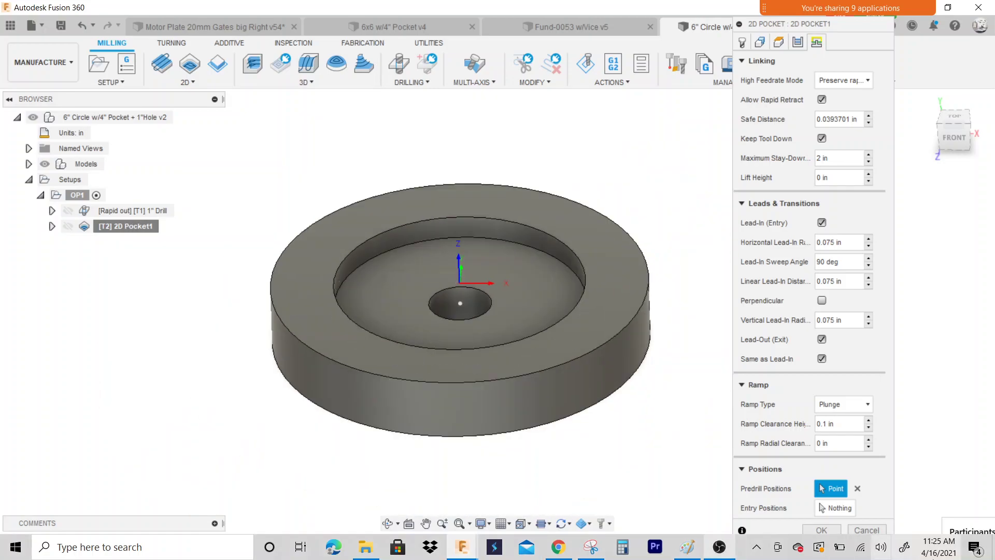
pyautogui.click(821, 530)
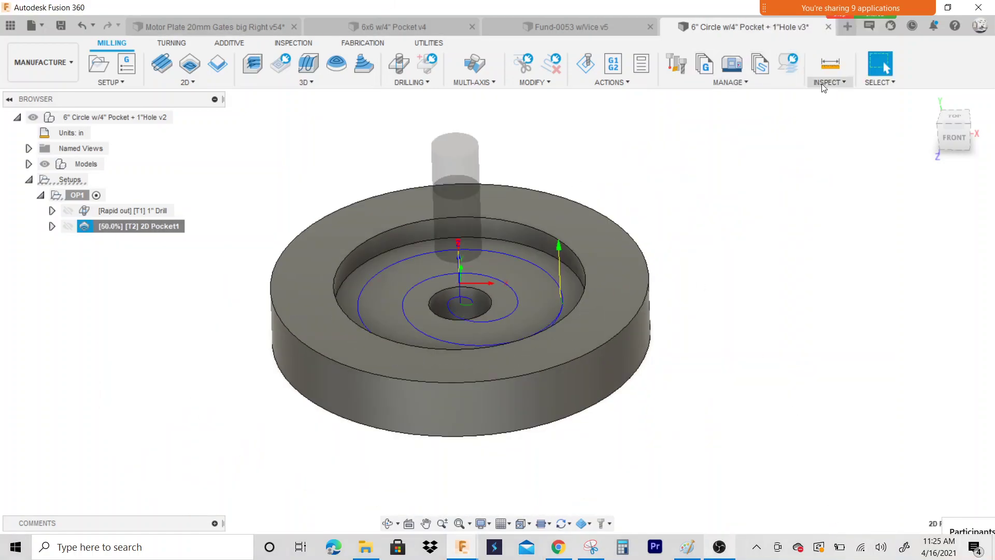
pyautogui.moveTo(944, 135)
pyautogui.mouseDown()
pyautogui.moveTo(974, 118)
pyautogui.moveTo(958, 133)
pyautogui.mouseUp()
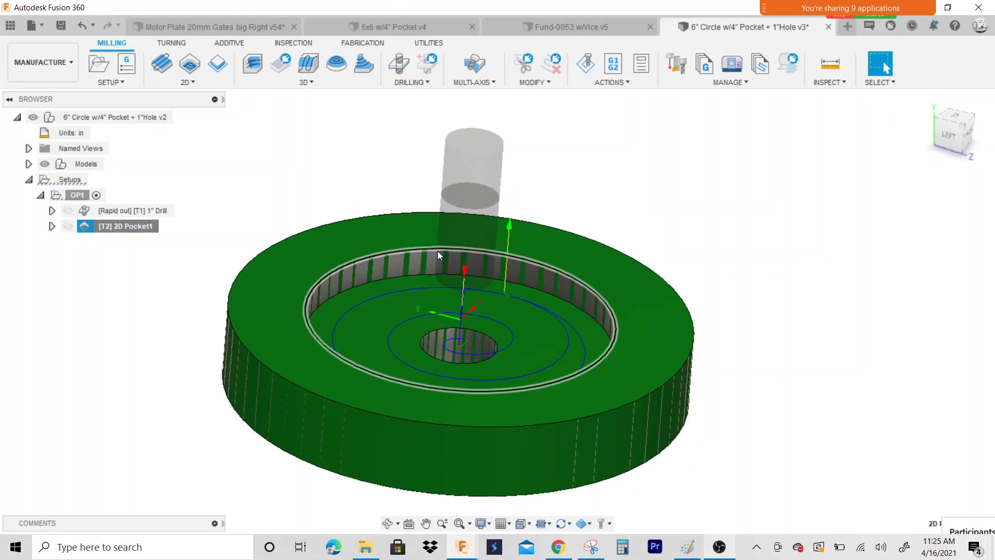
pyautogui.scroll(3, 438, 251)
pyautogui.scroll(6, 520, 354)
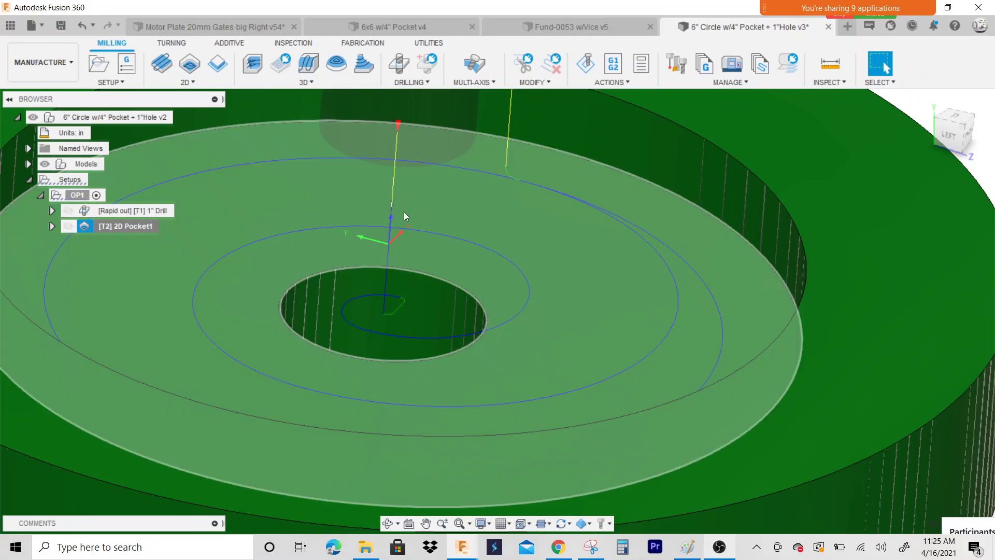
pyautogui.press('F6')
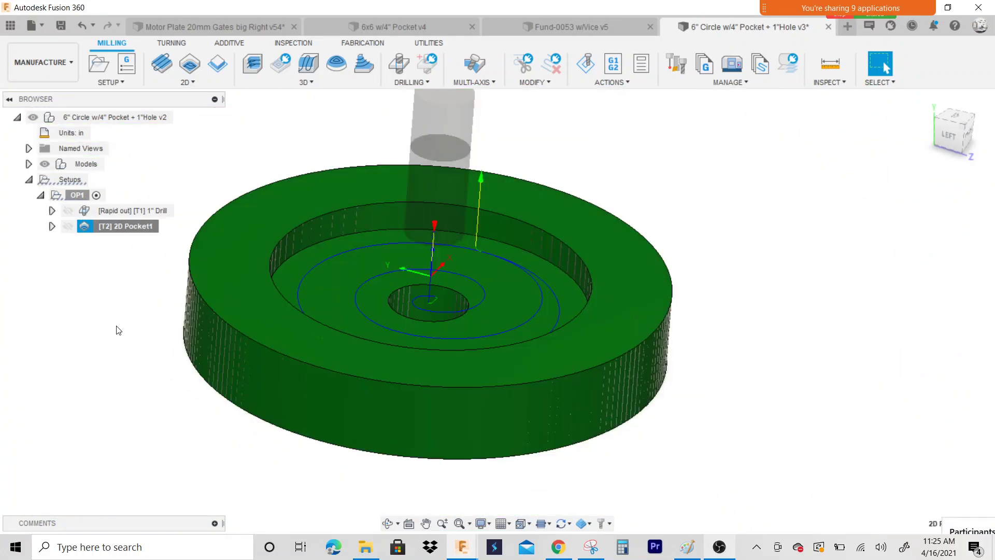
# Simulate [T2] 2D Pocket1 and play it, adjusting playback speed as the pocket is cleared.
pyautogui.rightClick(126, 224)
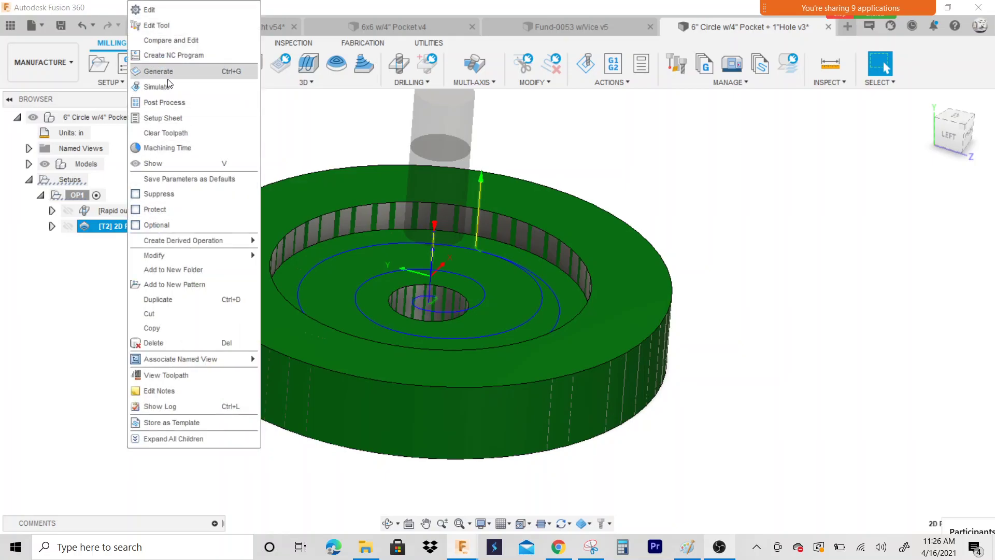
pyautogui.click(168, 87)
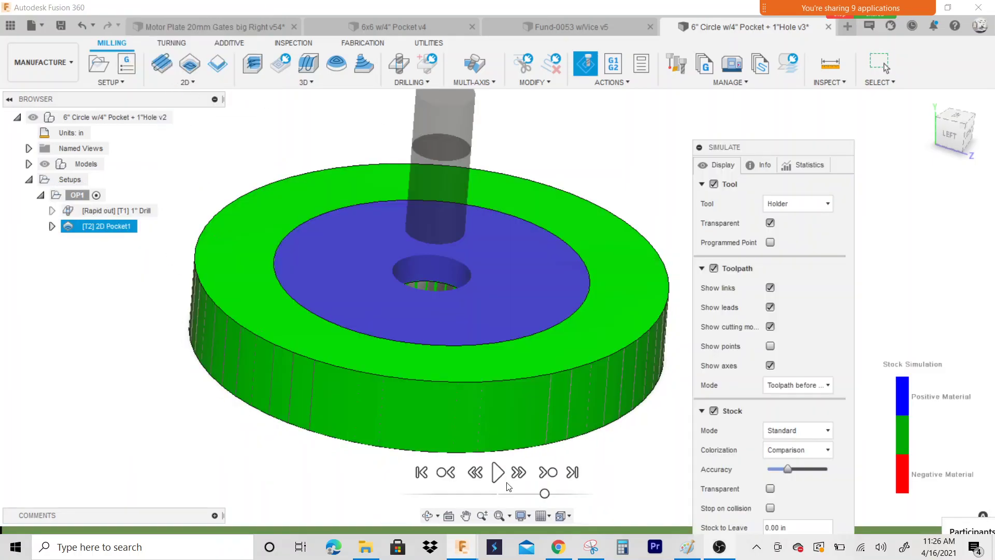
pyautogui.click(497, 473)
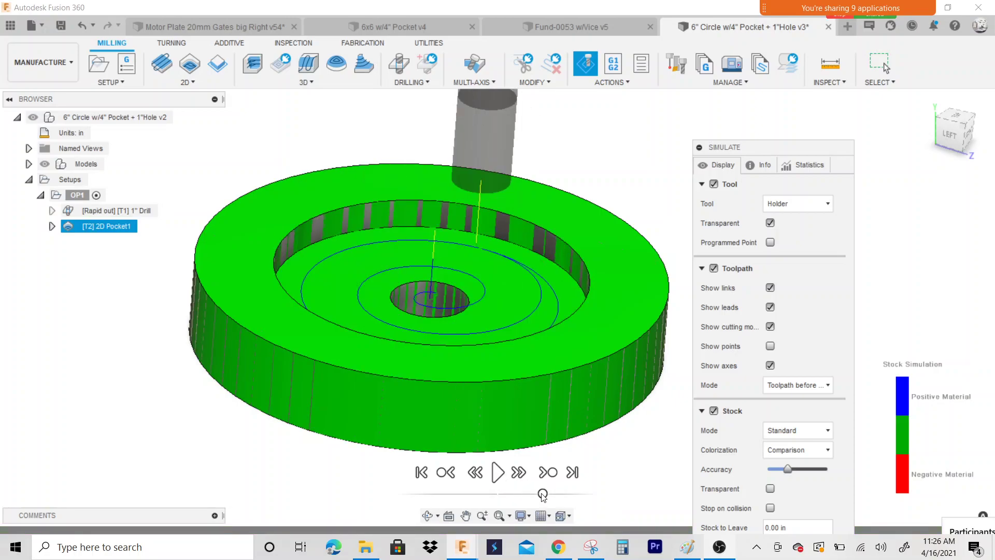
pyautogui.moveTo(542, 494); pyautogui.dragTo(517, 494)
pyautogui.click(497, 472)
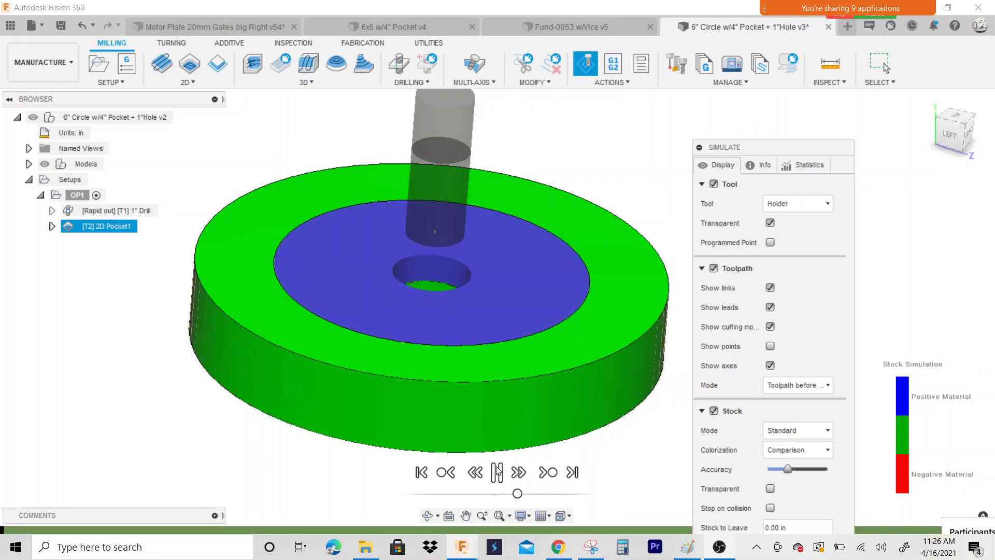
pyautogui.moveTo(517, 494); pyautogui.dragTo(525, 495)
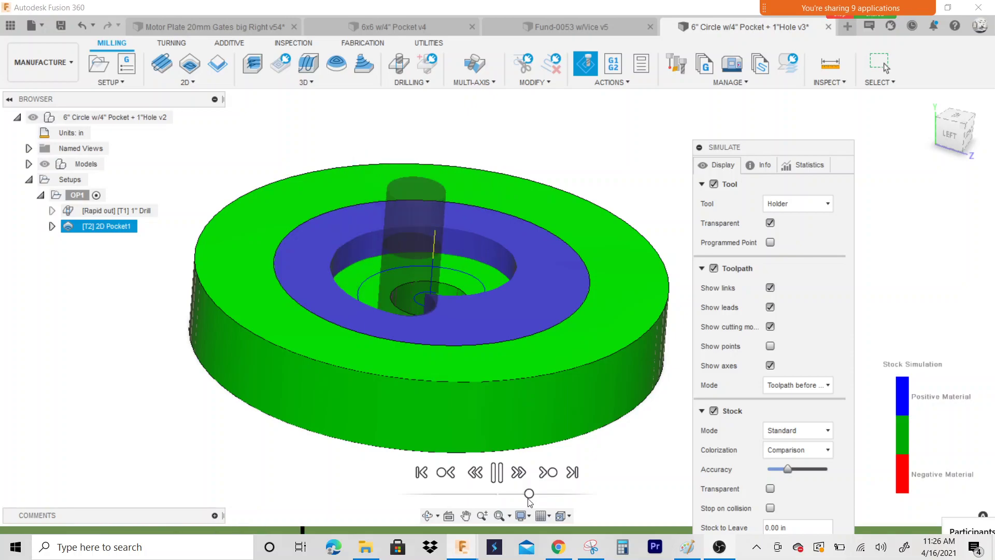
pyautogui.moveTo(529, 495); pyautogui.dragTo(542, 495)
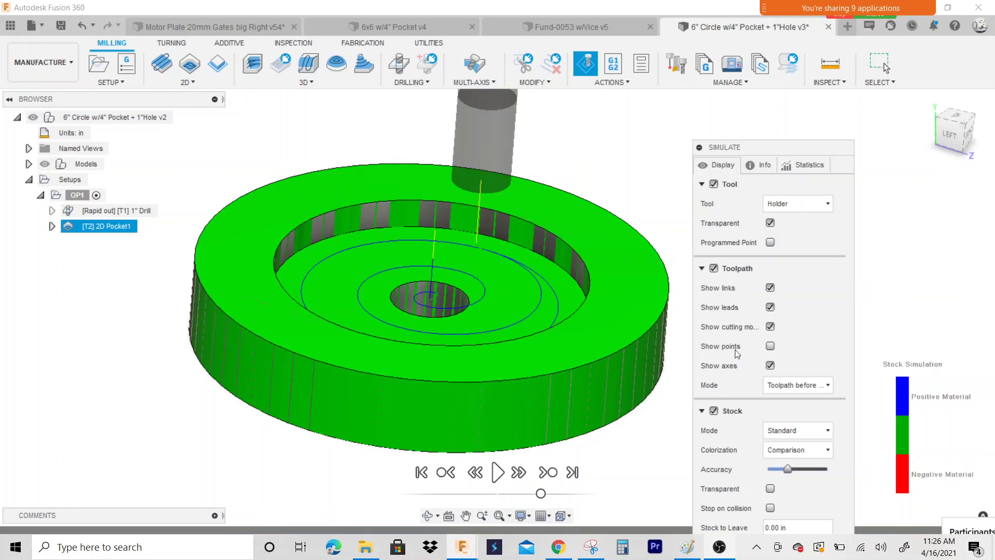
pyautogui.moveTo(760, 148); pyautogui.dragTo(733, 37)
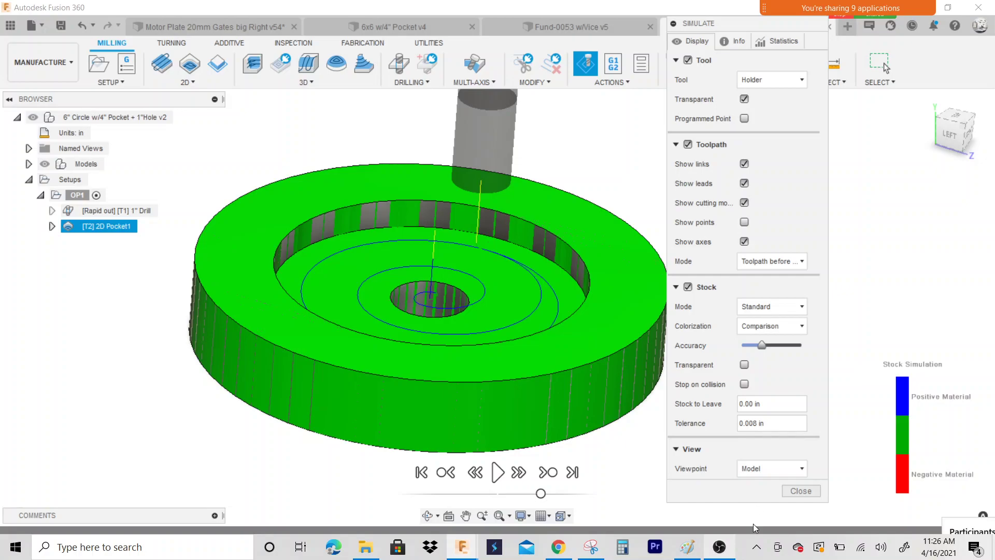
# Close the simulation and rename 2D Pocket1 to 4" pOCKET.
pyautogui.click(800, 490)
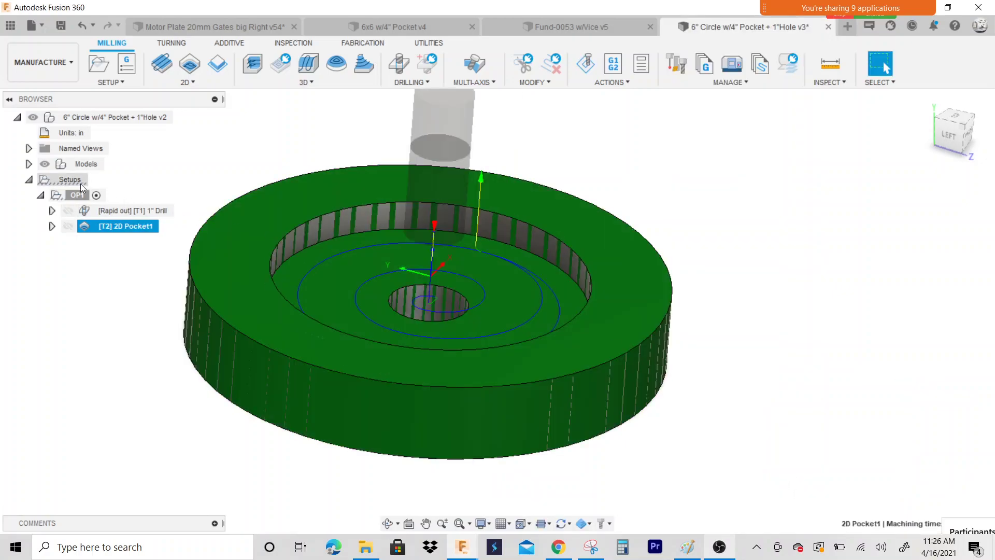
pyautogui.click(129, 226)
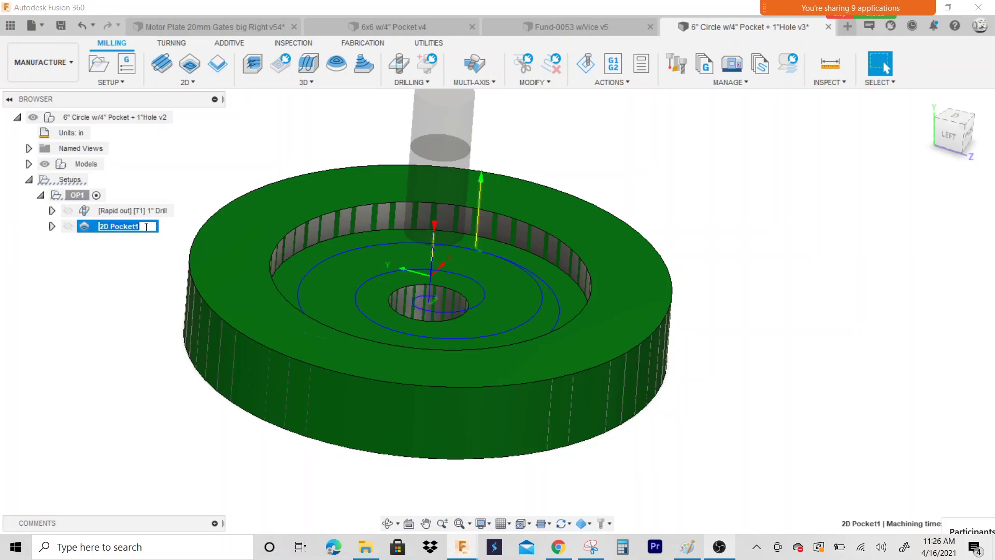
pyautogui.write('4" pOCKET')
pyautogui.press('Return')
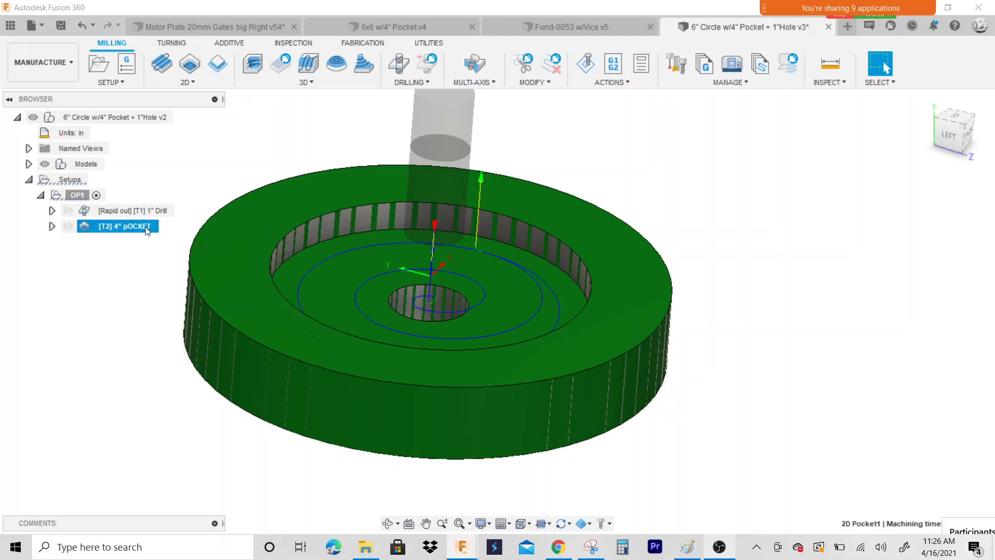
# Leave the 1" Drill operation's name unchanged and select the OP1 setup.
pyautogui.click(159, 212)
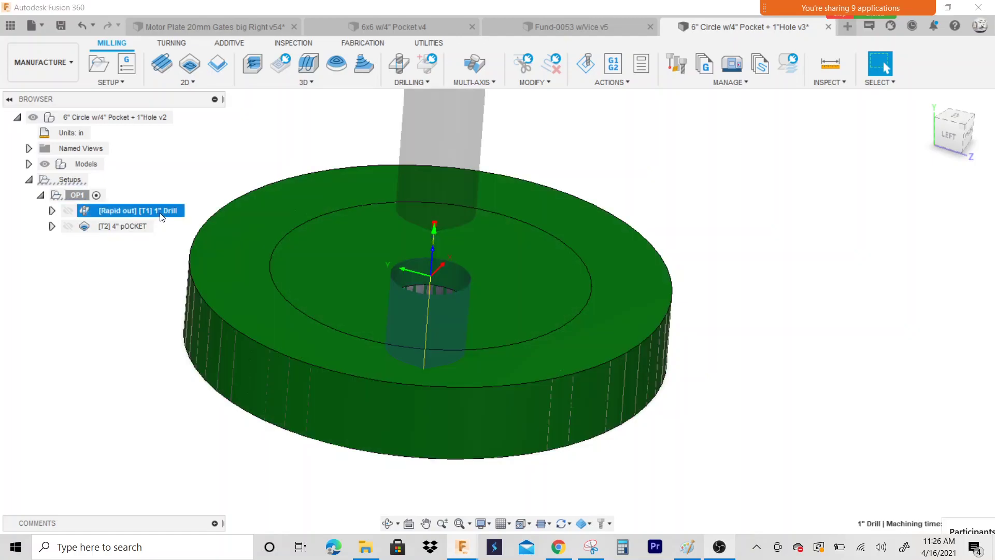
pyautogui.click(161, 212)
pyautogui.click(182, 185)
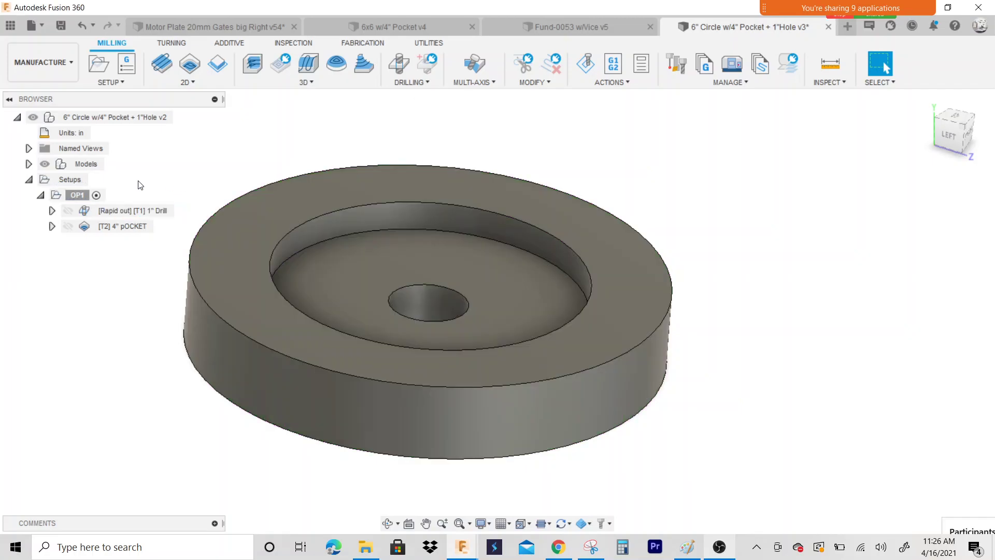
pyautogui.click(78, 195)
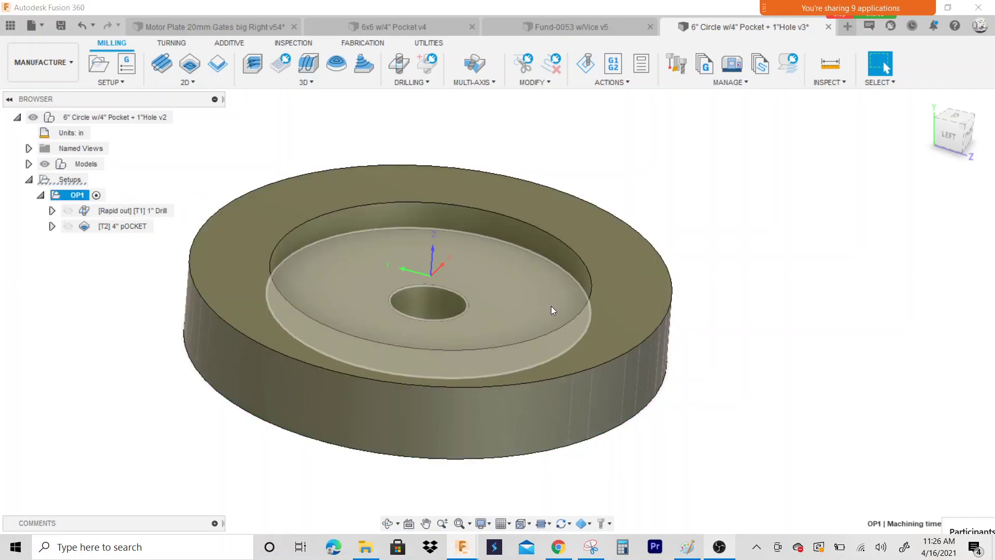
pyautogui.rightClick(74, 201)
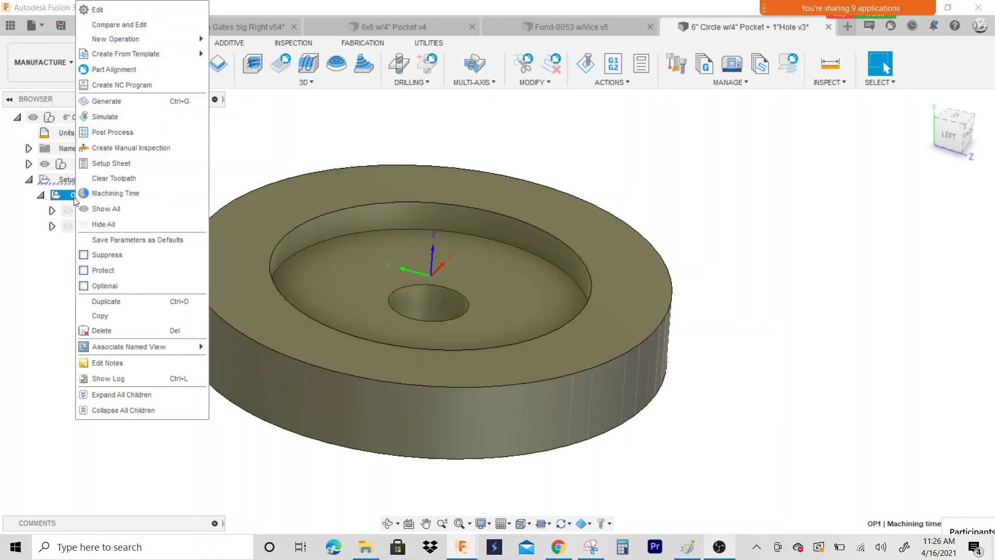
pyautogui.click(128, 115)
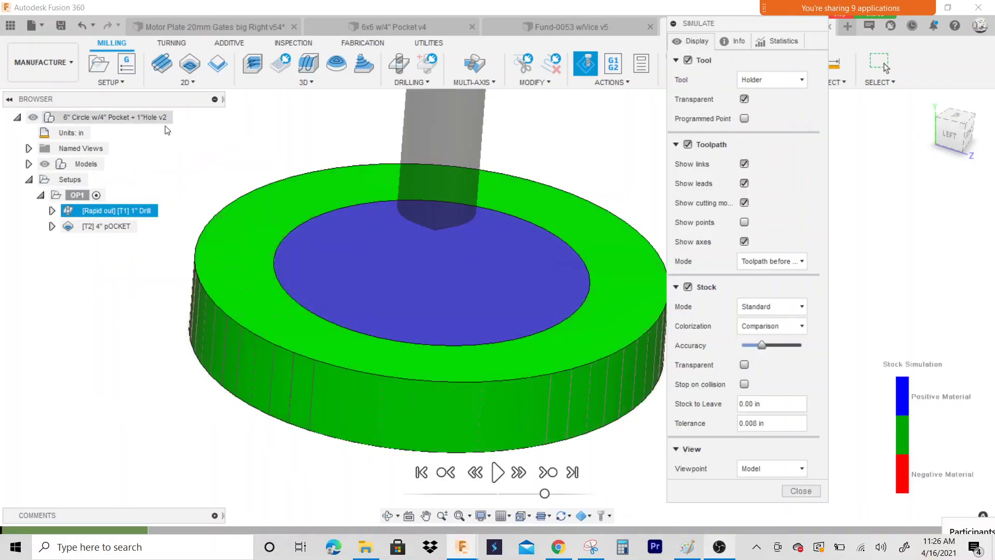
pyautogui.click(497, 472)
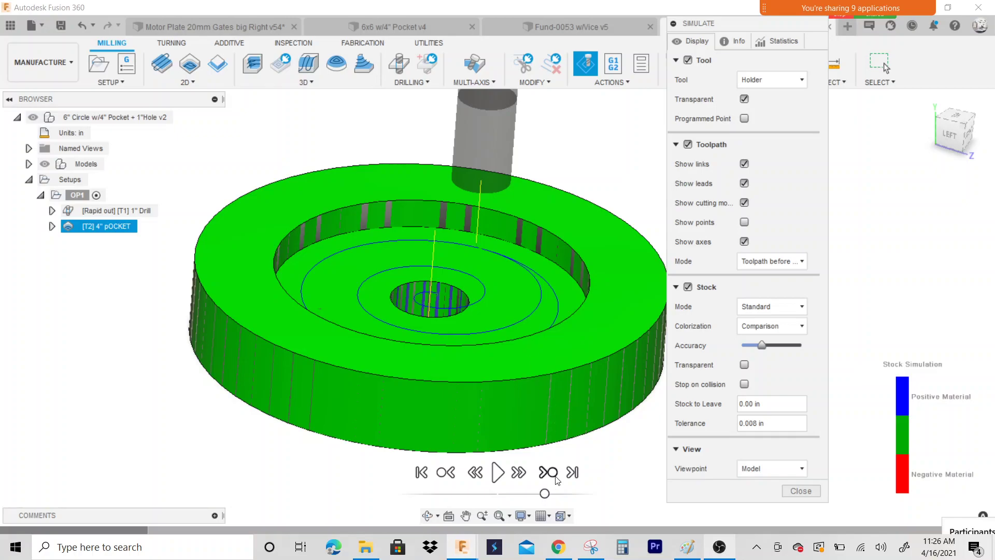
pyautogui.moveTo(544, 493); pyautogui.dragTo(510, 494)
pyautogui.click(498, 474)
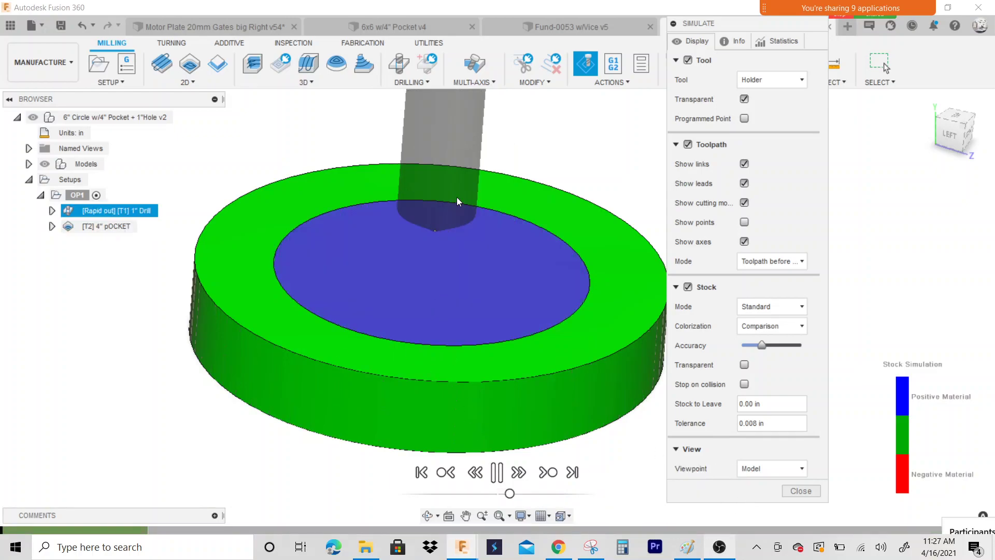
pyautogui.moveTo(949, 134); pyautogui.dragTo(952, 136)
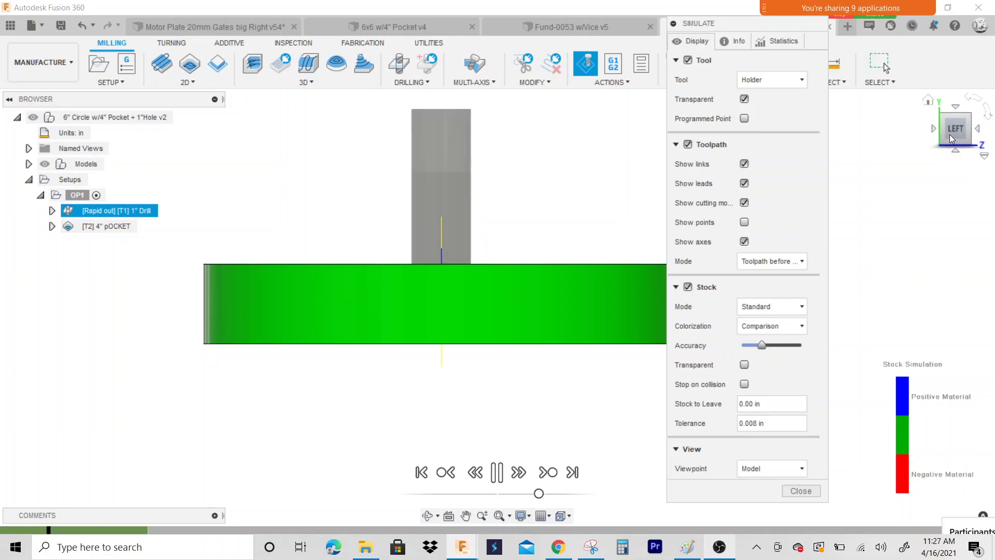
pyautogui.click(955, 150)
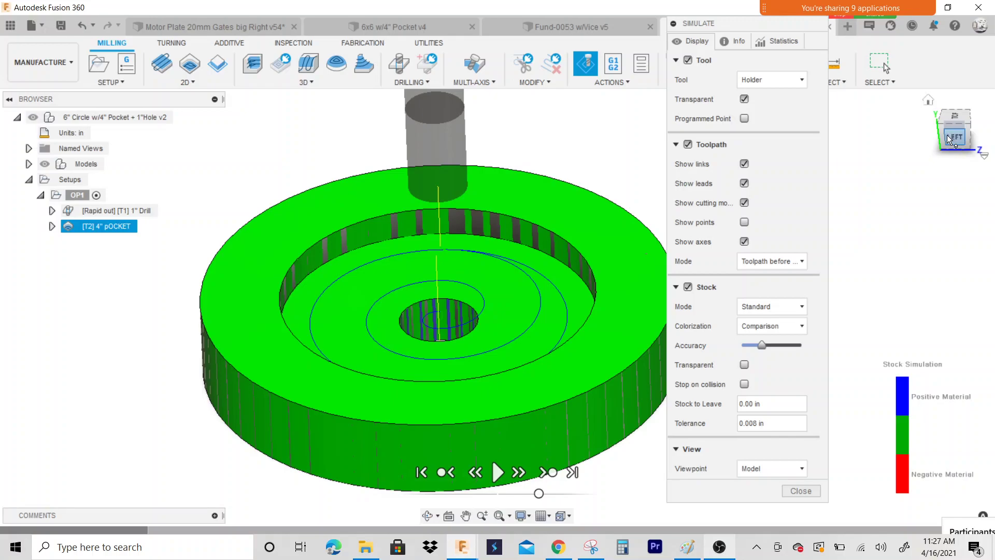
pyautogui.click(801, 491)
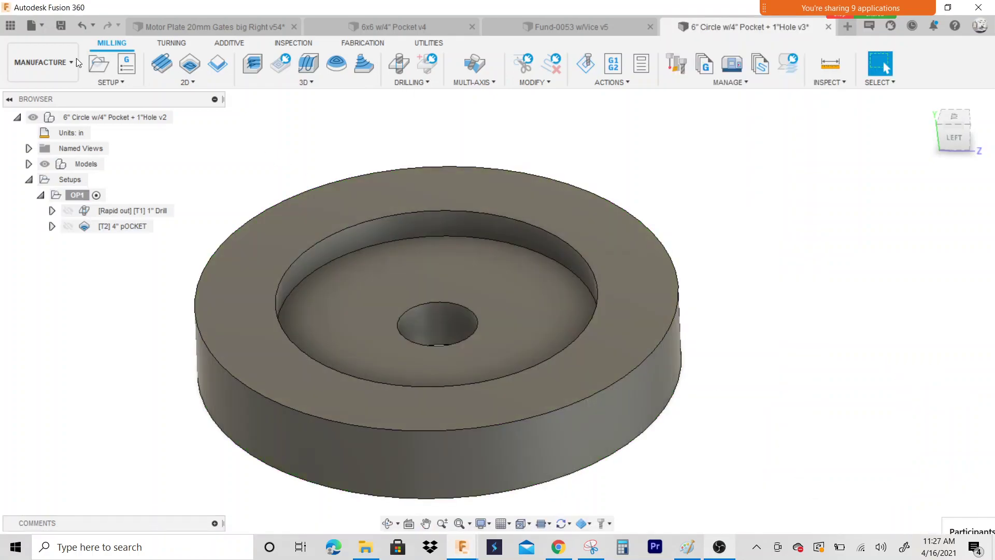
# Save a new version of the design and bring up OP1's machining time estimate.
pyautogui.click(58, 28)
pyautogui.click(489, 292)
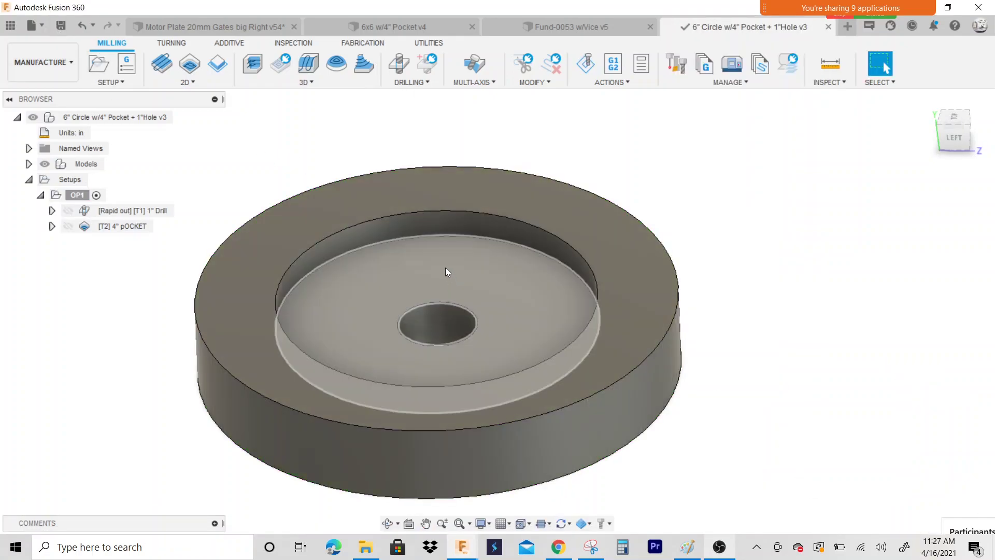
pyautogui.rightClick(82, 197)
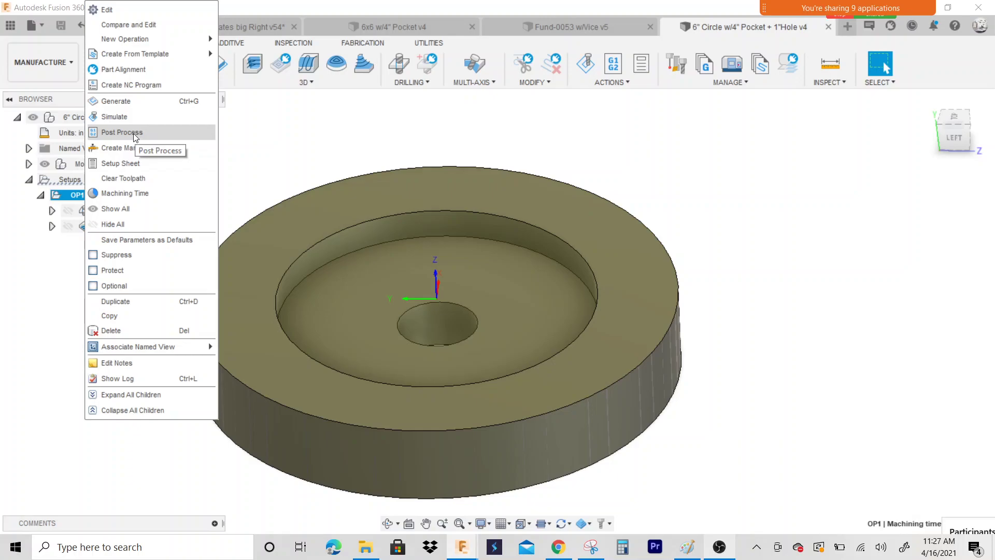
pyautogui.click(133, 193)
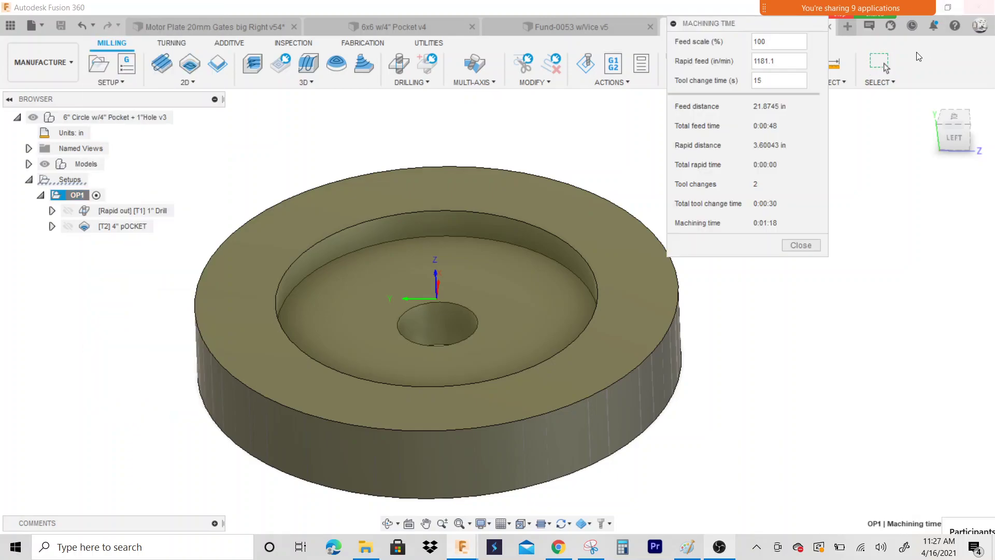
# Review the 0:01:18 machining time estimate, close it and zoom out on the part.
pyautogui.moveTo(736, 21); pyautogui.dragTo(744, 95)
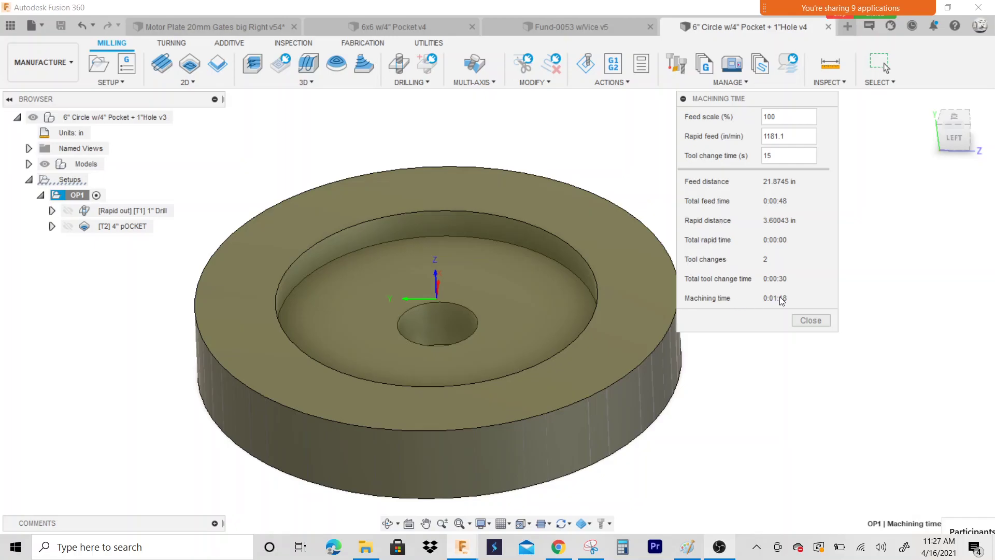
pyautogui.click(818, 320)
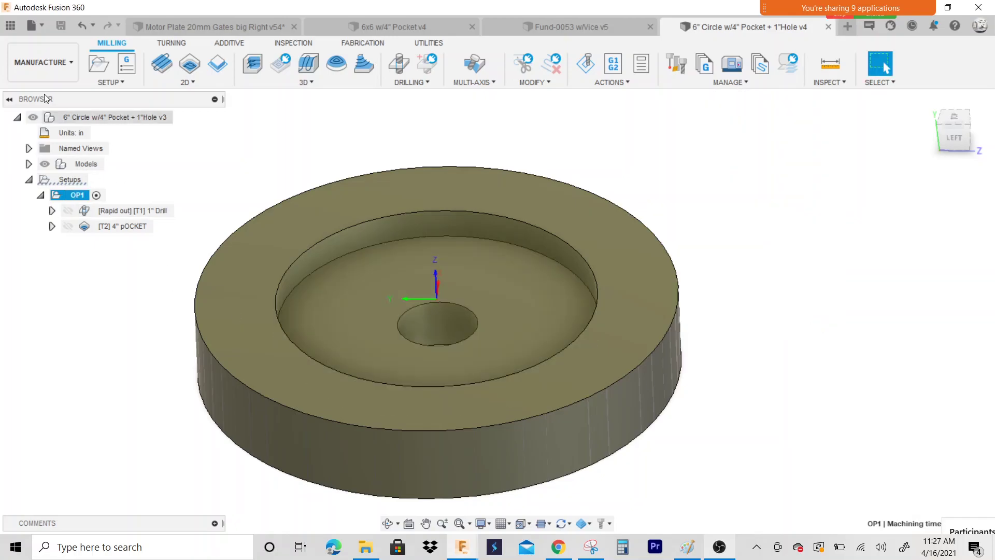
pyautogui.scroll(-1, 759, 195)
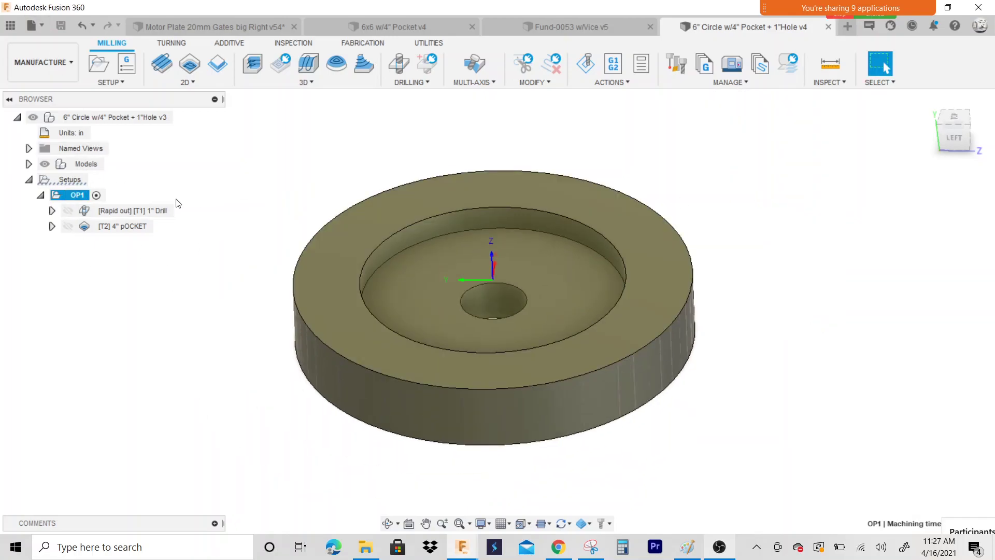
# Start posting OP1 and filter the post library to Milling posts from Haas Automation.
pyautogui.rightClick(77, 198)
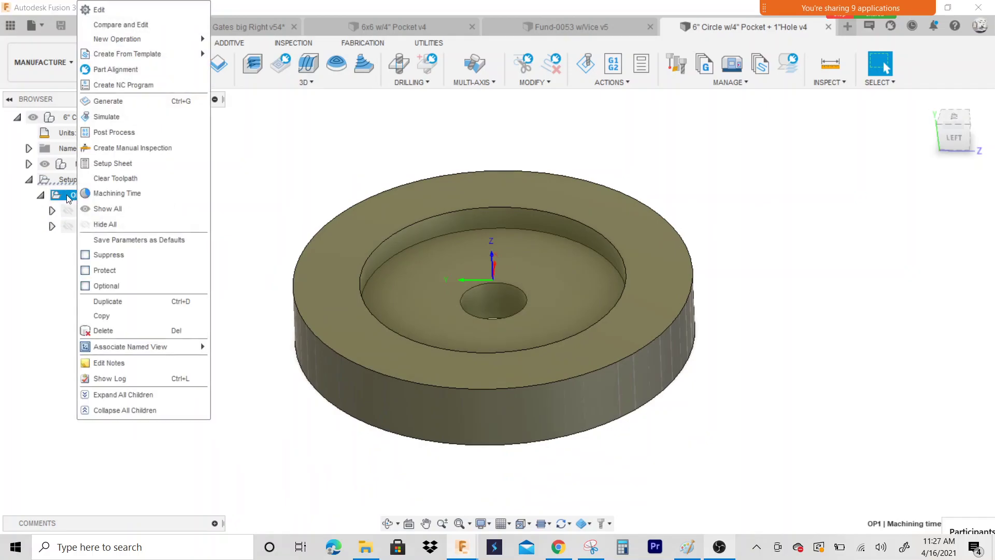
pyautogui.click(121, 133)
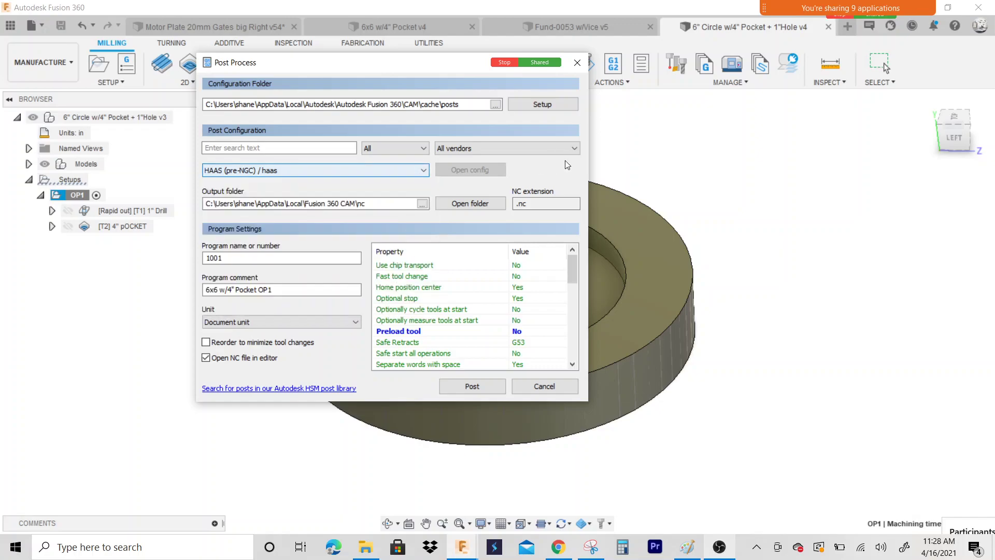
pyautogui.click(561, 148)
pyautogui.scroll(-4, 481, 363)
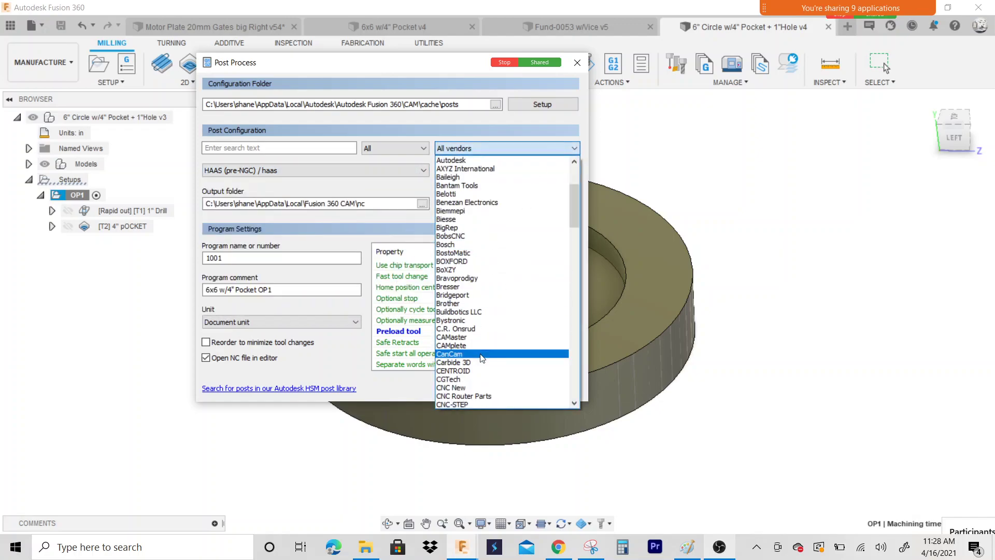
pyautogui.scroll(4, 481, 357)
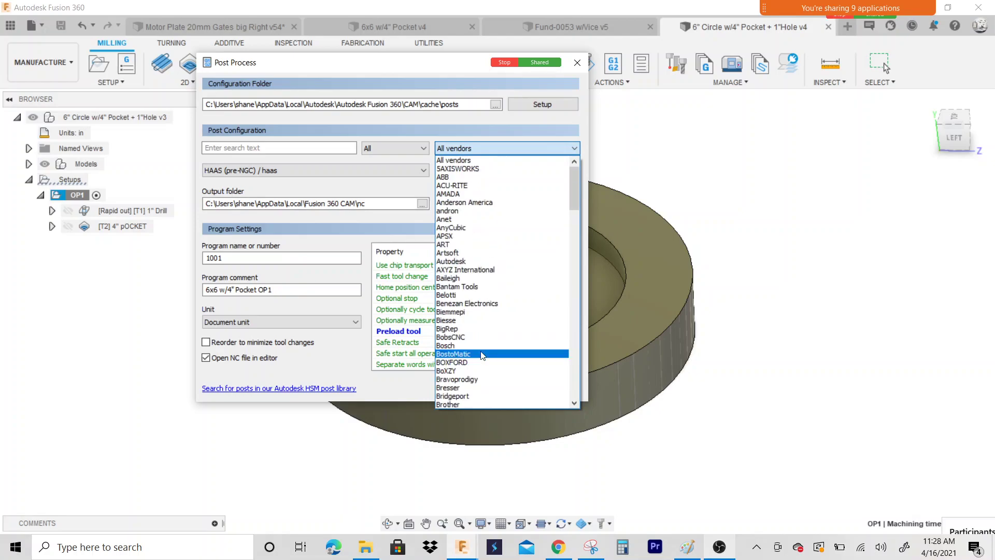
pyautogui.click(412, 147)
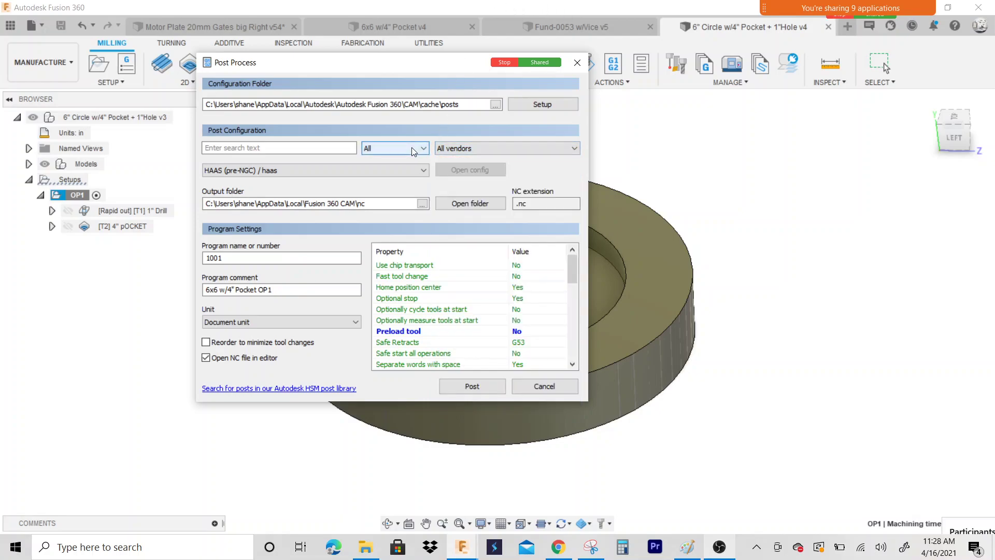
pyautogui.click(412, 148)
pyautogui.click(389, 169)
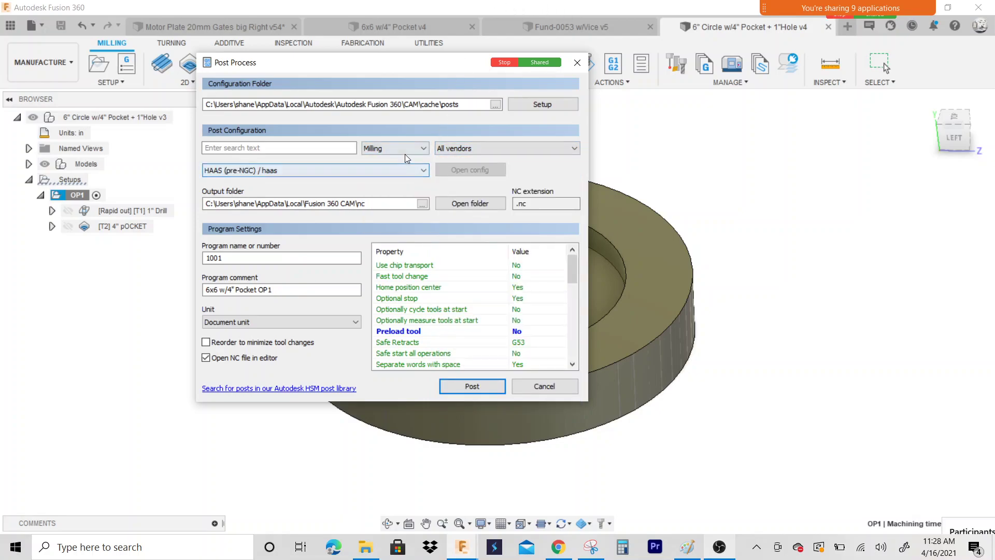
pyautogui.click(506, 147)
pyautogui.scroll(-6, 472, 317)
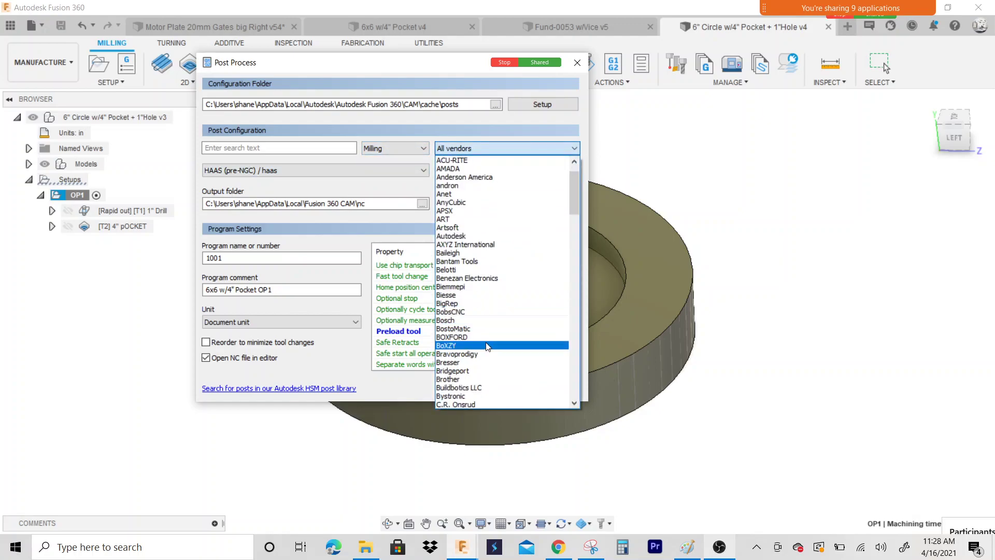
pyautogui.scroll(-9, 481, 354)
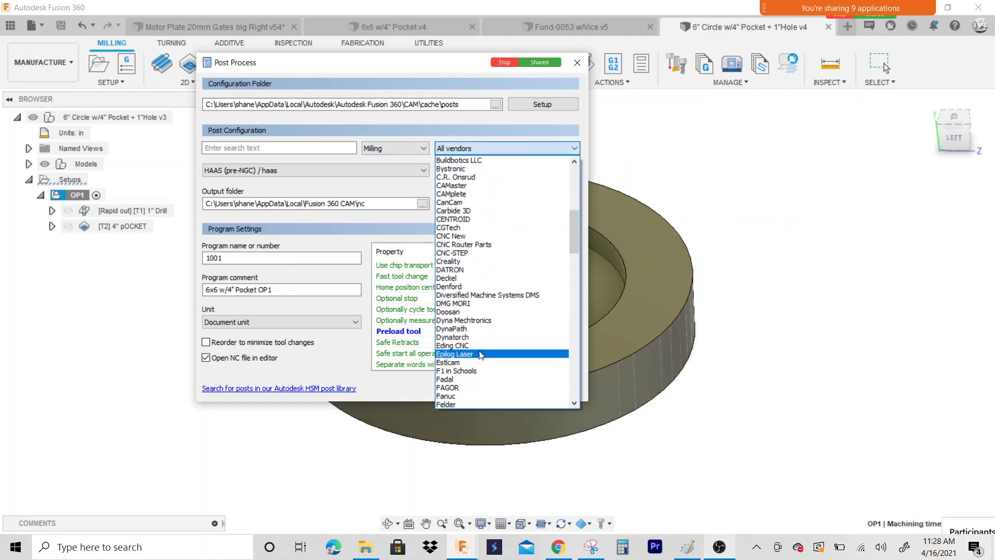
pyautogui.scroll(-1, 476, 352)
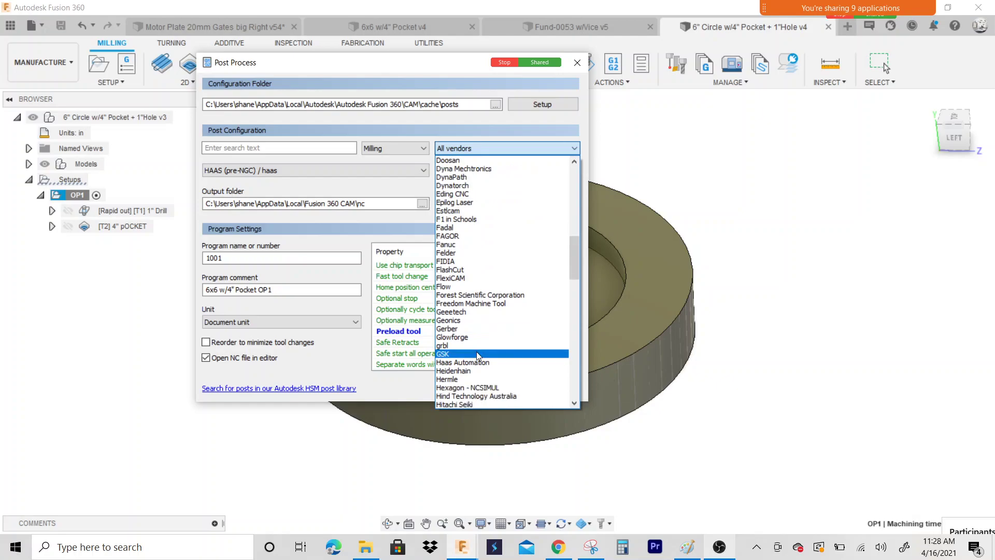
pyautogui.click(477, 366)
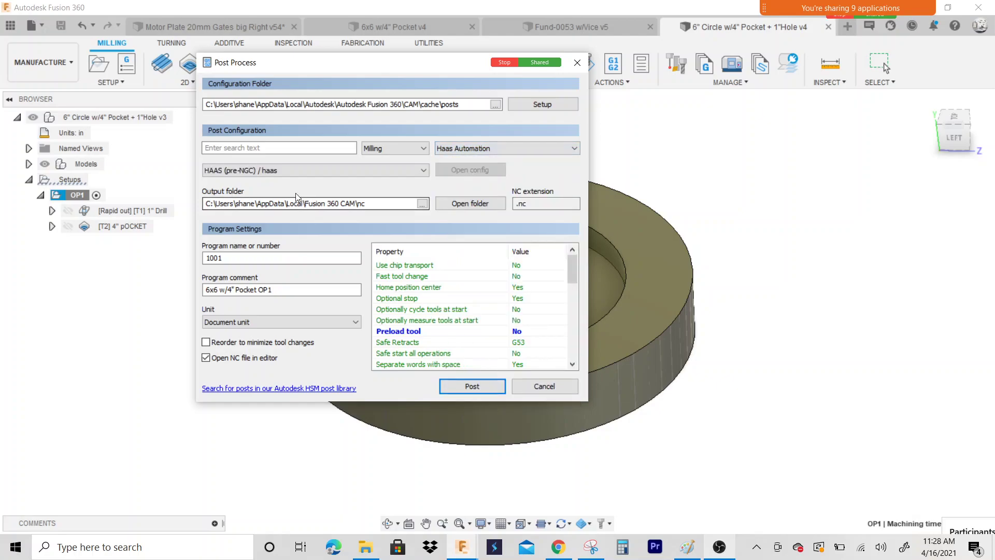
# Post with HAAS (pre-NGC) as program 10024, trimming the comment, and save 10024.nc.
pyautogui.click(319, 169)
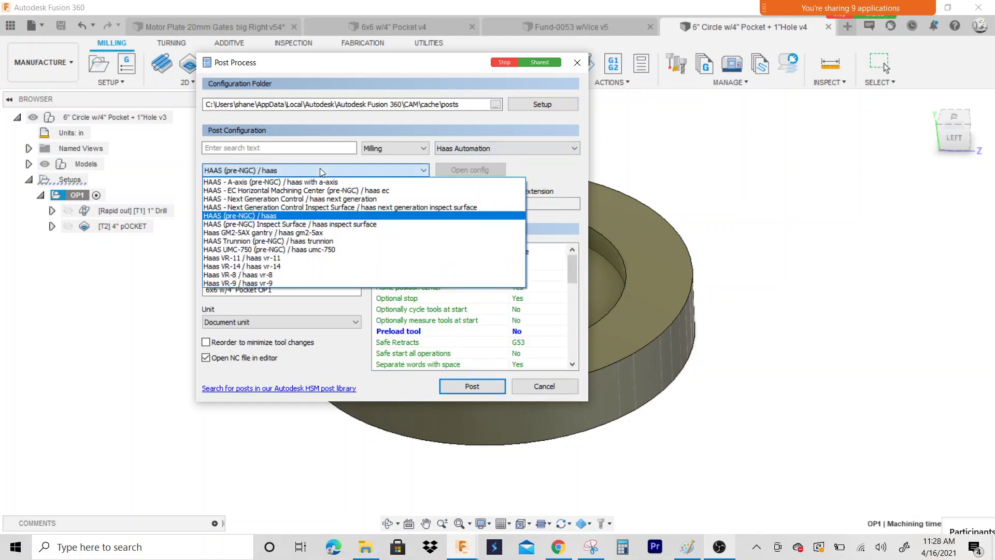
pyautogui.click(301, 220)
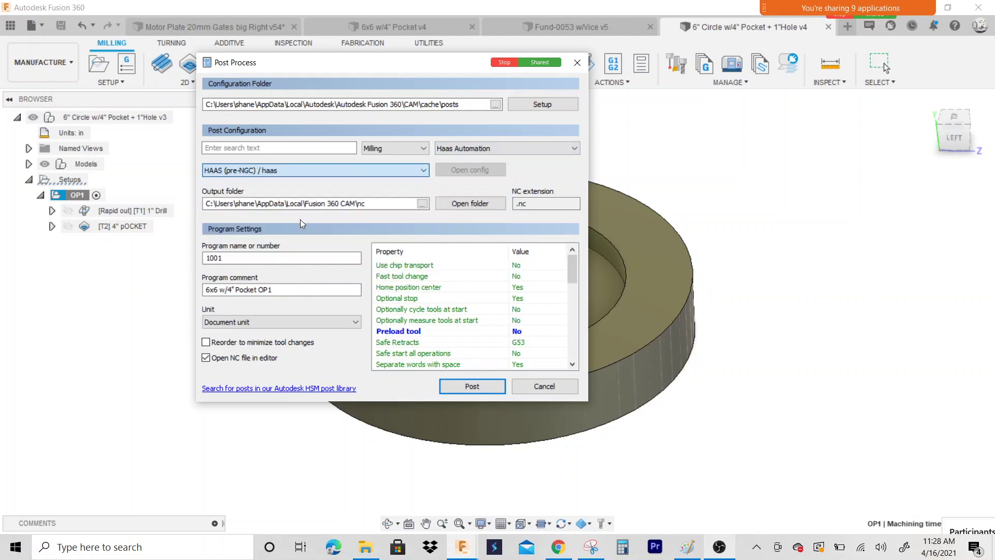
pyautogui.doubleClick(291, 260)
pyautogui.write('10')
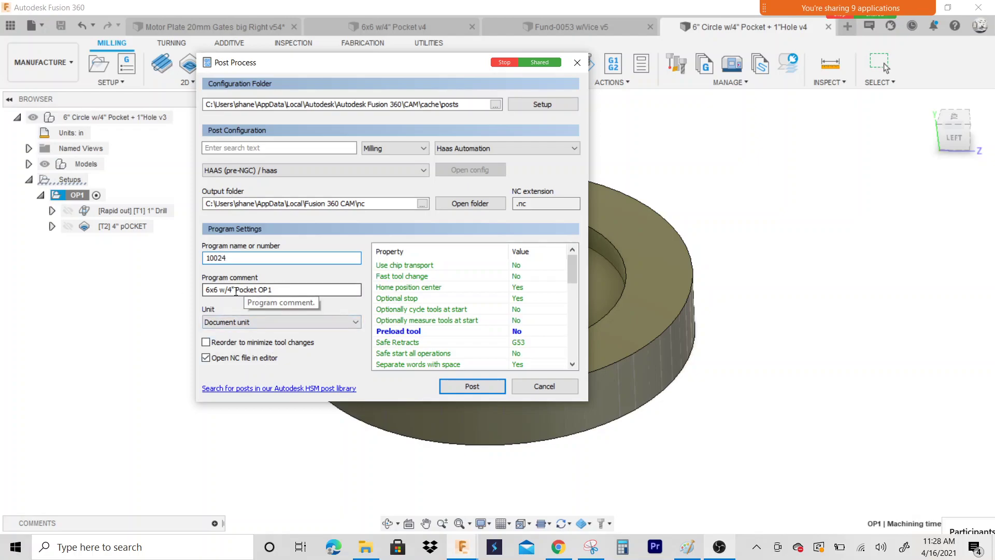
pyautogui.click(215, 289)
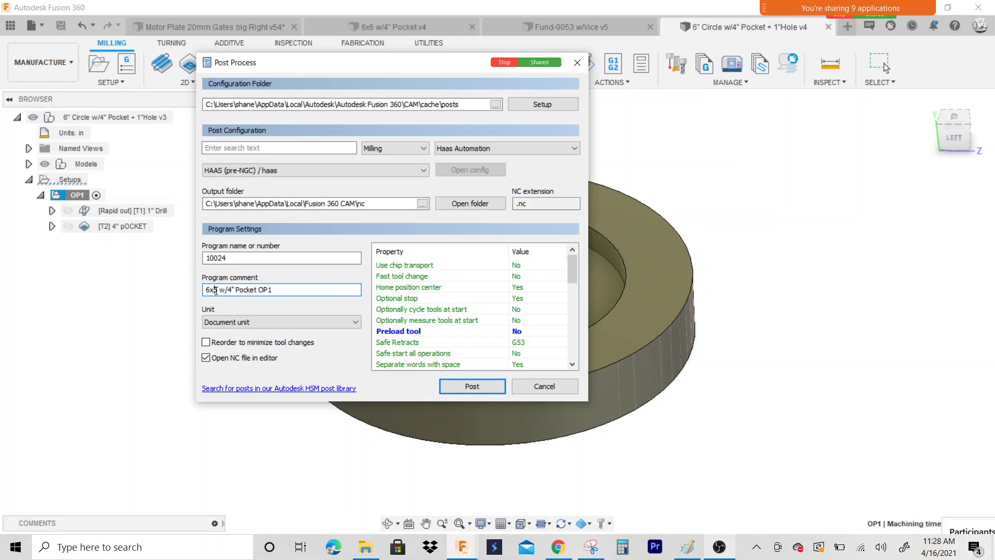
pyautogui.moveTo(215, 289); pyautogui.dragTo(160, 289)
pyautogui.press('BackSpace')
pyautogui.click(475, 384)
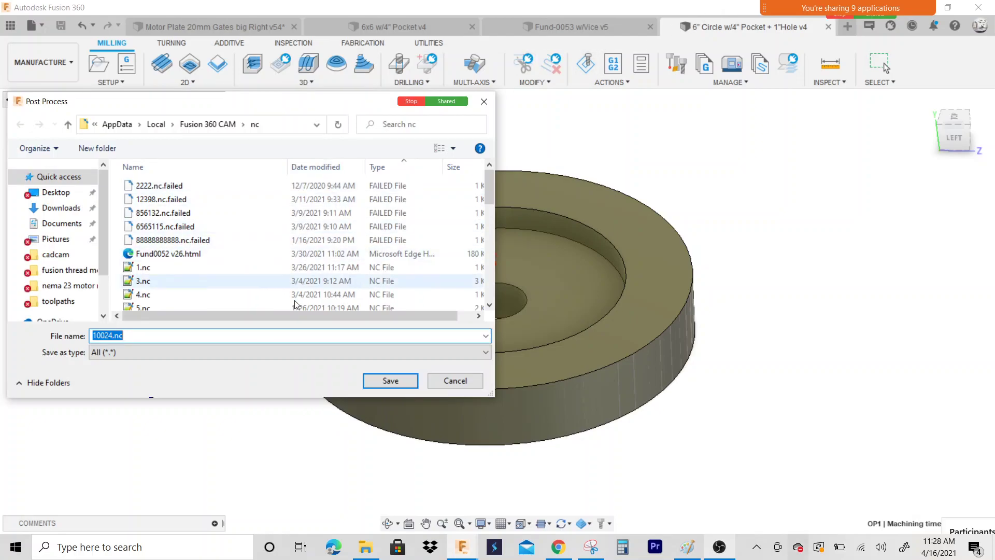
pyautogui.click(392, 388)
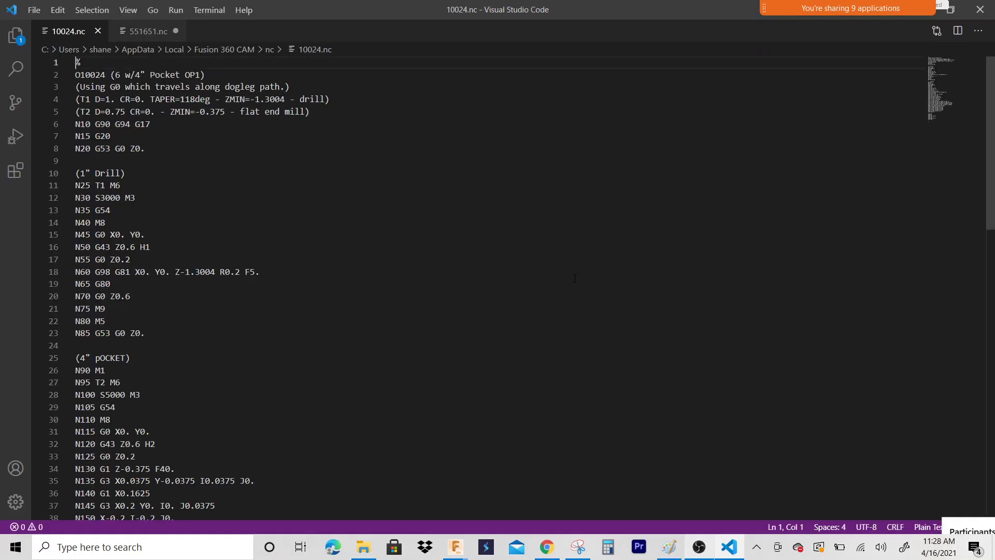
# Scroll through the 64-line 10024.nc program to its M30 end and dismiss the .nc extension notice.
pyautogui.scroll(-5, 508, 253)
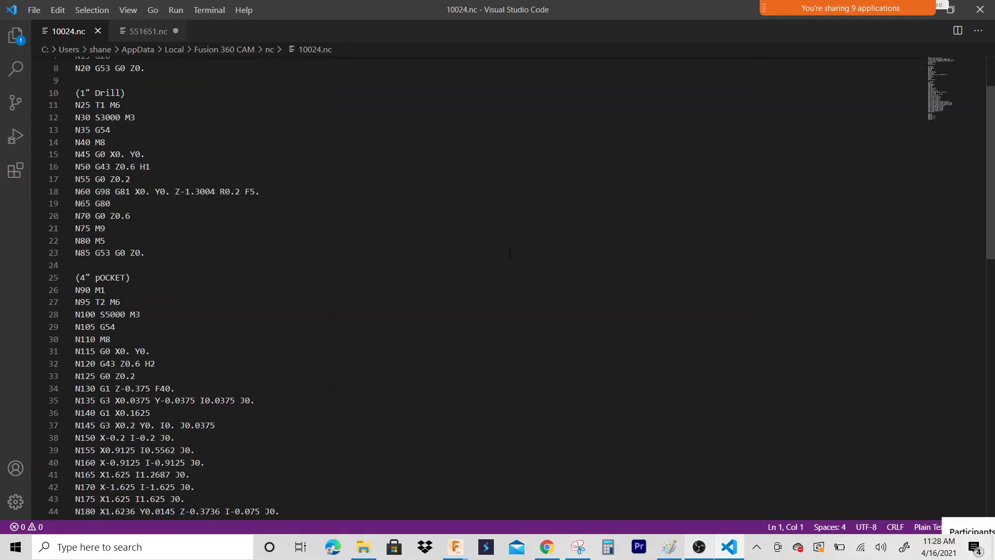
pyautogui.scroll(5, 521, 248)
pyautogui.scroll(-17, 523, 248)
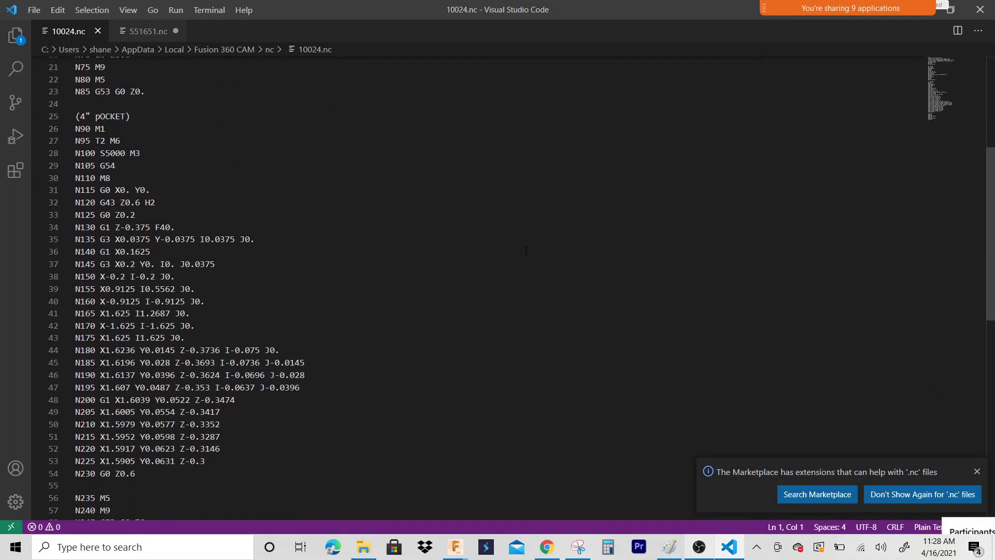
pyautogui.click(977, 473)
# Scroll back up through 10024.nc and switch to the OBS Studio window.
pyautogui.scroll(11, 443, 275)
pyautogui.scroll(6, 443, 274)
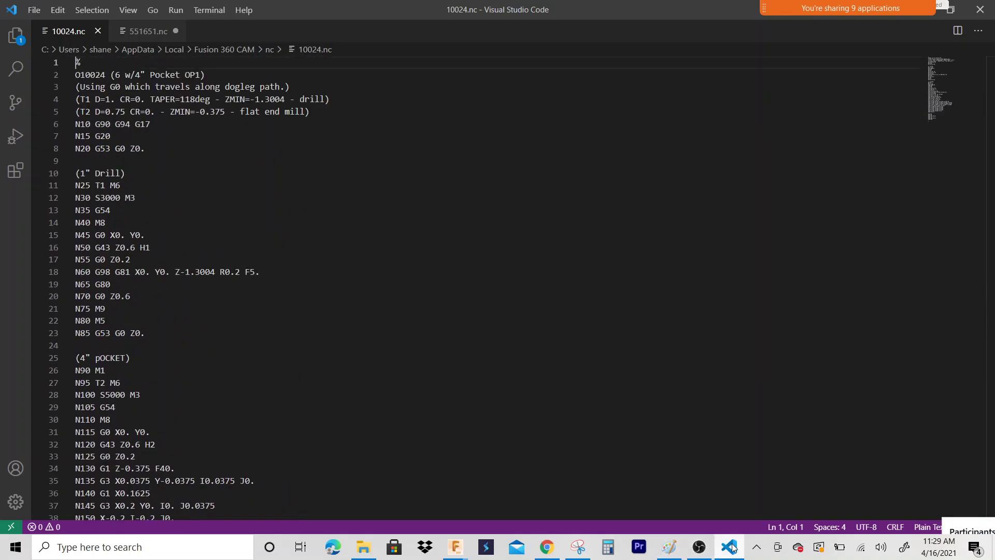
pyautogui.moveTo(733, 547)
pyautogui.click(699, 547)
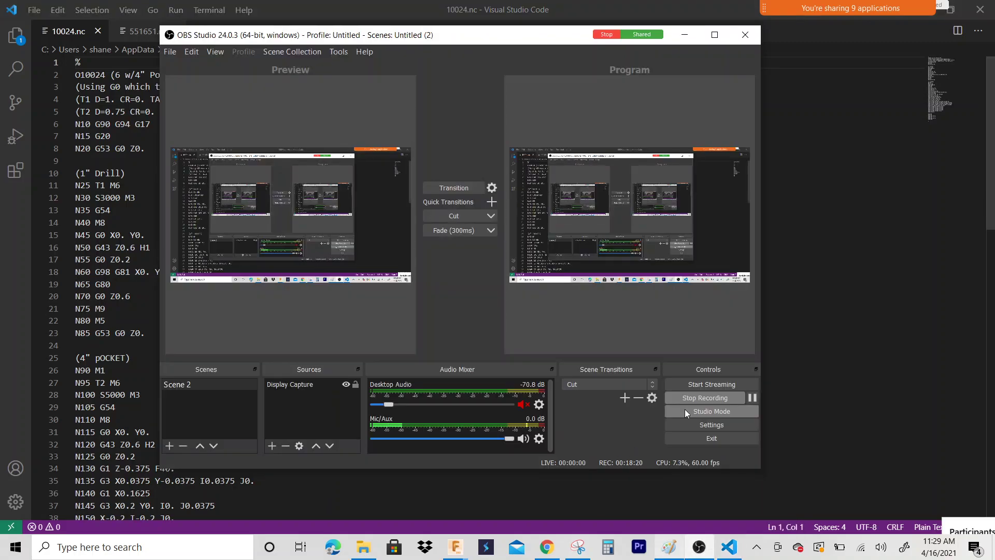